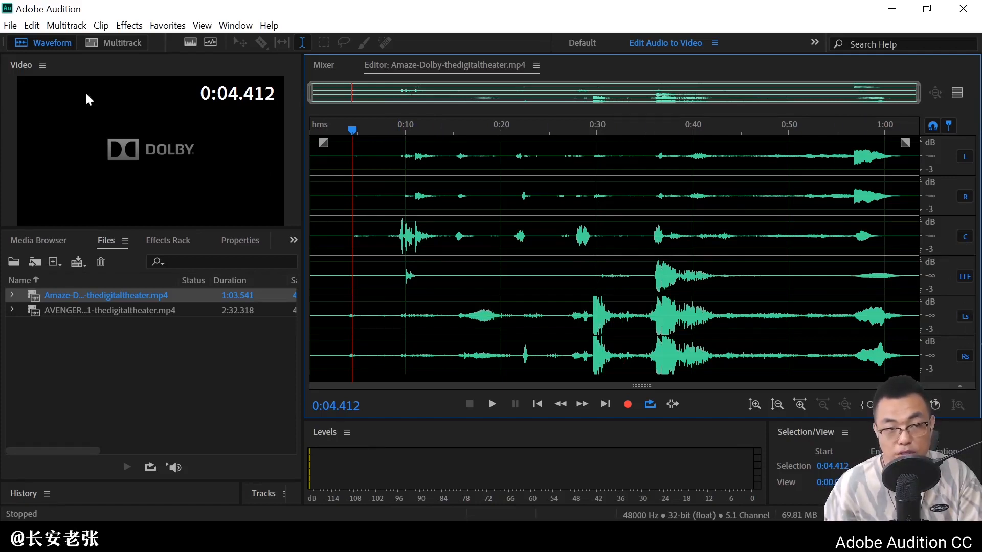
Review the input and output device assignments in the Audio Channel Mapping preferences, then close them with OK.
{"action": "left_click", "coordinate": [33, 28]}
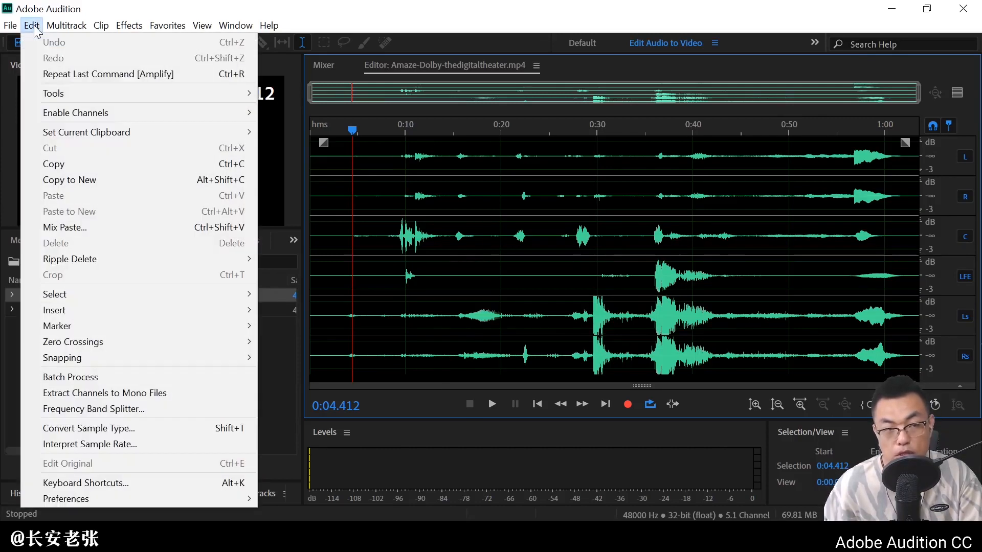
{"action": "mouse_move", "coordinate": [198, 497]}
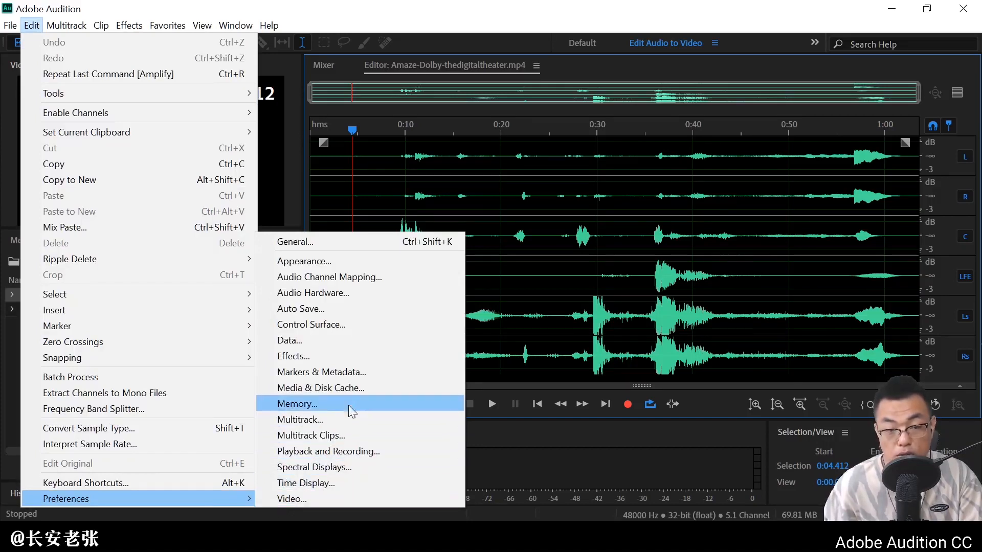
{"action": "left_click", "coordinate": [350, 279]}
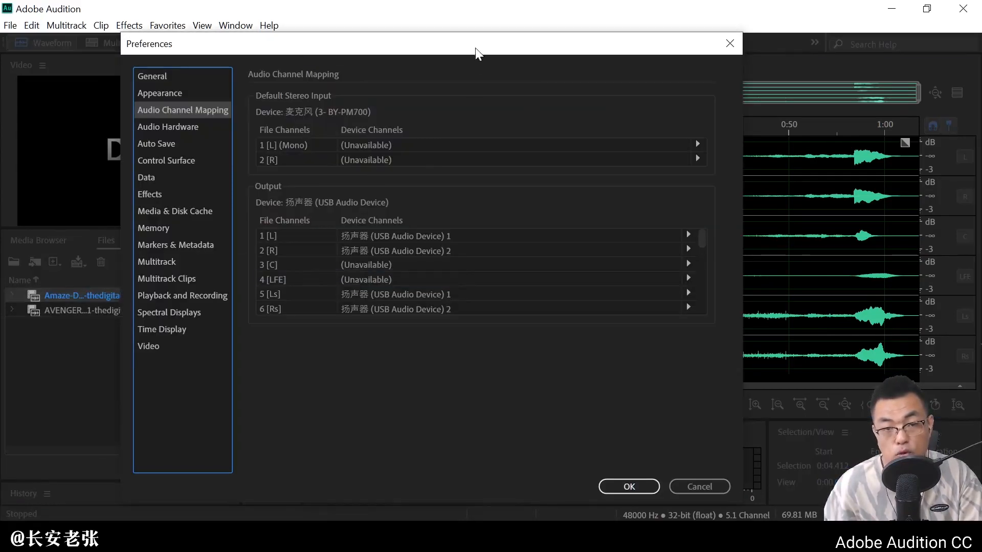
{"action": "left_click_drag", "start_coordinate": [475, 48], "coordinate": [392, 41]}
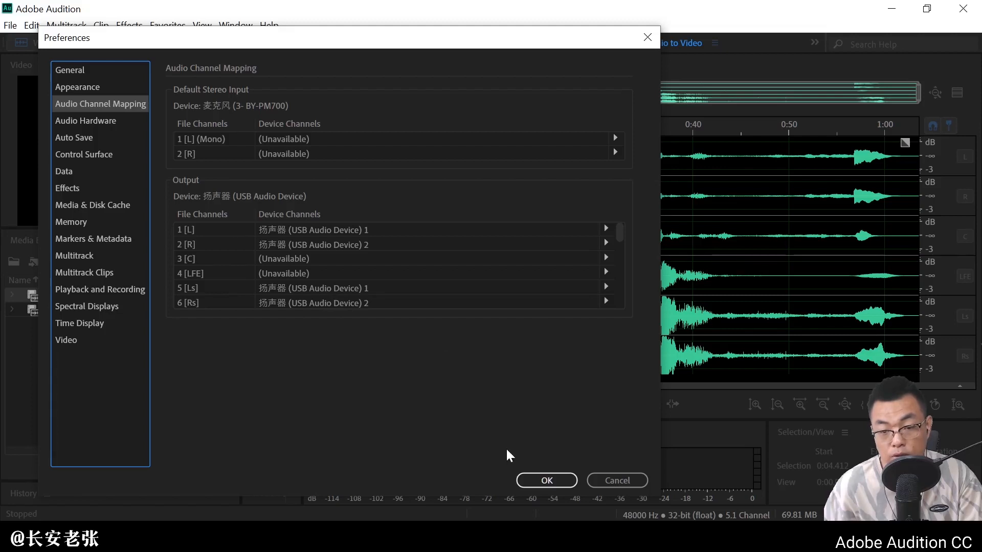
{"action": "left_click", "coordinate": [540, 480]}
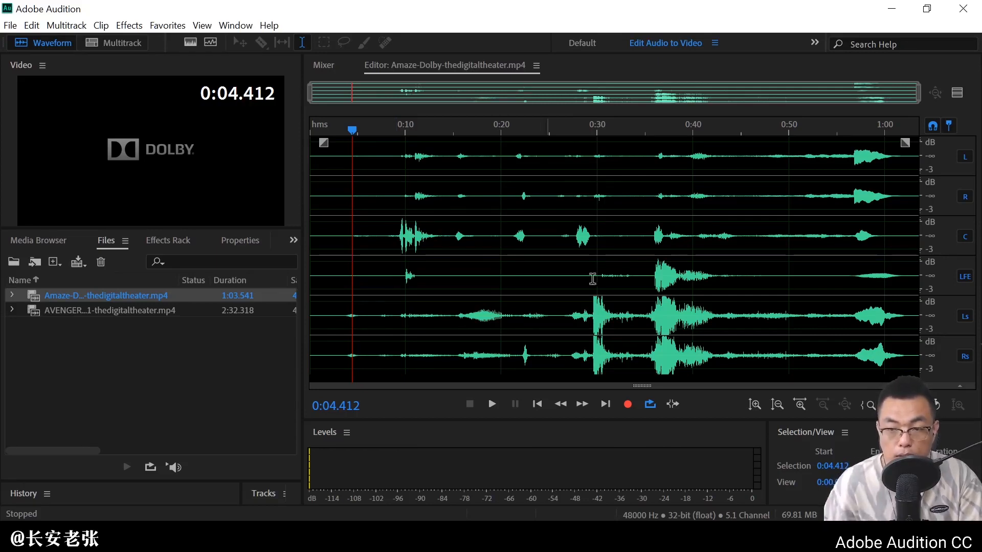
Turn off the L, R, Ls and Rs channels and play from about 0:09 to hear only C and LFE.
{"action": "left_click", "coordinate": [965, 157]}
{"action": "left_click", "coordinate": [965, 196]}
{"action": "left_click", "coordinate": [965, 316]}
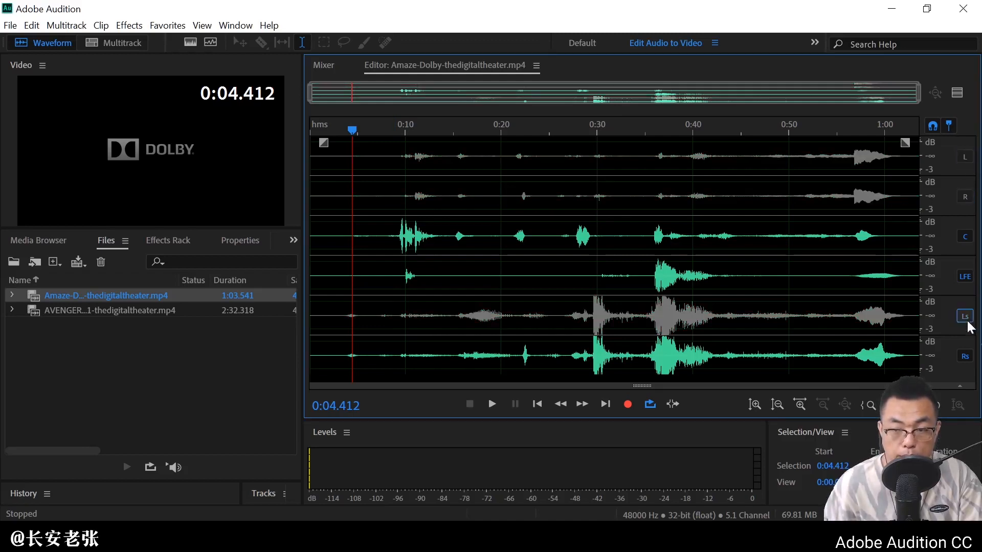
{"action": "left_click", "coordinate": [965, 357]}
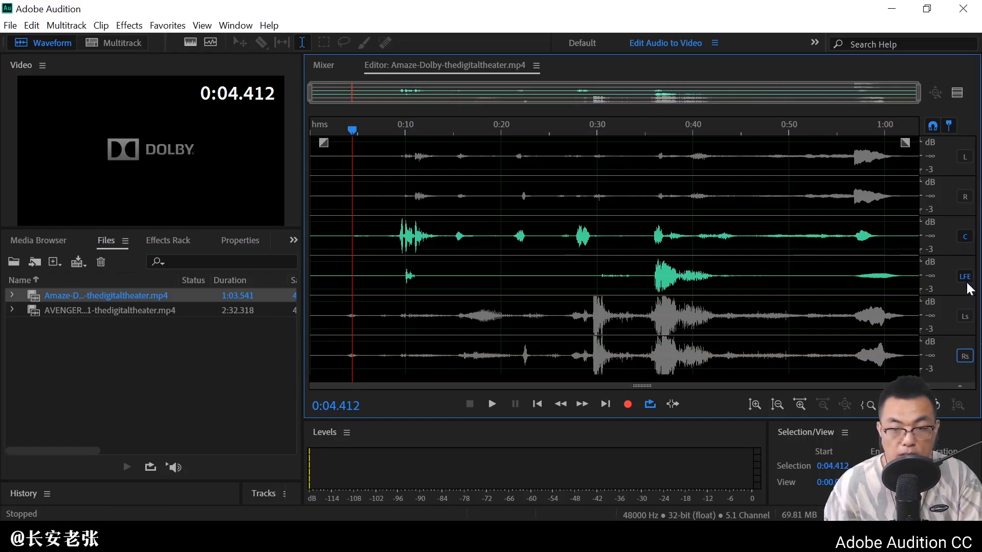
{"action": "left_click", "coordinate": [400, 170]}
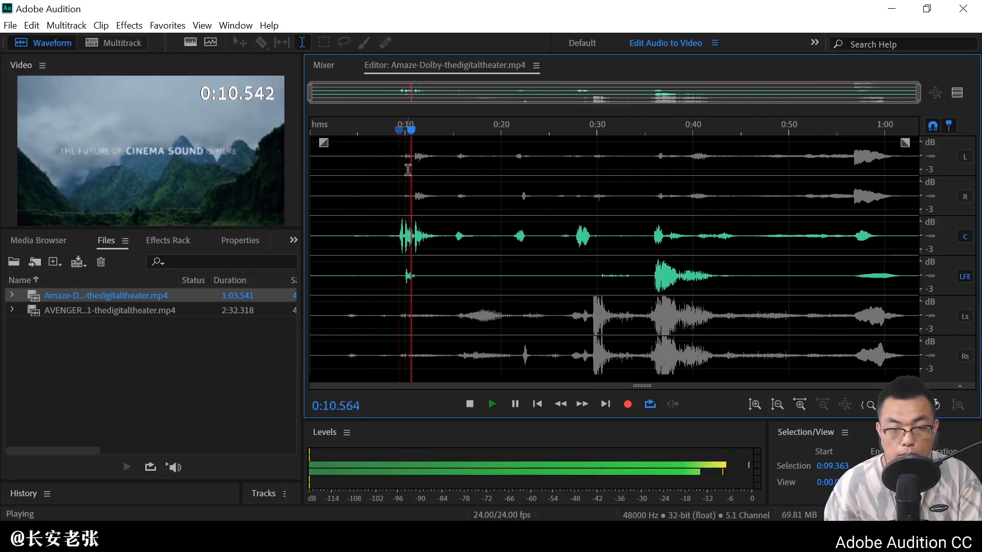
{"action": "key", "text": "space"}
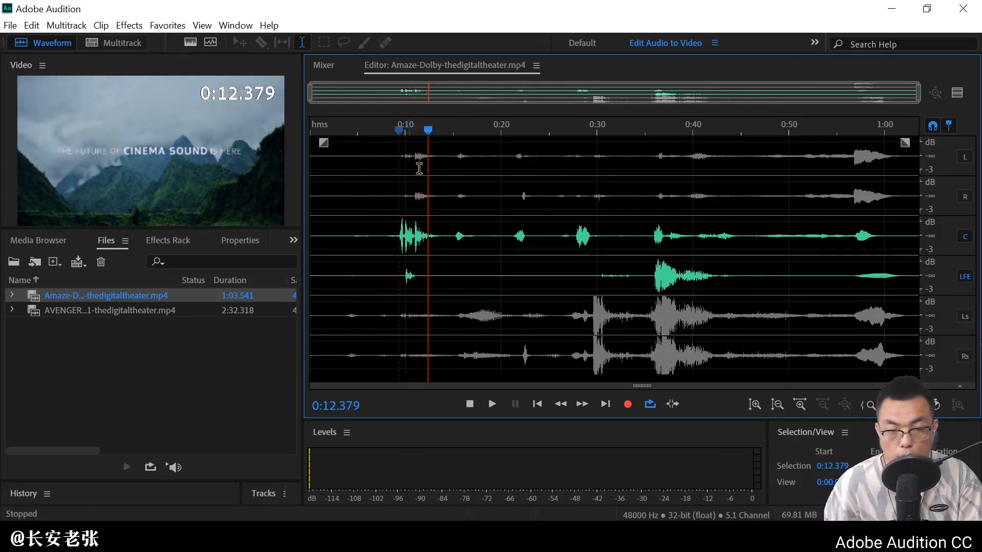
Turn off the LFE and C channels and turn on Ls and Rs to isolate the surround channels.
{"action": "left_click", "coordinate": [964, 276]}
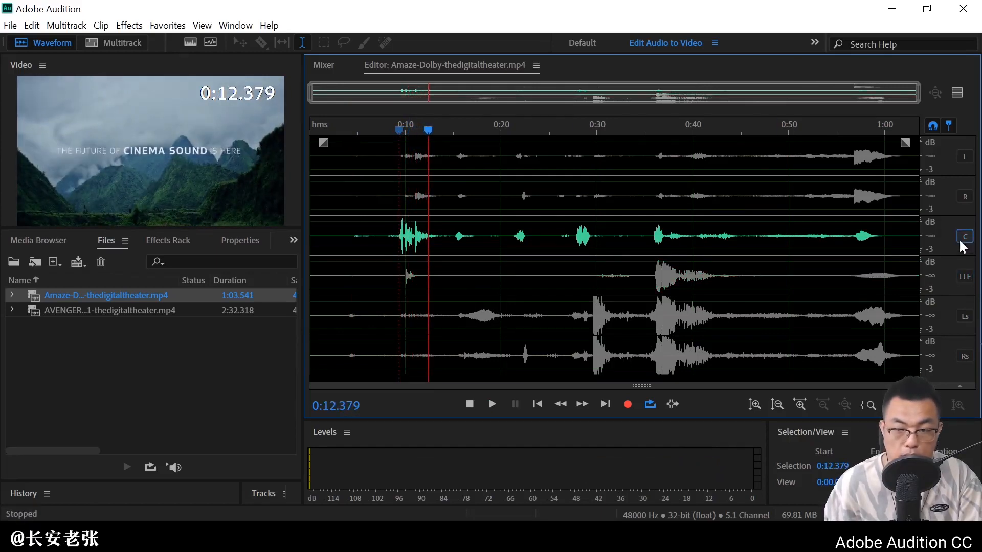
{"action": "left_click", "coordinate": [964, 236]}
{"action": "left_click", "coordinate": [964, 316]}
{"action": "left_click", "coordinate": [965, 355]}
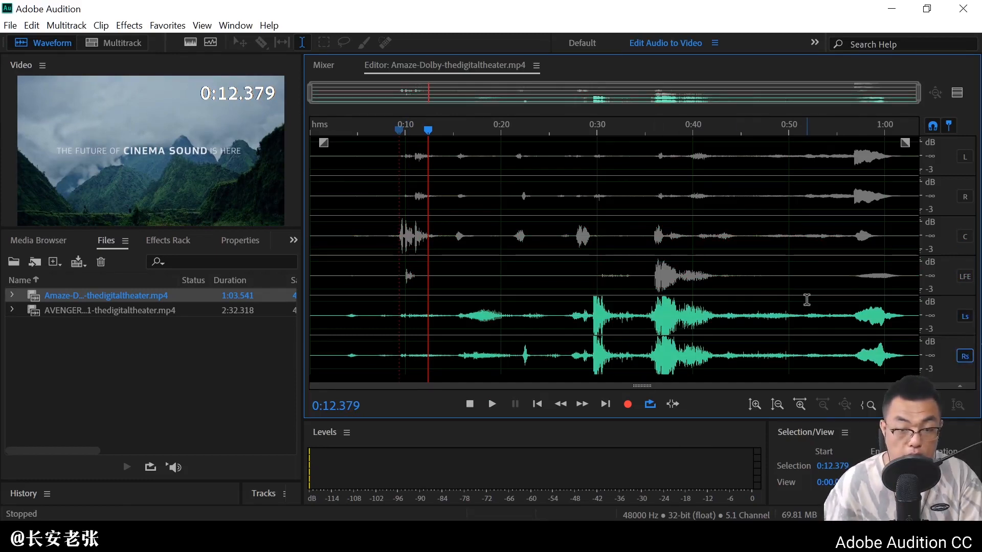
Check which output device channels Ls and Rs use in the Audio Channel Mapping preferences, then close them.
{"action": "left_click", "coordinate": [32, 25]}
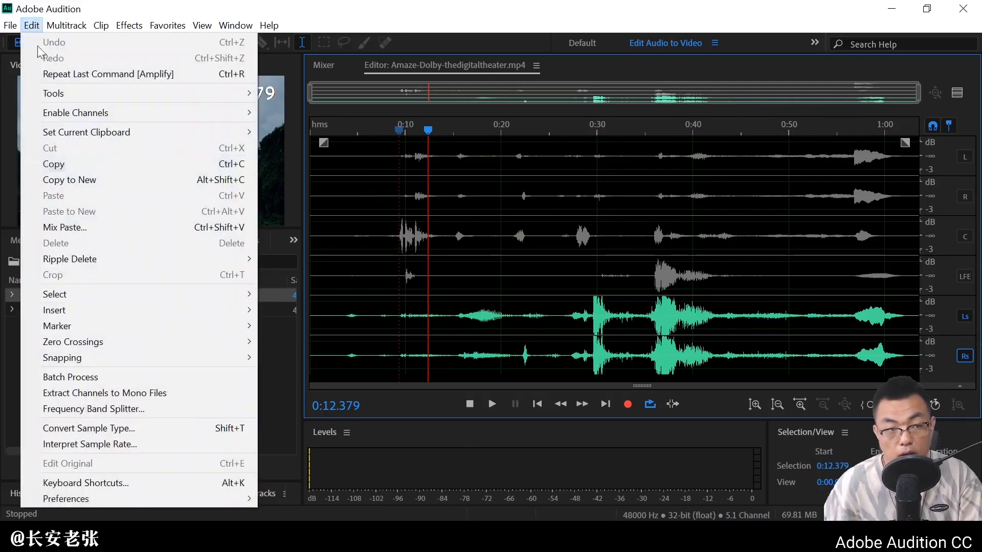
{"action": "left_click", "coordinate": [184, 500]}
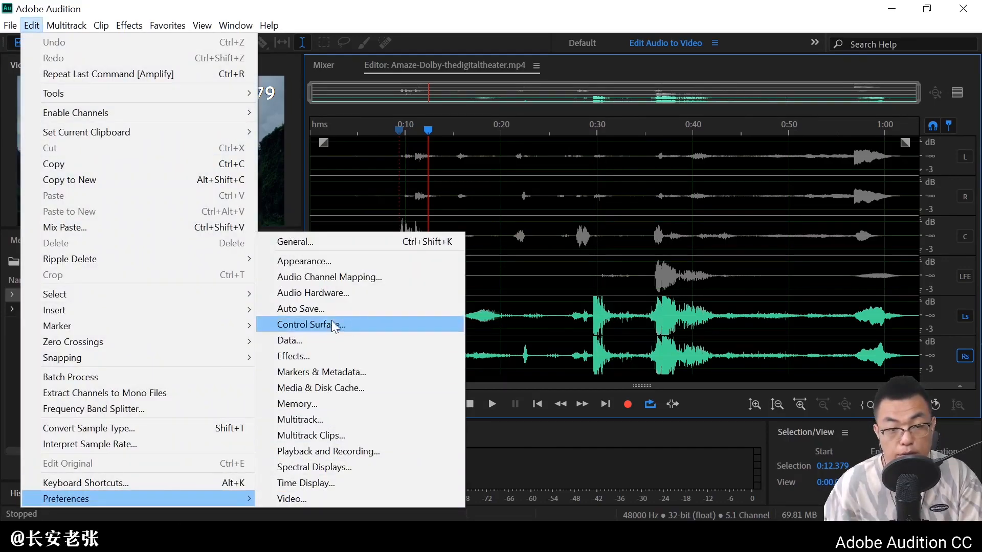
{"action": "left_click", "coordinate": [325, 277]}
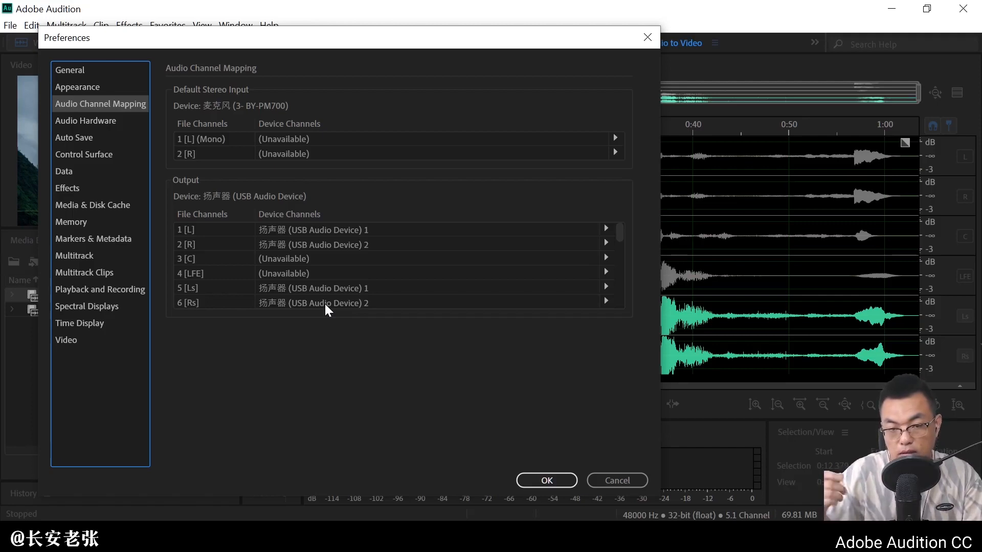
{"action": "left_click_drag", "start_coordinate": [573, 41], "coordinate": [464, 39]}
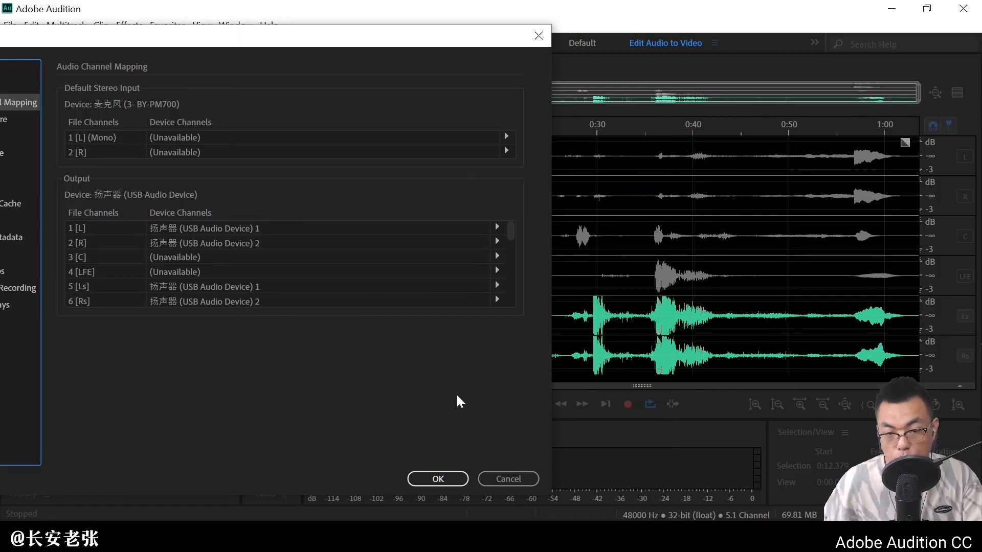
{"action": "left_click", "coordinate": [448, 478]}
Play the isolated surround channels from about 0:18, stopping after the "Full 360° Sound" title appears.
{"action": "left_click", "coordinate": [484, 327]}
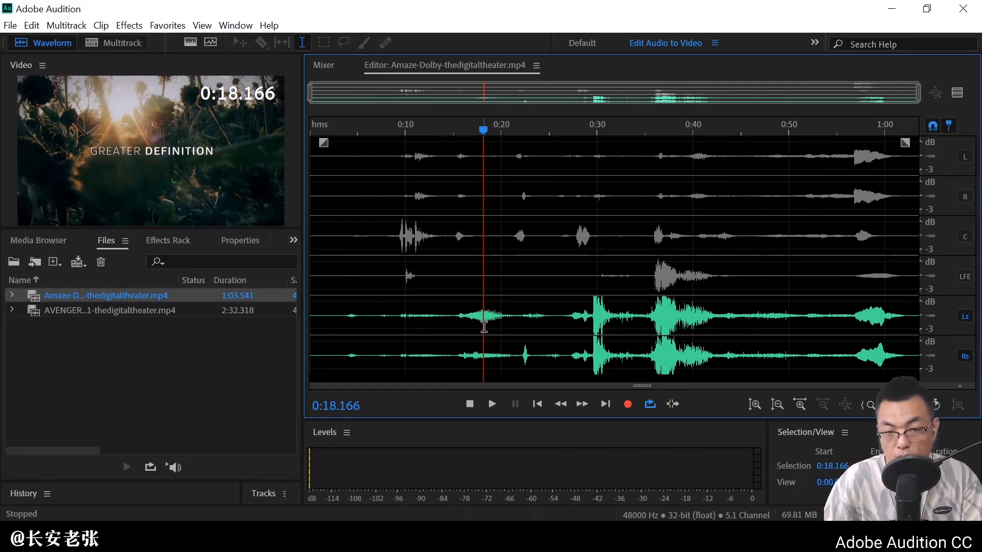
{"action": "key", "text": "space"}
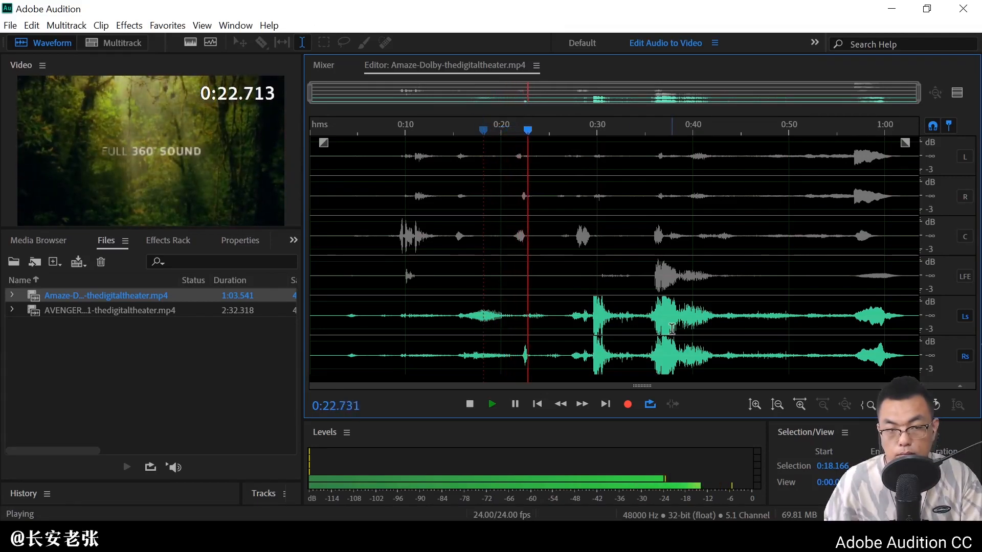
{"action": "key", "text": "space"}
Turn on L and R, start playback from 0:23.834, and turn on C and LFE to hear all six channels.
{"action": "left_click", "coordinate": [964, 157]}
{"action": "left_click", "coordinate": [965, 196]}
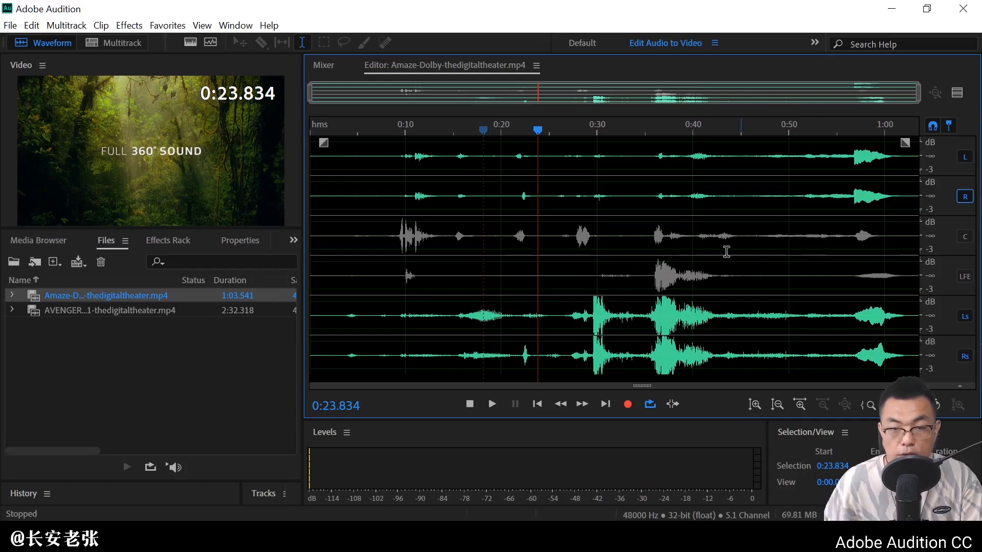
{"action": "key", "text": "space"}
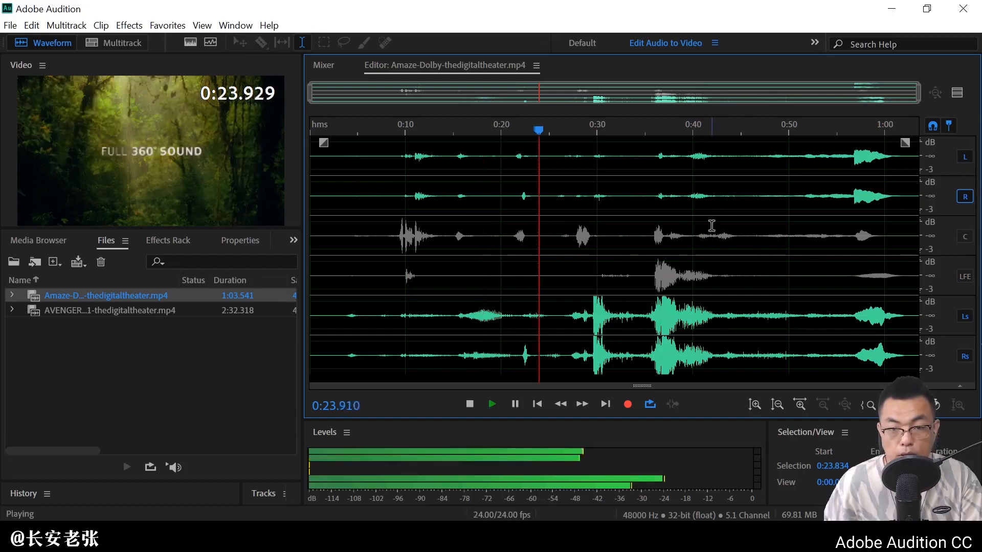
{"action": "left_click", "coordinate": [965, 237]}
{"action": "left_click", "coordinate": [965, 276]}
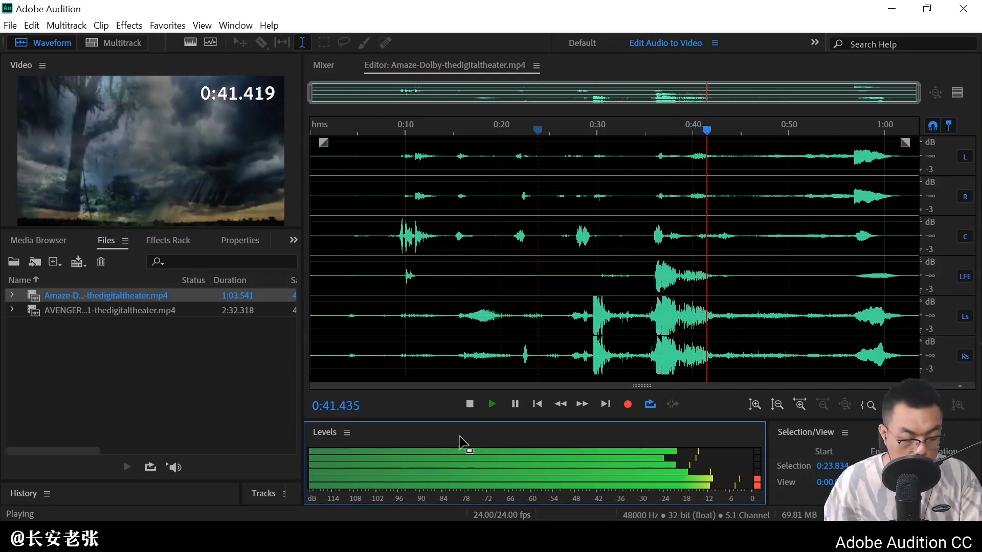
Stop playback, maximize the Levels panel, play the audio to examine the six channel meters, and restore the panel size.
{"action": "left_click", "coordinate": [461, 443]}
{"action": "key", "text": "space"}
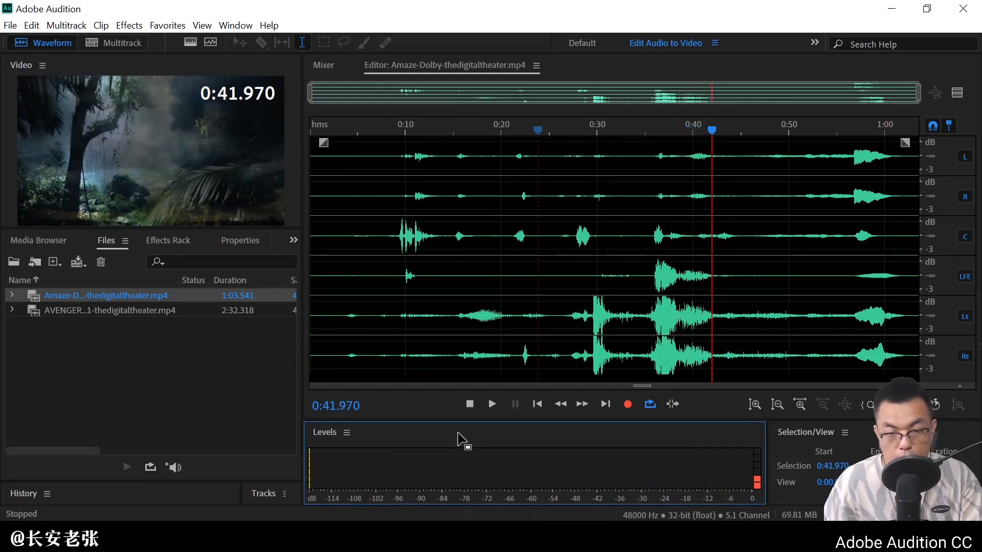
{"action": "key", "text": "grave"}
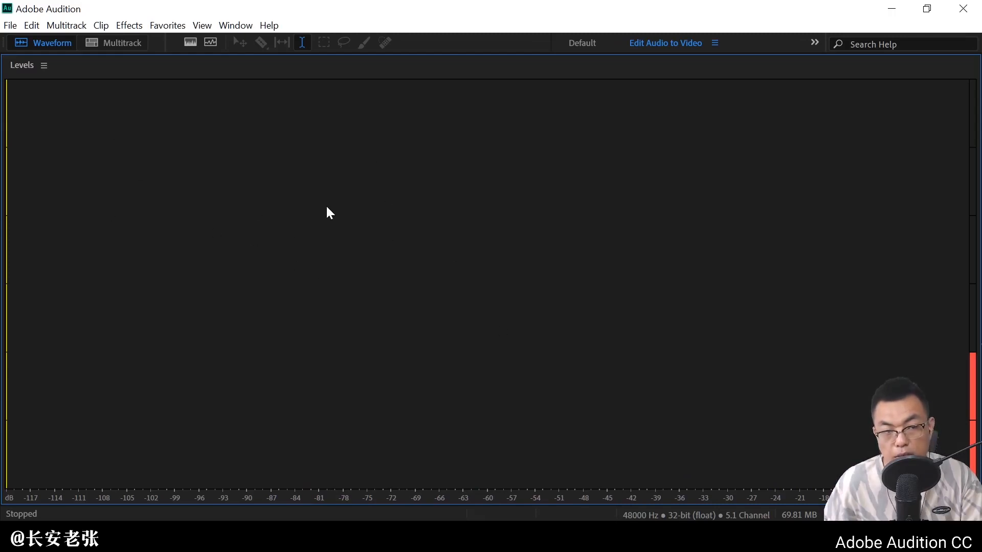
{"action": "key", "text": "space"}
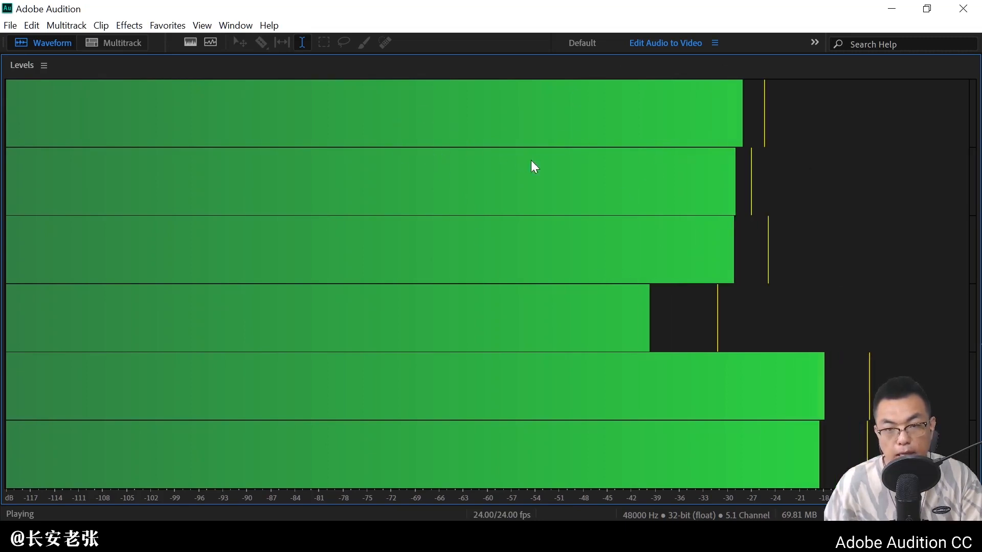
{"action": "key", "text": "space"}
{"action": "key", "text": "space"}
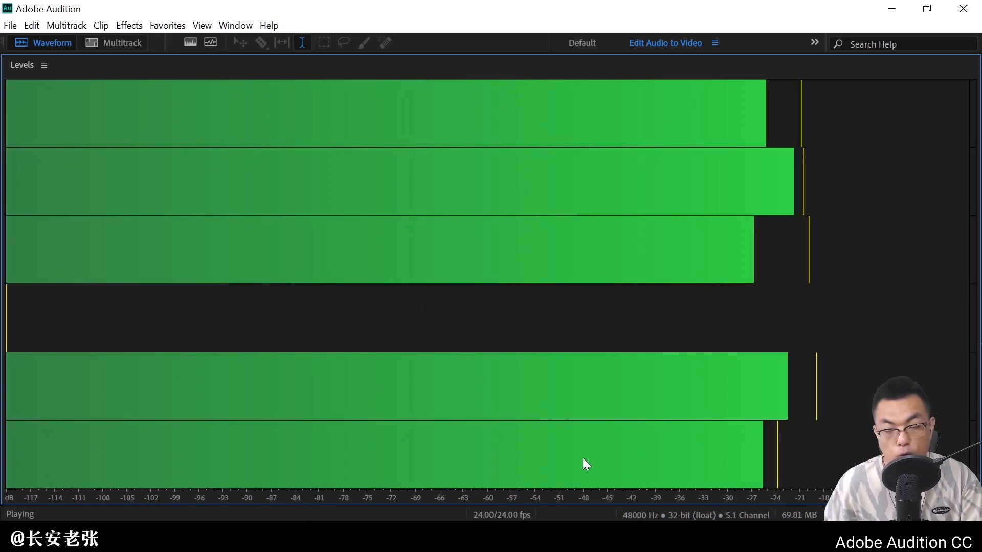
{"action": "key", "text": "space"}
{"action": "key", "text": "grave"}
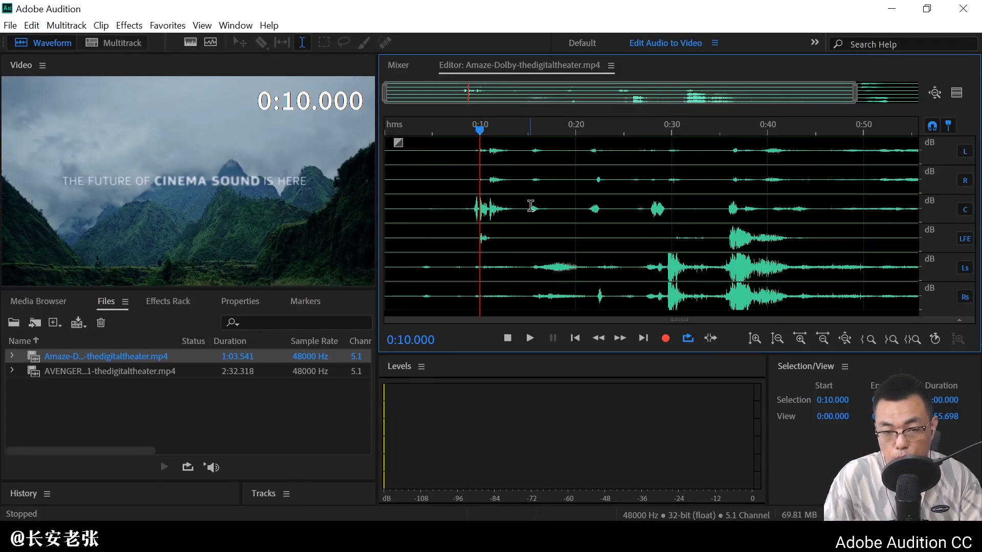
Play the "Cinema Sound" passage from 0:10.000 twice to compare the channel levels, stopping after about two seconds each time.
{"action": "key", "text": "space"}
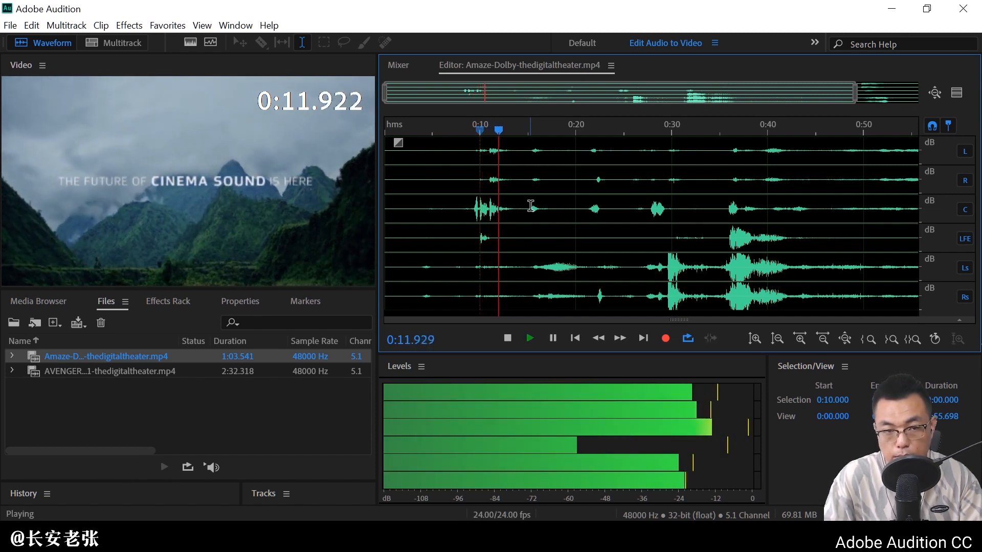
{"action": "key", "text": "space"}
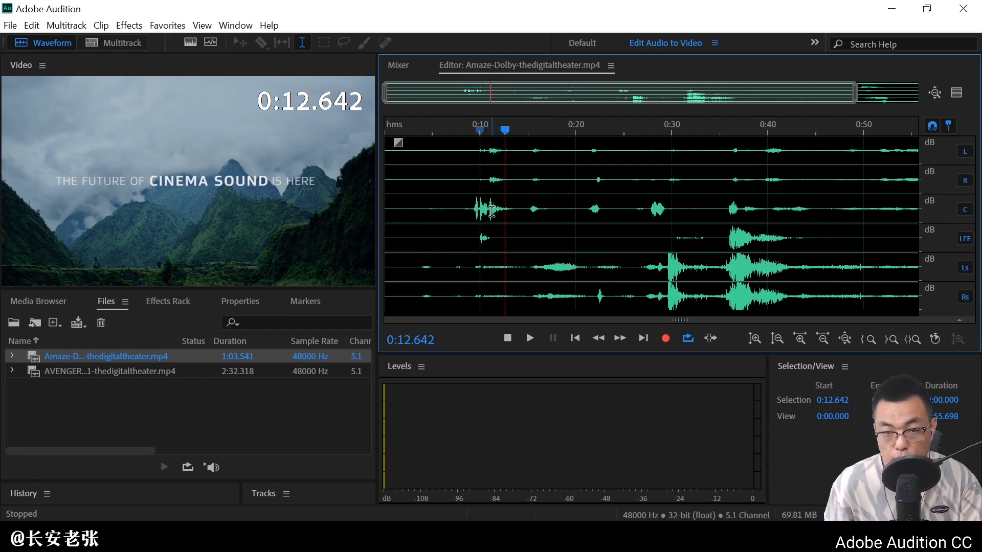
{"action": "left_click", "coordinate": [484, 209]}
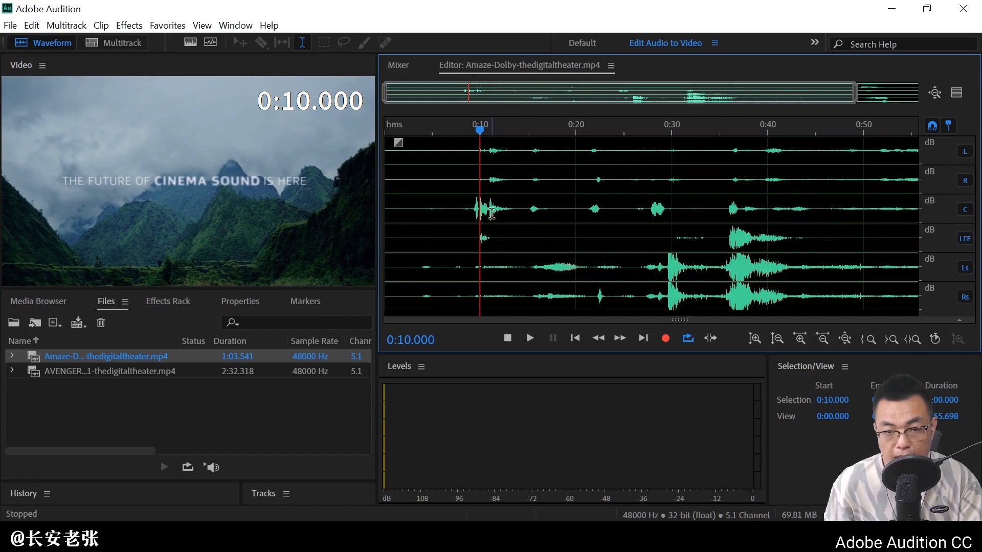
{"action": "key", "text": "space"}
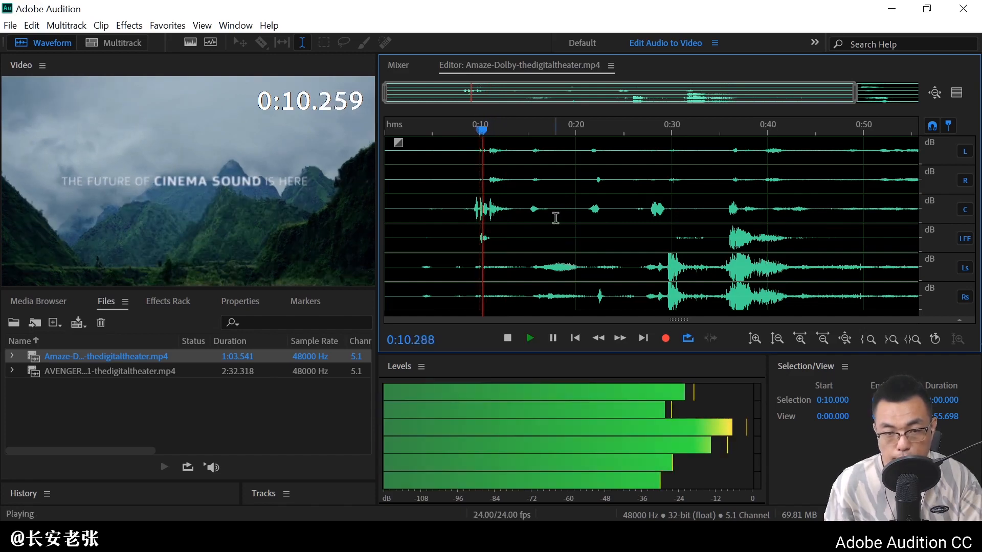
{"action": "key", "text": "space"}
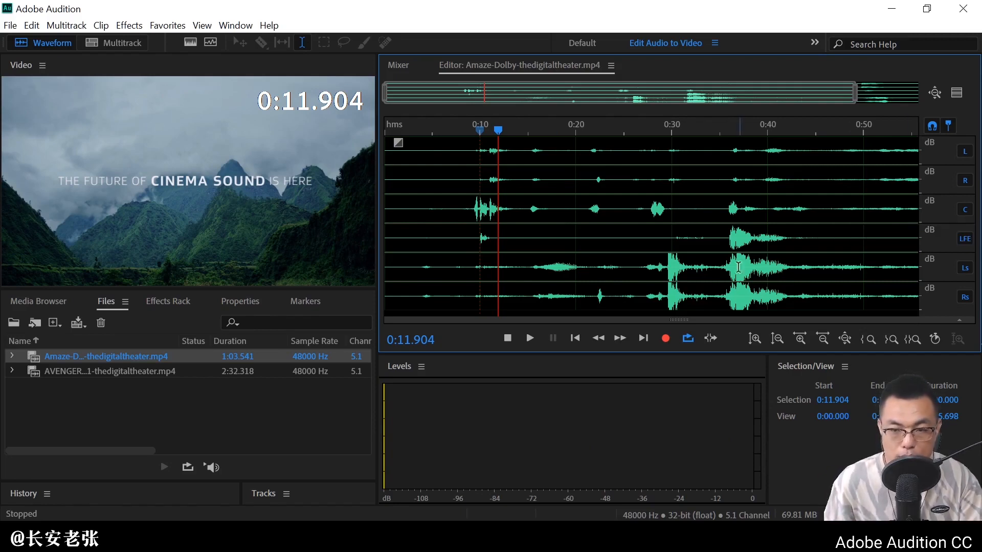
Play the "Powerful Bass" passage from 0:36.492 with all channels on, stopping at about 0:39.
{"action": "left_click", "coordinate": [732, 274]}
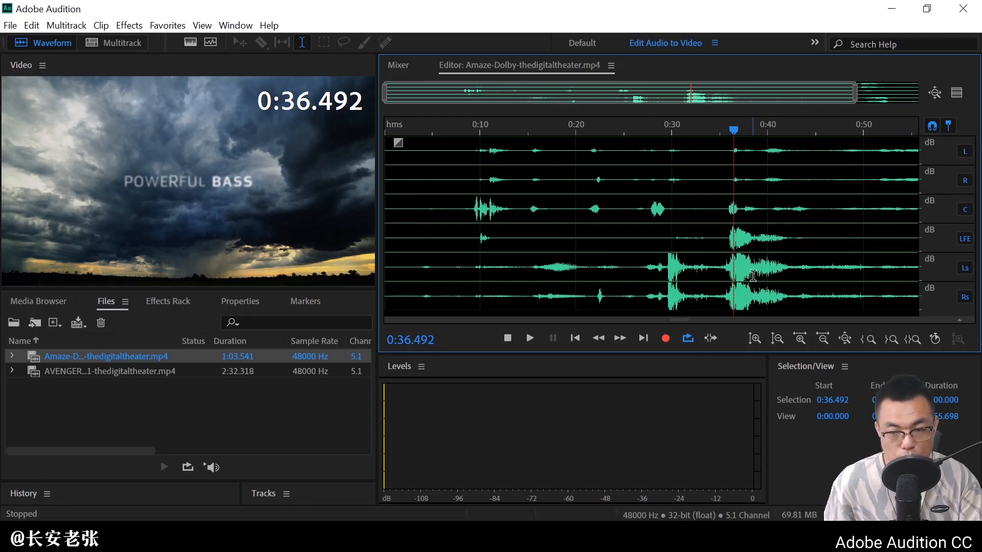
{"action": "key", "text": "space"}
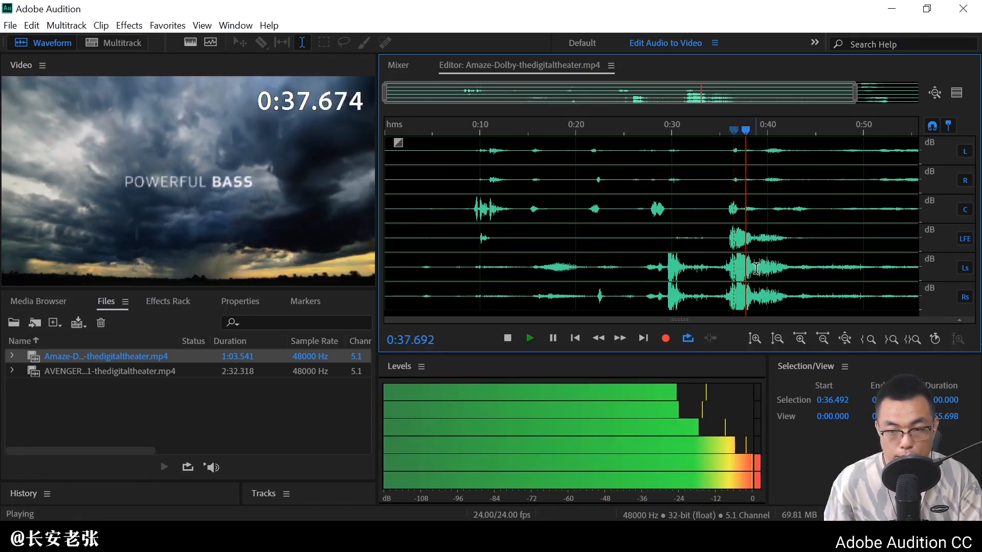
{"action": "key", "text": "space"}
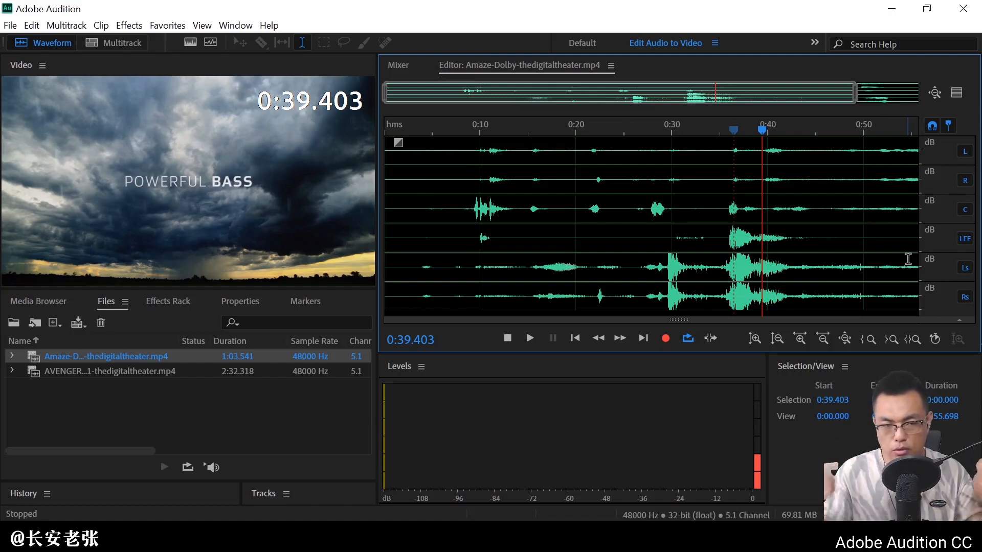
Turn off the LFE channel and replay the "Powerful Bass" passage from 0:36.492.
{"action": "left_click", "coordinate": [965, 240]}
{"action": "left_click", "coordinate": [735, 191]}
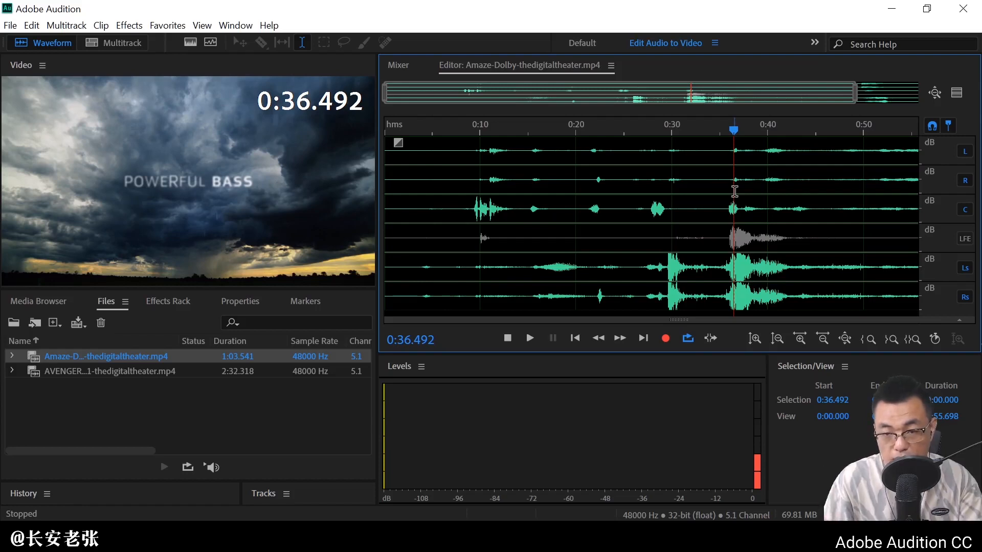
{"action": "key", "text": "space"}
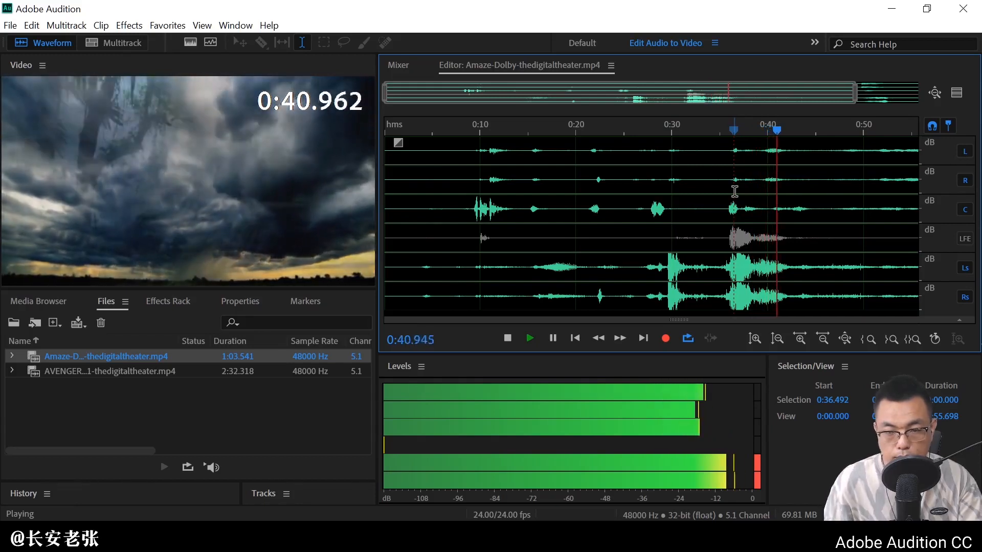
Stop playback, play the "Sound You Can Feel" passage from 0:30.000 to about 0:32, and turn the LFE channel back on.
{"action": "key", "text": "space"}
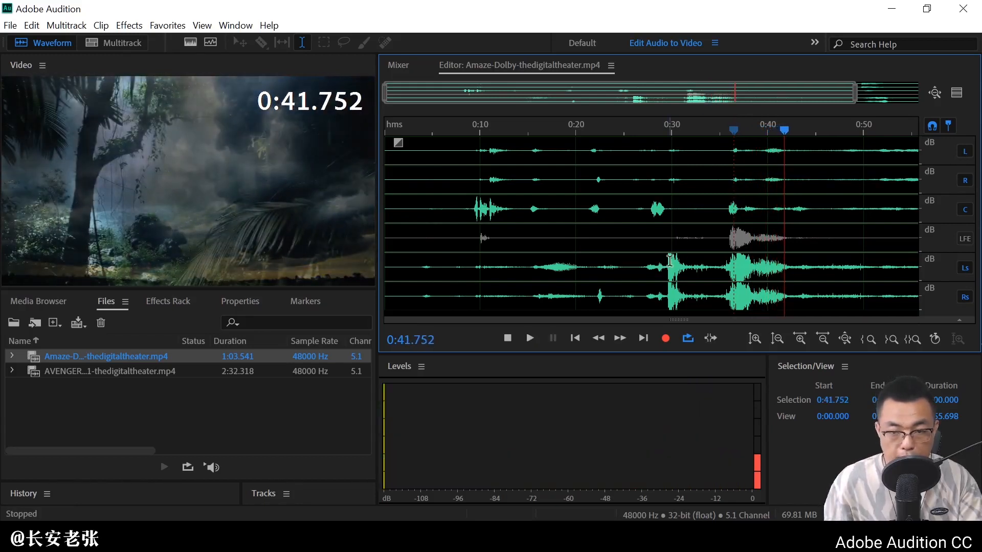
{"action": "left_click", "coordinate": [670, 261]}
{"action": "key", "text": "space"}
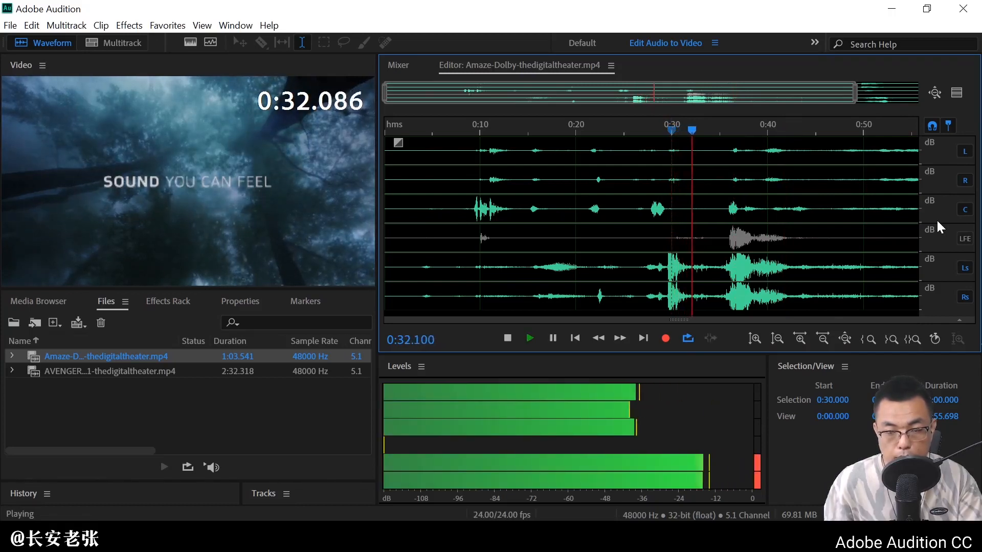
{"action": "key", "text": "space"}
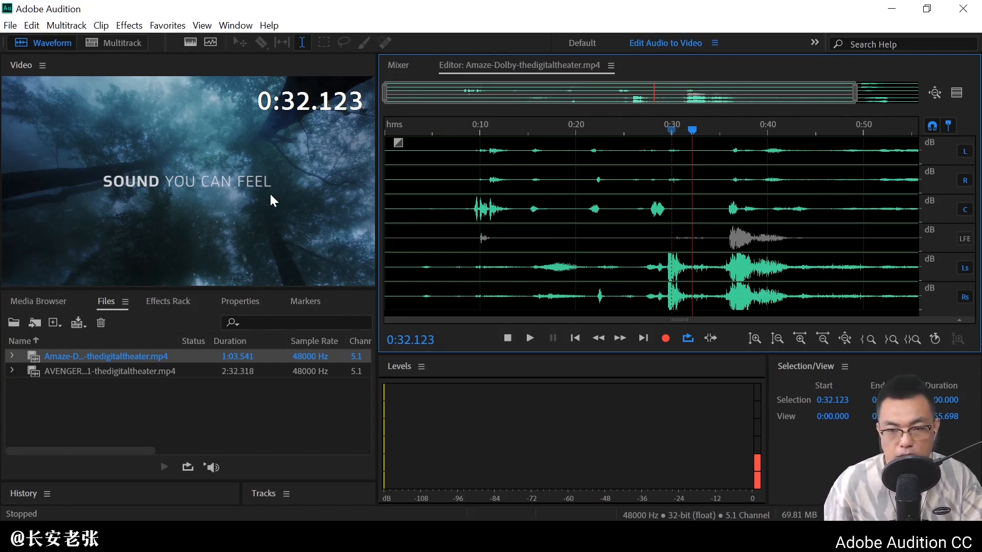
{"action": "left_click", "coordinate": [965, 238]}
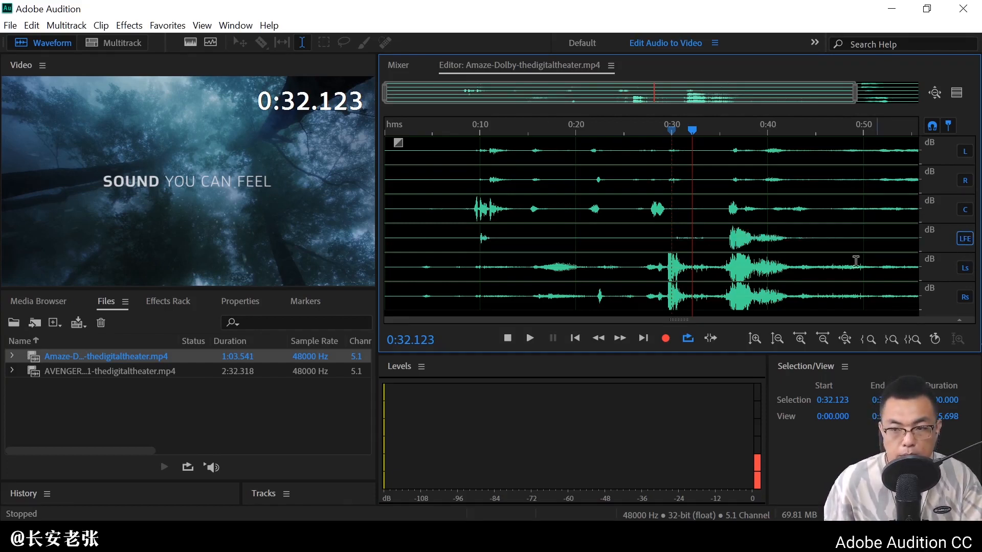
Open the AVENGERS_ENDGAME trailer in the editor and play it from 0:07.602, stopping at about 0:29.
{"action": "double_click", "coordinate": [180, 373]}
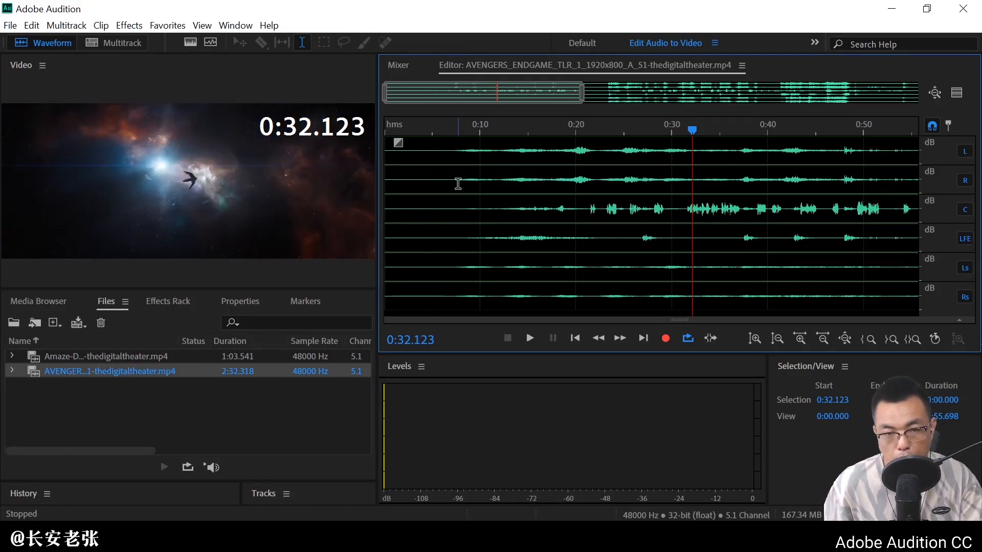
{"action": "left_click", "coordinate": [457, 183]}
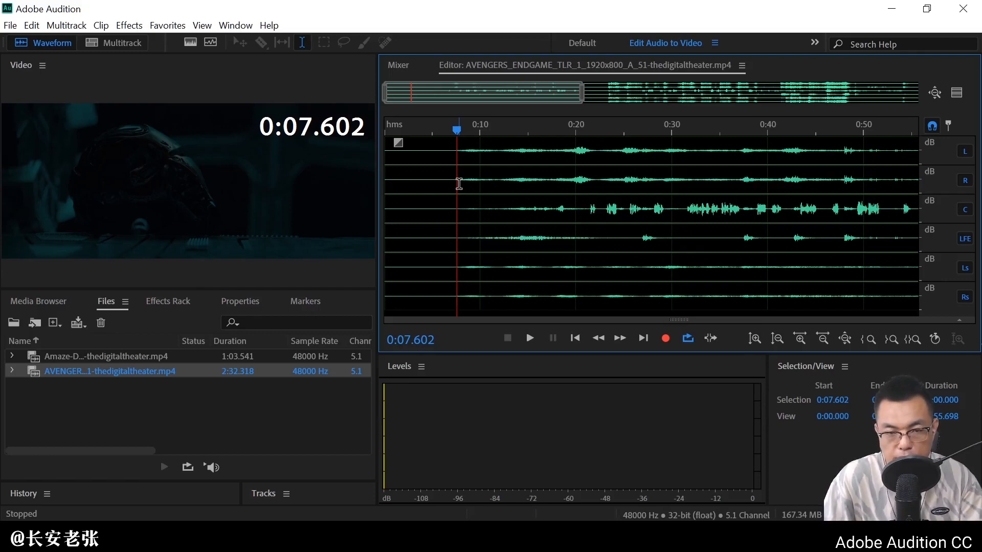
{"action": "key", "text": "space"}
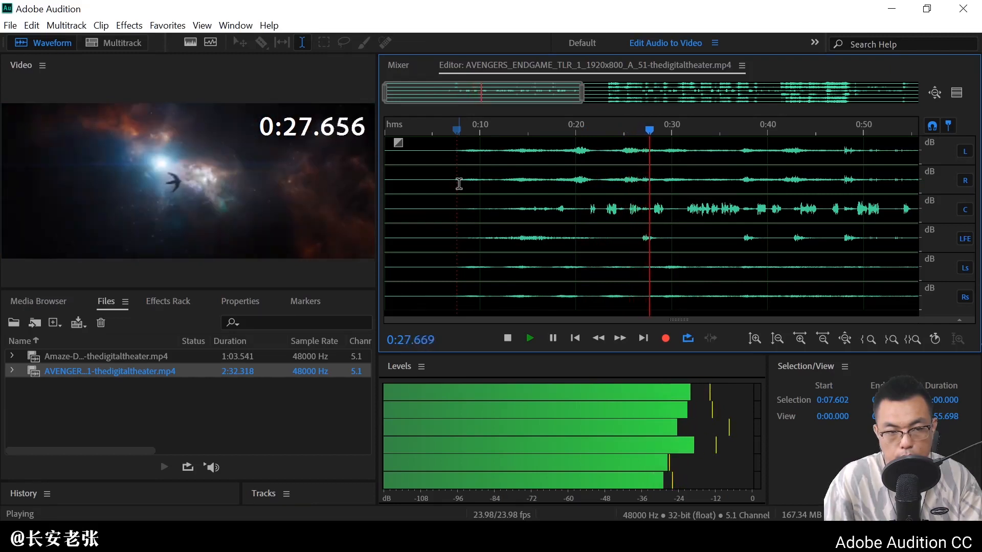
{"action": "key", "text": "space"}
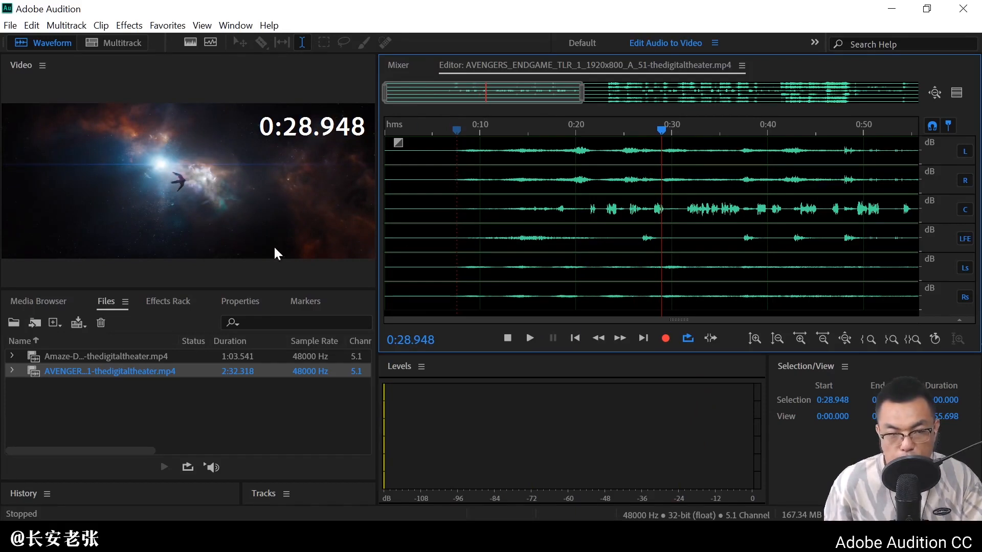
Play the trailer's dialogue from 0:21.527 with all channels on, pausing at about 0:24.6 and resuming to about 0:28.
{"action": "left_click", "coordinate": [591, 205]}
{"action": "key", "text": "space"}
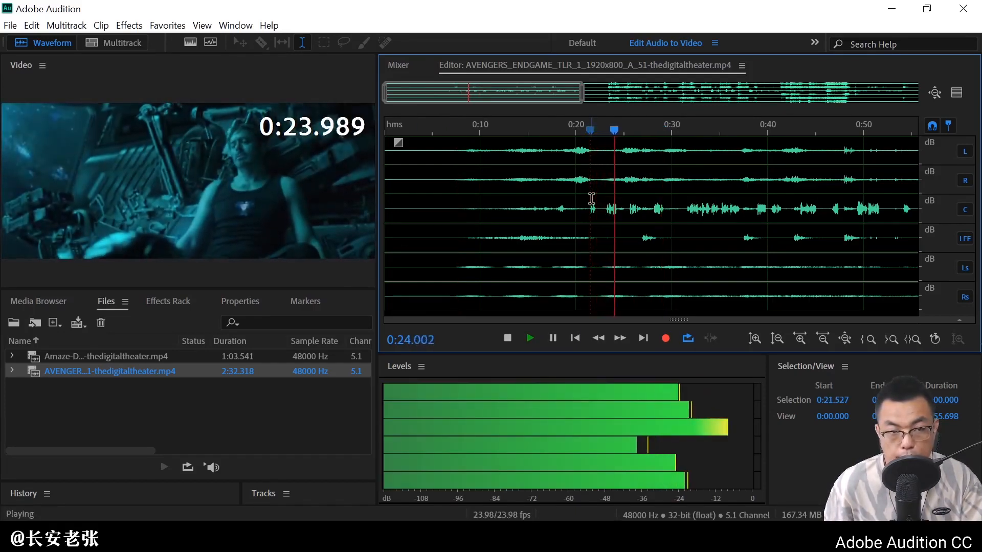
{"action": "key", "text": "space"}
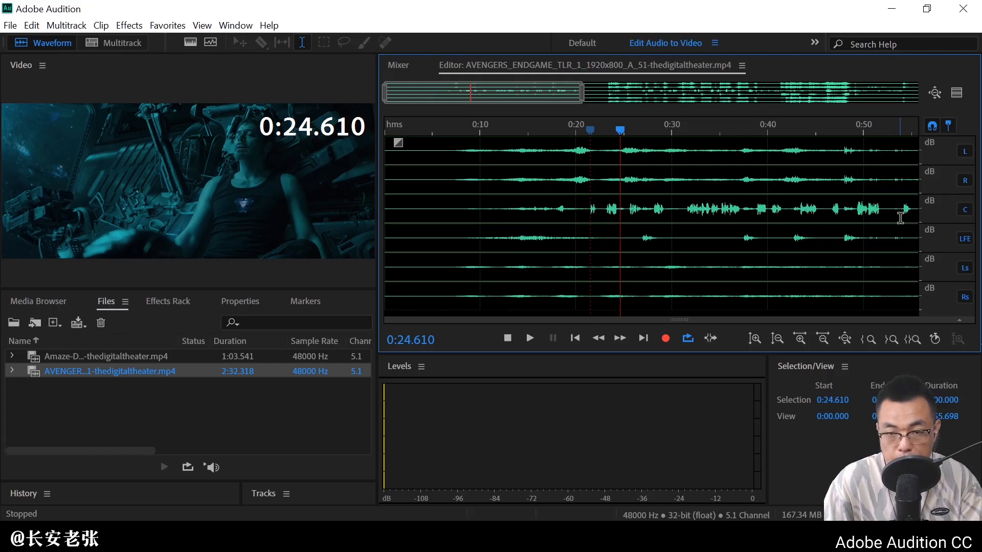
{"action": "key", "text": "space"}
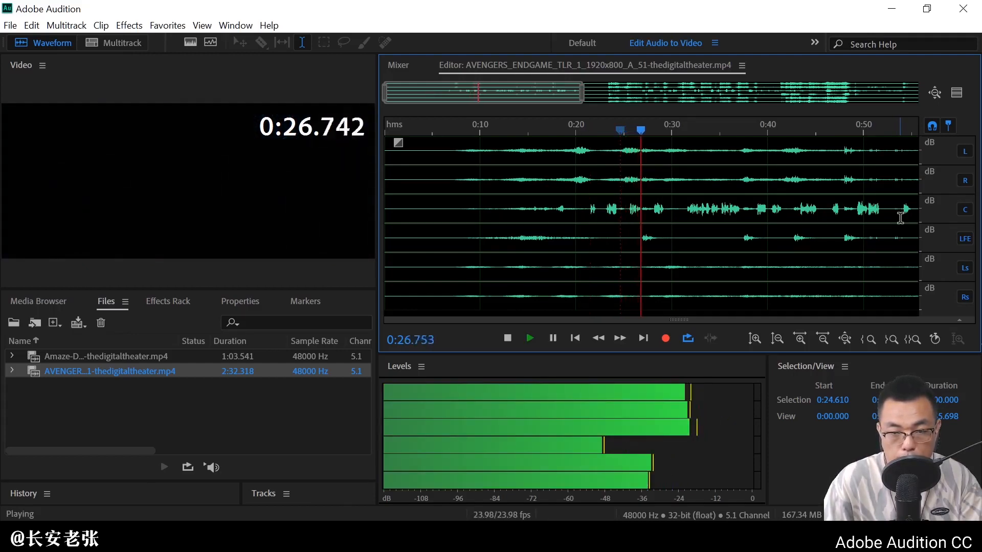
{"action": "key", "text": "space"}
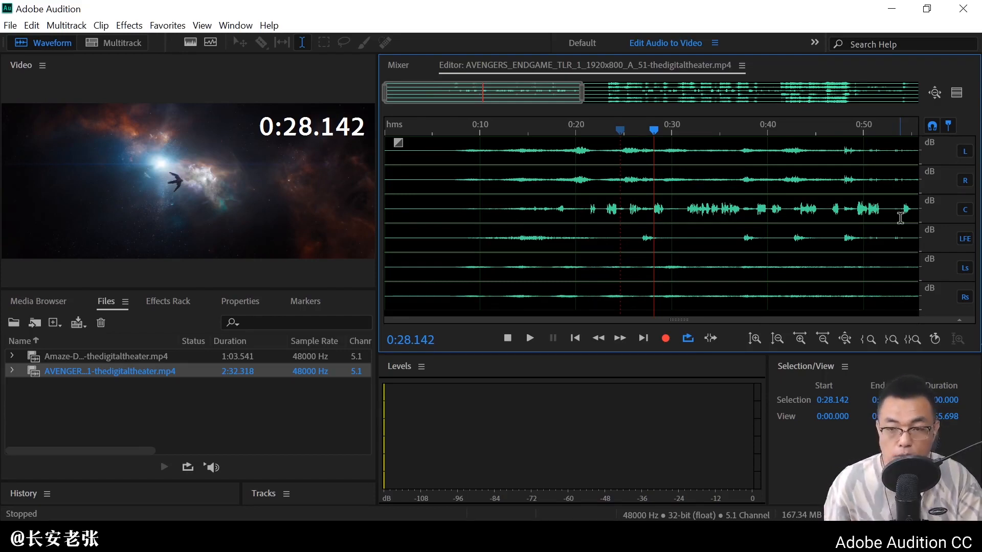
Turn off the trailer's C, LFE, Ls and Rs channels, leaving only L and R enabled.
{"action": "left_click", "coordinate": [964, 209]}
{"action": "left_click", "coordinate": [965, 238]}
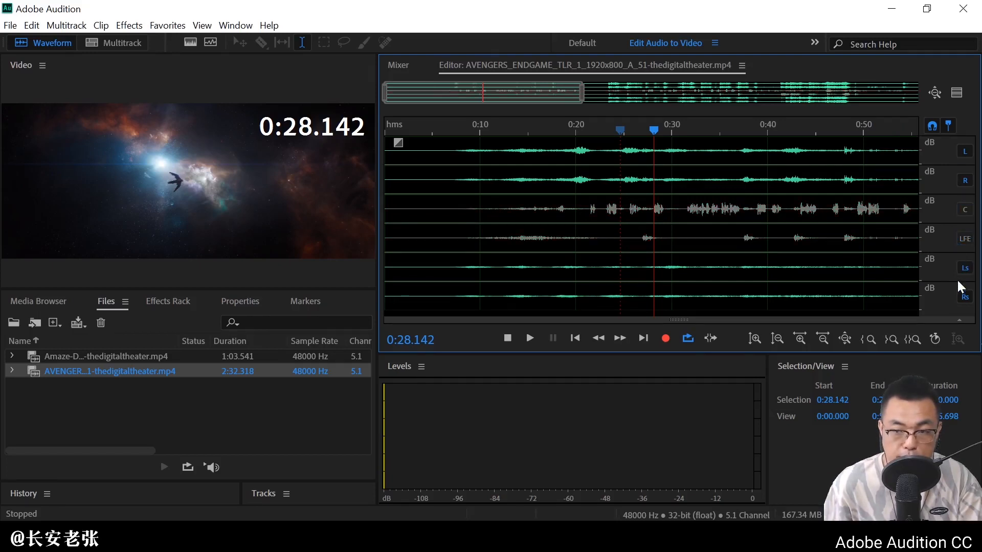
{"action": "left_click", "coordinate": [965, 267]}
{"action": "left_click", "coordinate": [965, 297]}
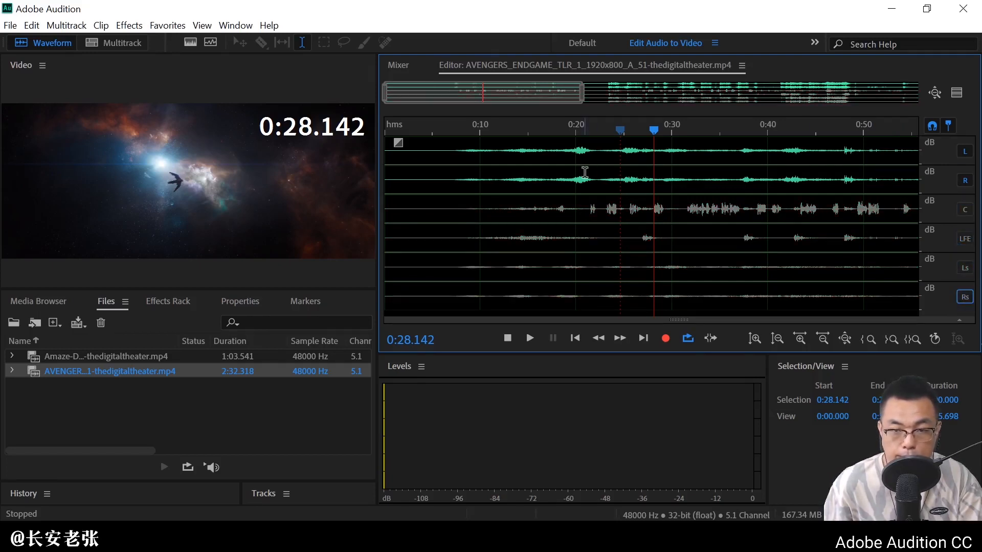
Play only the front L and R channels from 0:16.565, then again from 0:15.125, stopping at about 0:22.7.
{"action": "left_click", "coordinate": [542, 153]}
{"action": "key", "text": "space"}
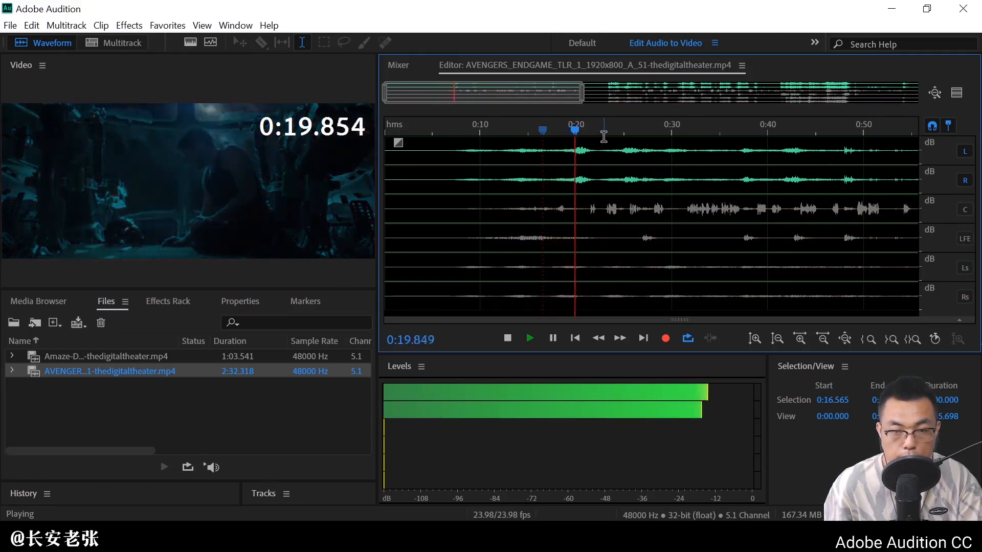
{"action": "key", "text": "space"}
{"action": "left_click", "coordinate": [530, 154]}
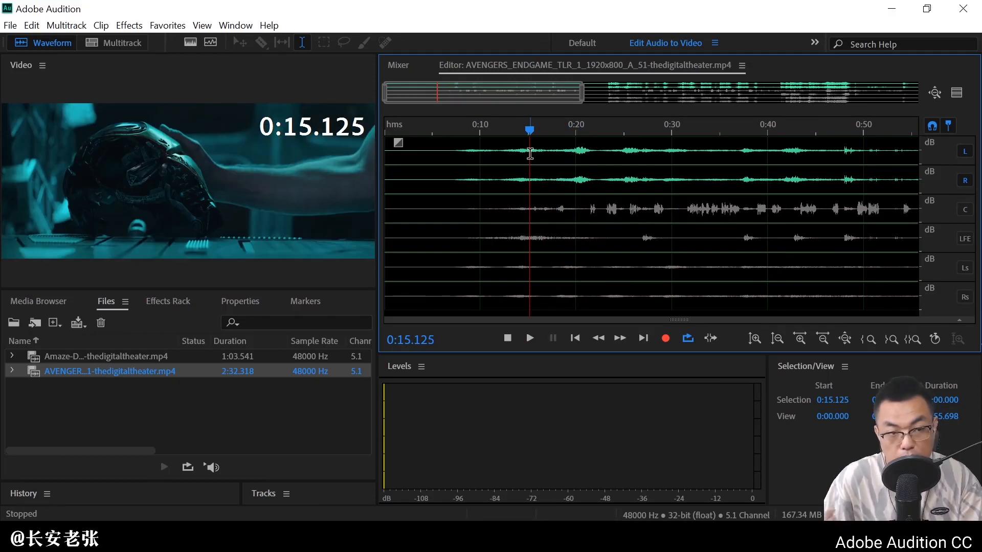
{"action": "key", "text": "space"}
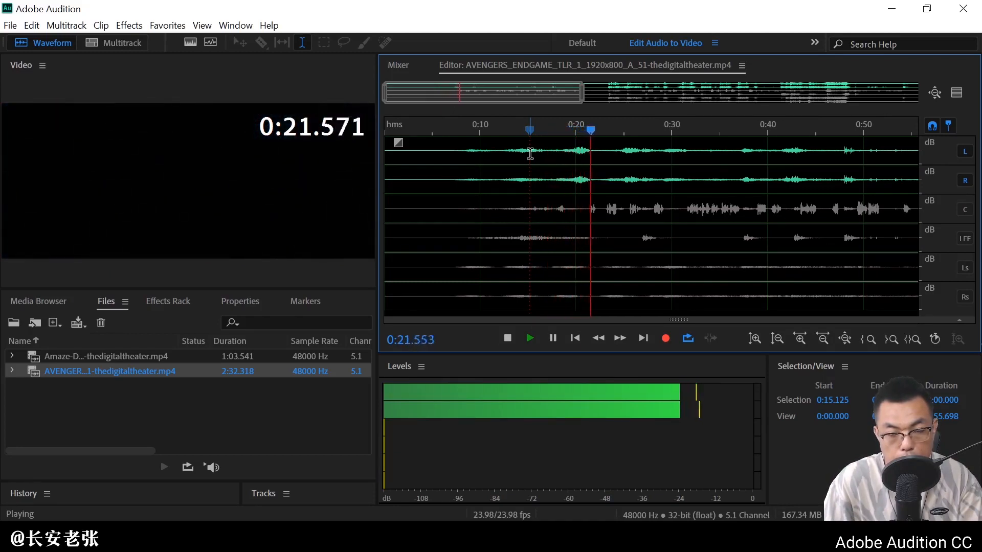
{"action": "key", "text": "space"}
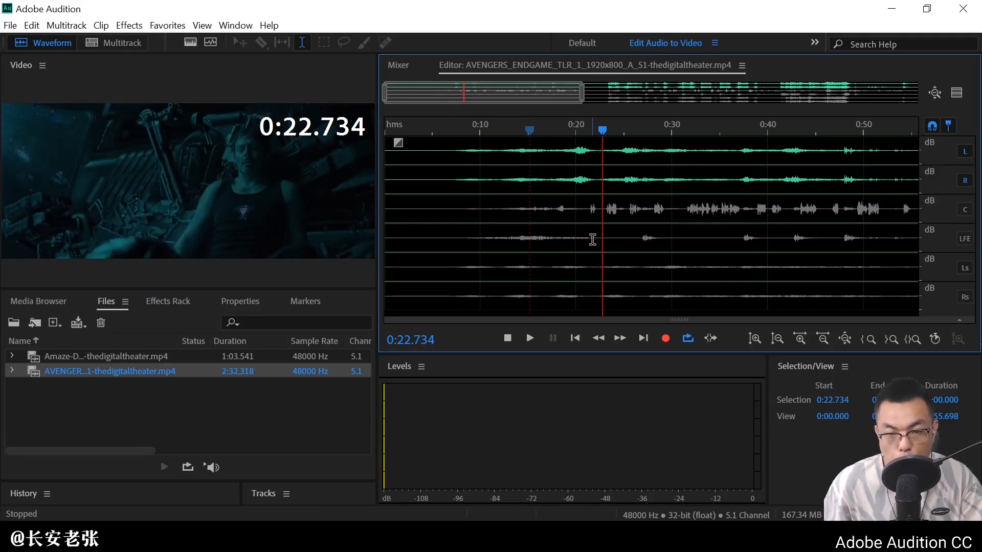
Turn the C, LFE, Ls and Rs channels back on and place the playhead at 0:14.564.
{"action": "left_click", "coordinate": [964, 210]}
{"action": "left_click", "coordinate": [965, 238]}
{"action": "left_click", "coordinate": [965, 268]}
{"action": "left_click", "coordinate": [965, 298]}
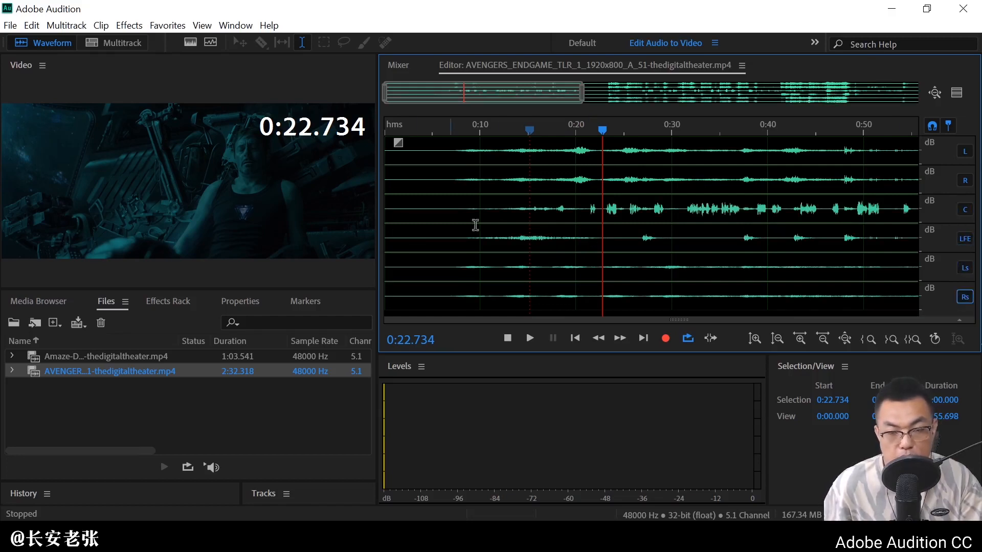
{"action": "left_click", "coordinate": [523, 205]}
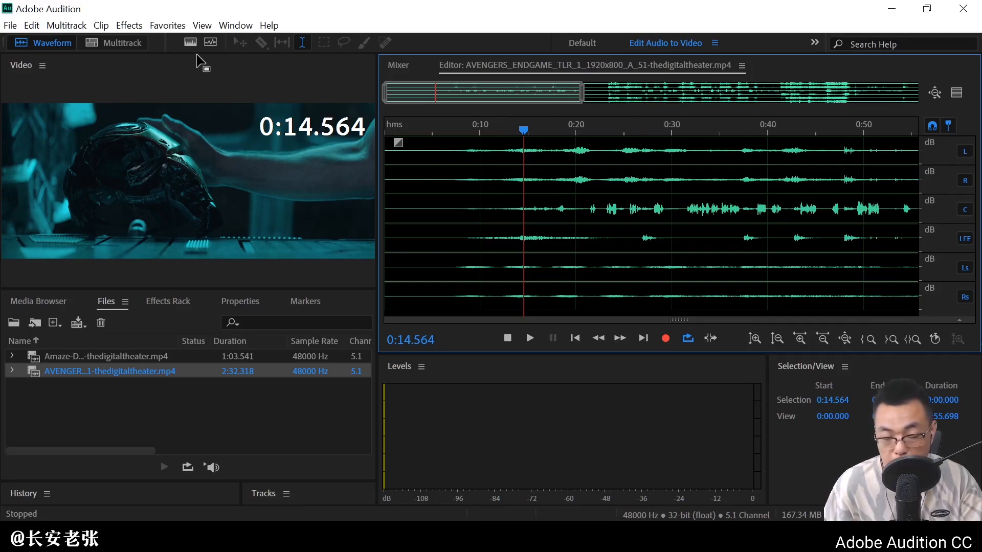
Examine the channel setting in the Convert Sample Type options and close them without converting.
{"action": "left_click", "coordinate": [178, 26]}
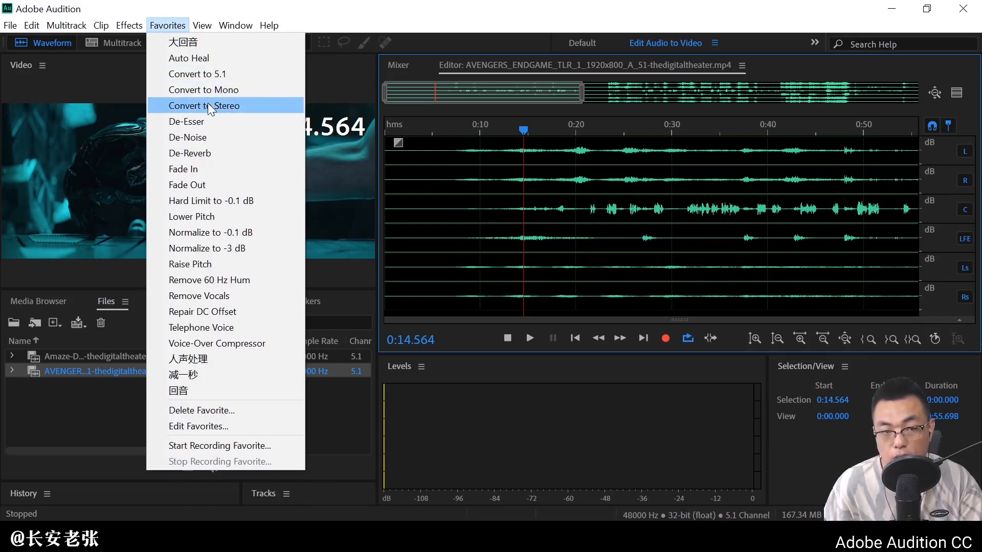
{"action": "left_click", "coordinate": [31, 26]}
{"action": "left_click", "coordinate": [31, 25]}
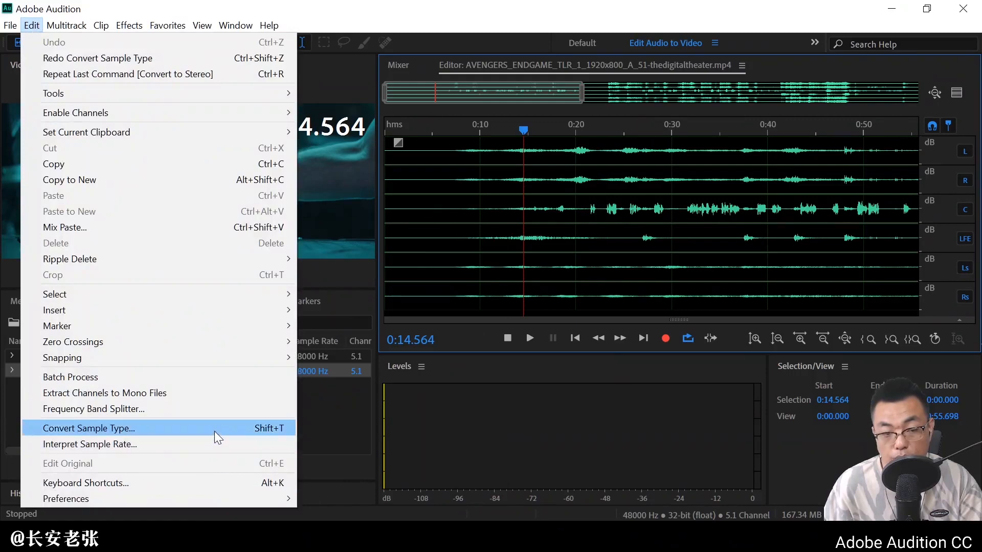
{"action": "left_click", "coordinate": [213, 431]}
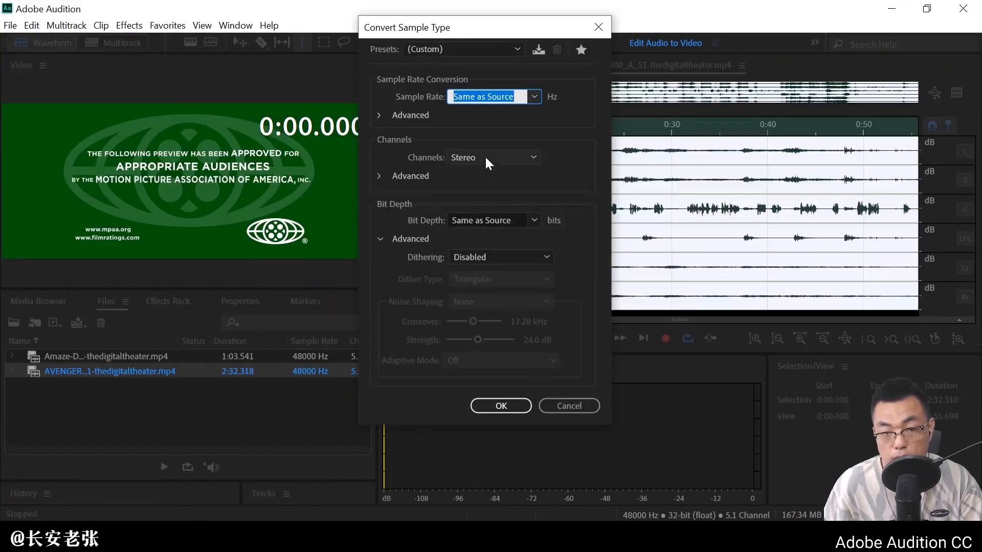
{"action": "left_click", "coordinate": [567, 404]}
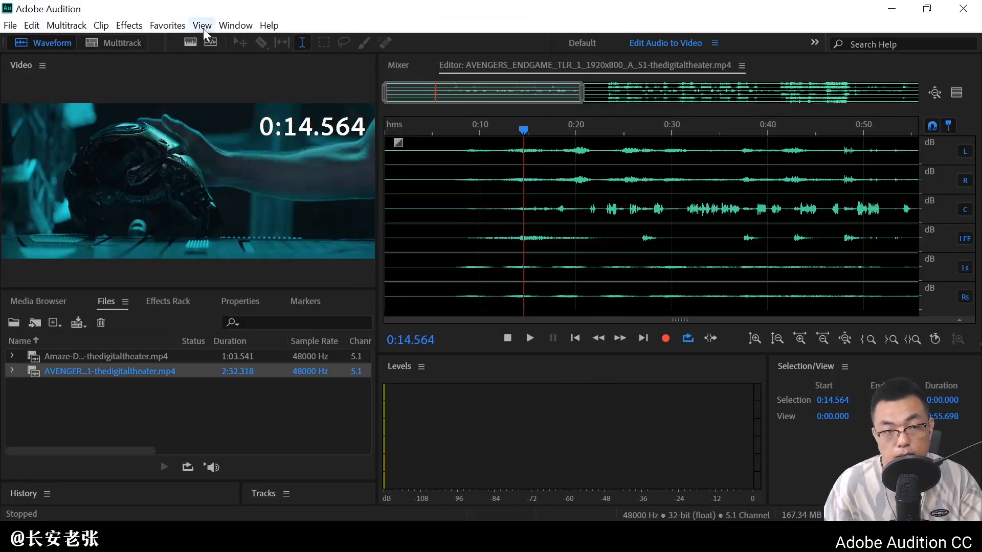
Convert the trailer's 5.1 audio to stereo with the Convert to Stereo favorite and acknowledge the saving notice.
{"action": "left_click", "coordinate": [185, 28]}
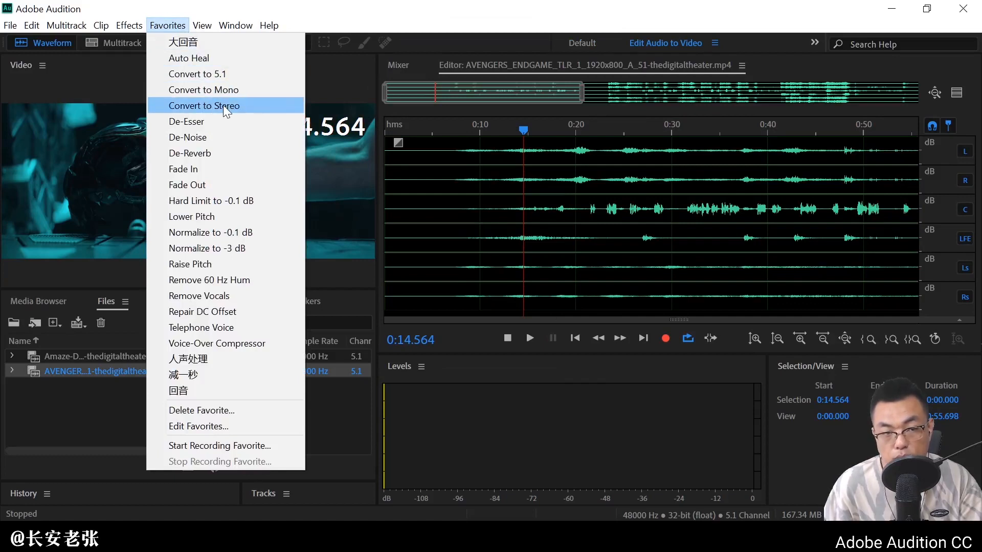
{"action": "left_click", "coordinate": [222, 105]}
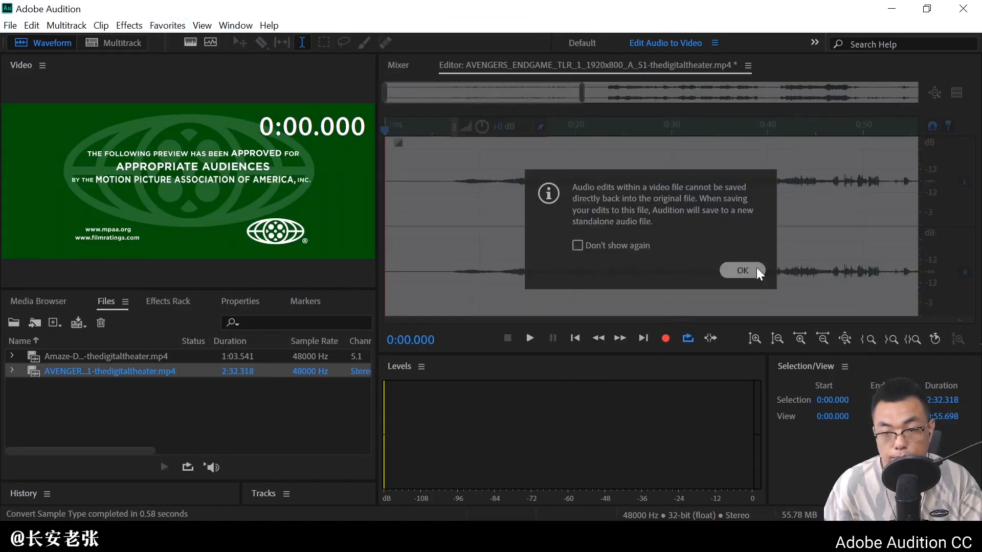
{"action": "left_click", "coordinate": [757, 270]}
Play the stereo version of the trailer from 0:23.207, stopping at about 0:27.5.
{"action": "left_click", "coordinate": [576, 176]}
{"action": "left_click", "coordinate": [607, 182]}
{"action": "key", "text": "space"}
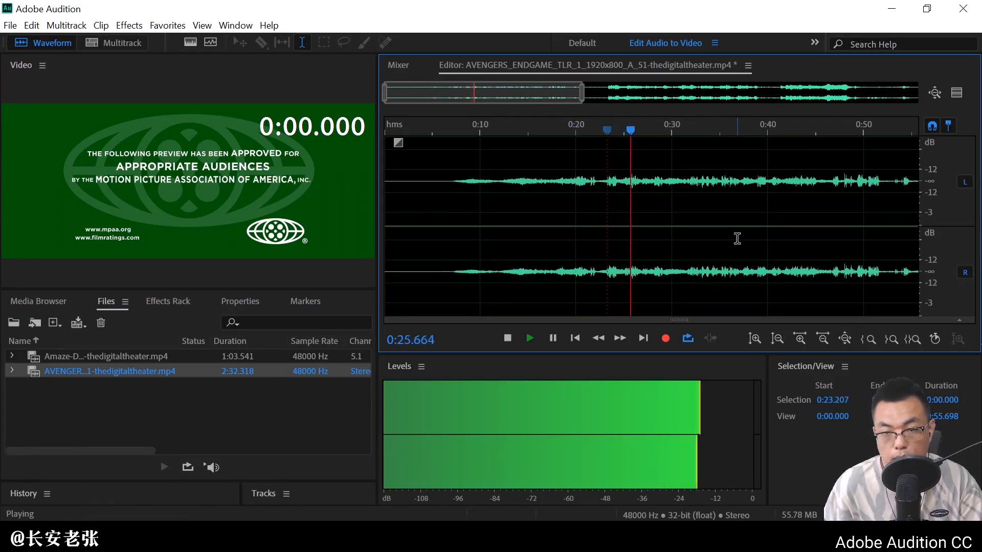
{"action": "key", "text": "space"}
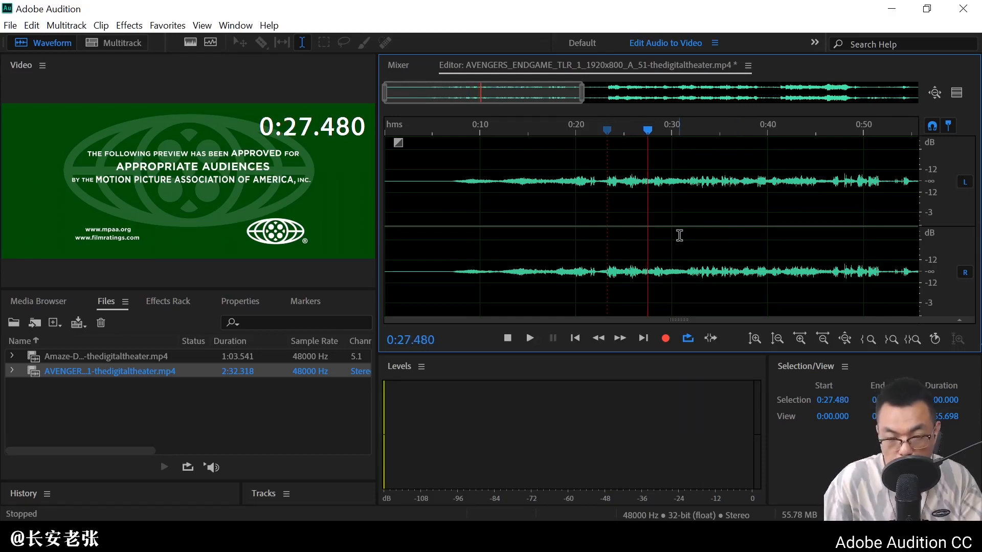
Undo the stereo conversion and place the playhead at 0:22.647.
{"action": "key", "text": "ctrl+z"}
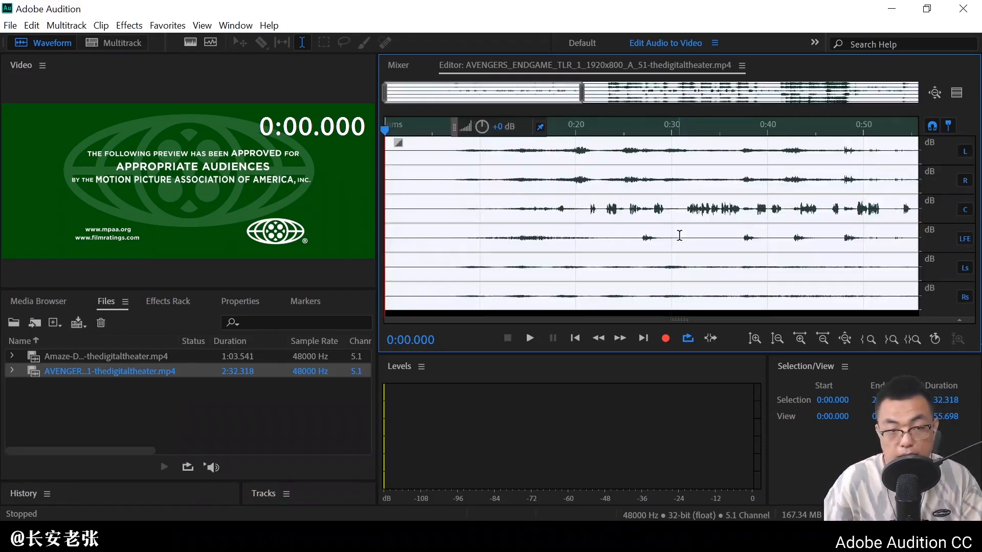
{"action": "left_click", "coordinate": [601, 220]}
{"action": "left_click", "coordinate": [179, 376]}
{"action": "key", "text": "ctrl+o"}
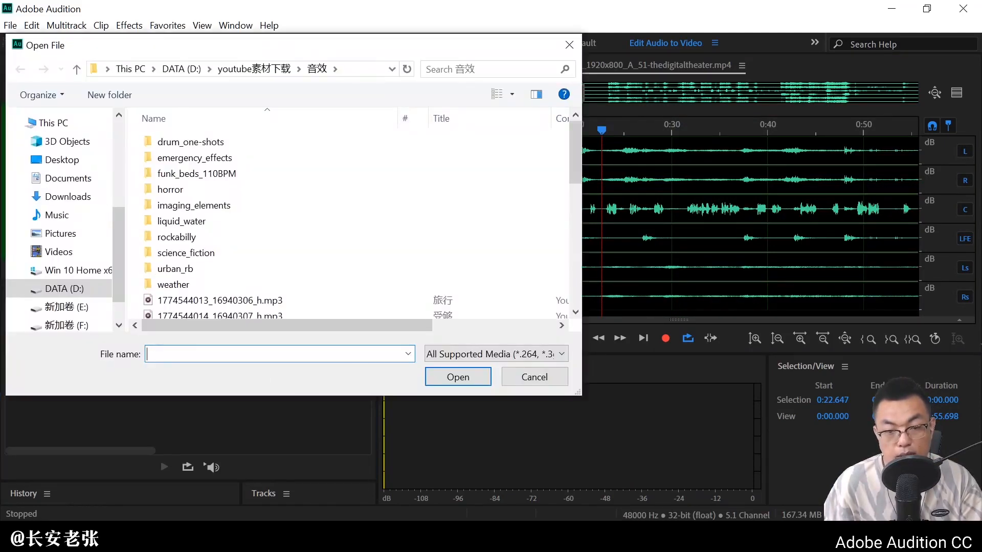
{"action": "left_click", "coordinate": [547, 381]}
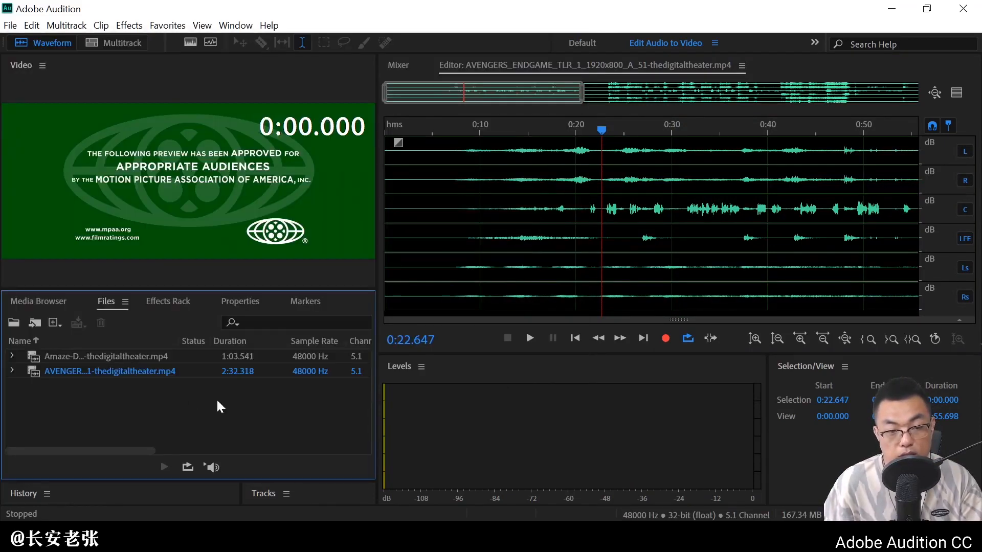
{"action": "left_click", "coordinate": [176, 357]}
{"action": "left_click", "coordinate": [173, 372]}
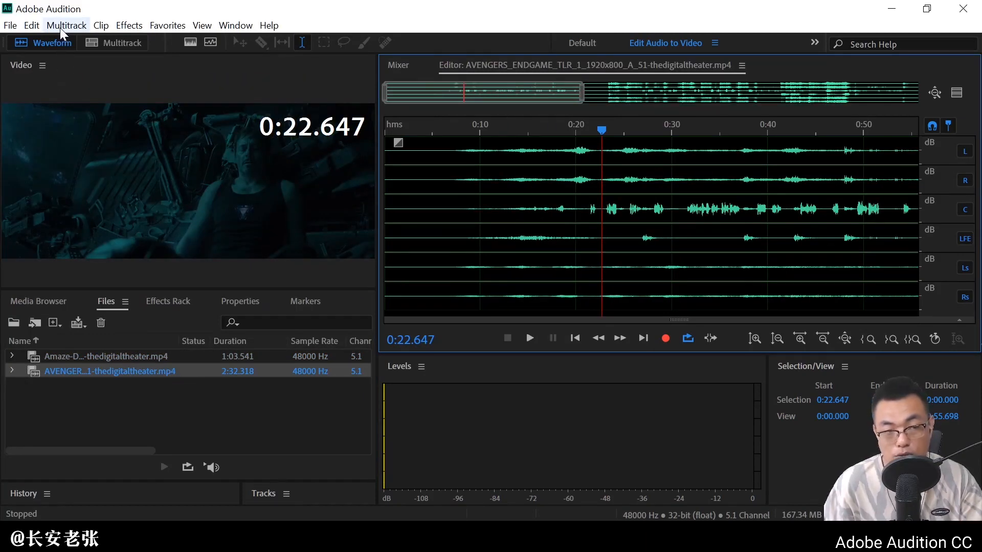
Map output channel 3 [C] to 扬声器 (USB Audio Device) 1 and play the trailer from 0:22.647, stopping at about 0:26.5.
{"action": "left_click", "coordinate": [32, 25]}
{"action": "mouse_move", "coordinate": [192, 499]}
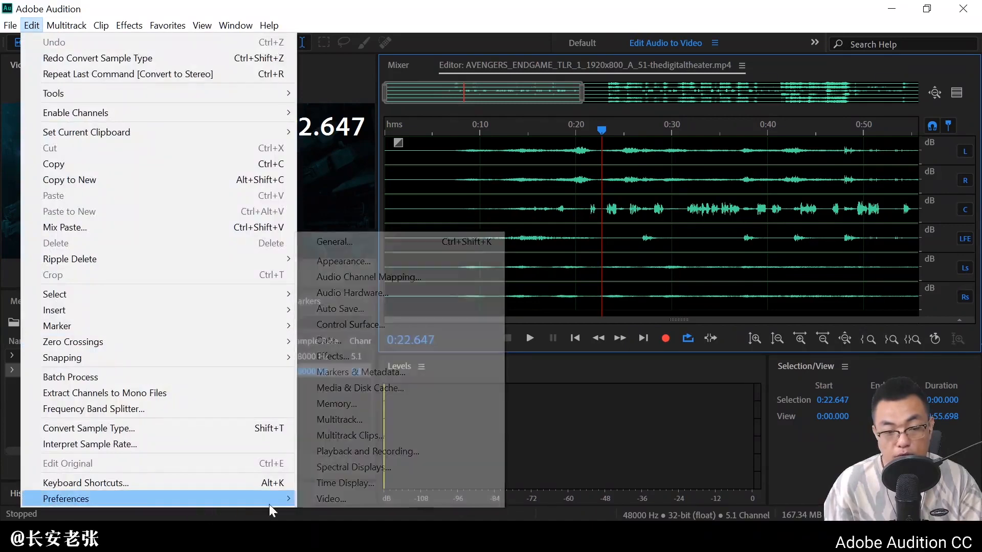
{"action": "left_click", "coordinate": [358, 277]}
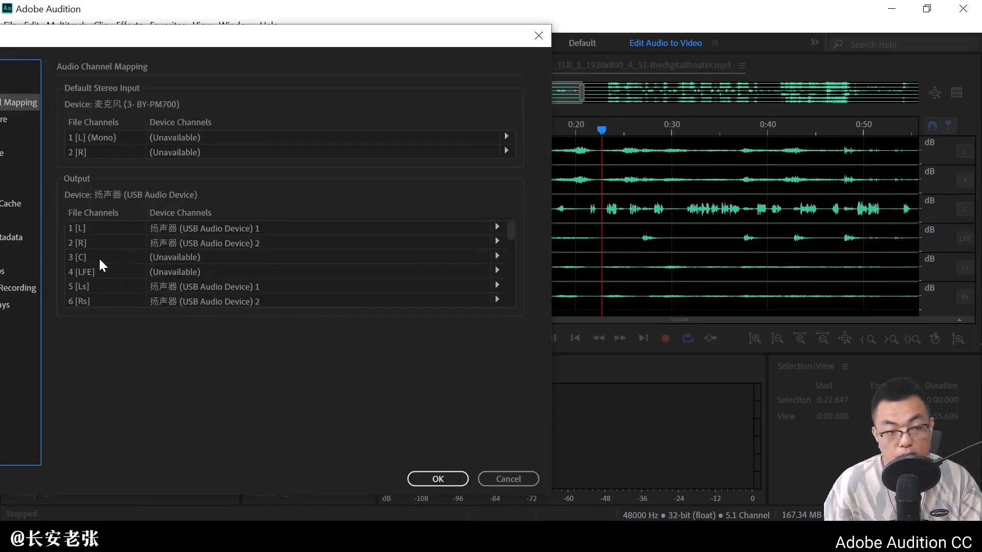
{"action": "left_click", "coordinate": [497, 256]}
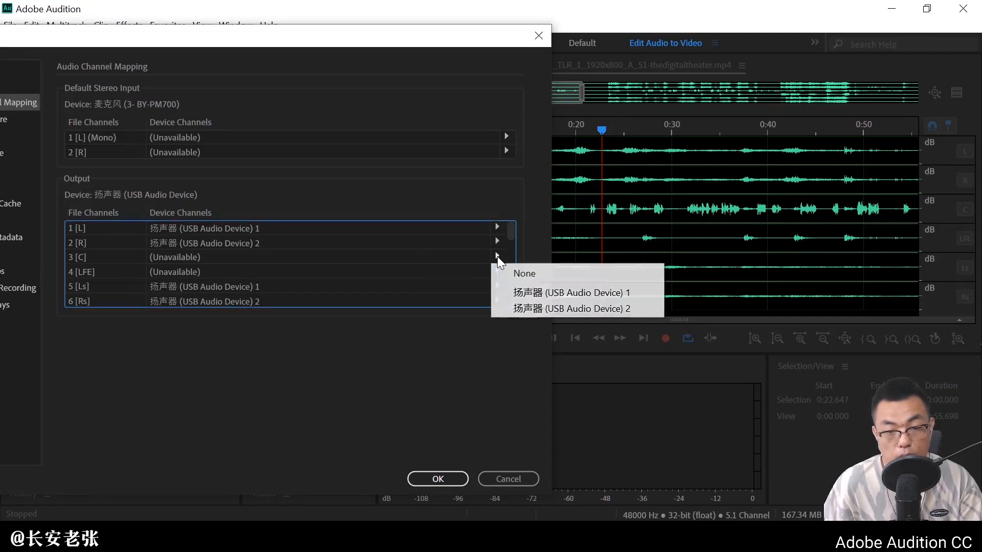
{"action": "left_click", "coordinate": [520, 292]}
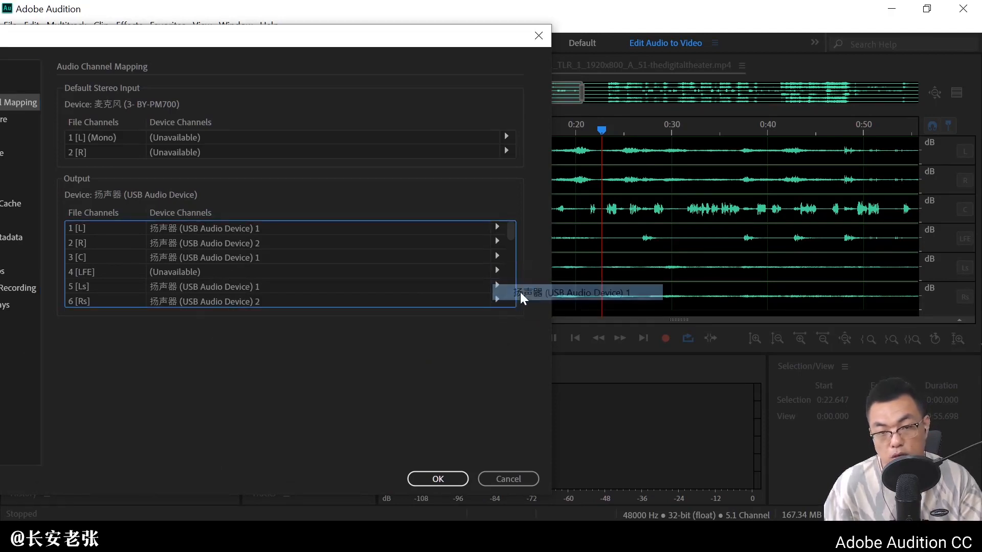
{"action": "left_click", "coordinate": [462, 482]}
{"action": "key", "text": "space"}
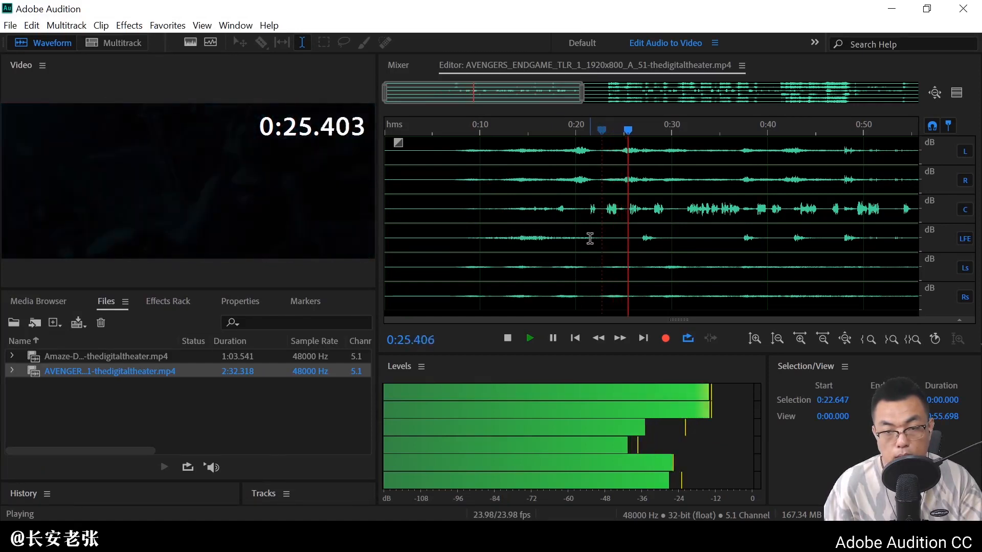
{"action": "key", "text": "space"}
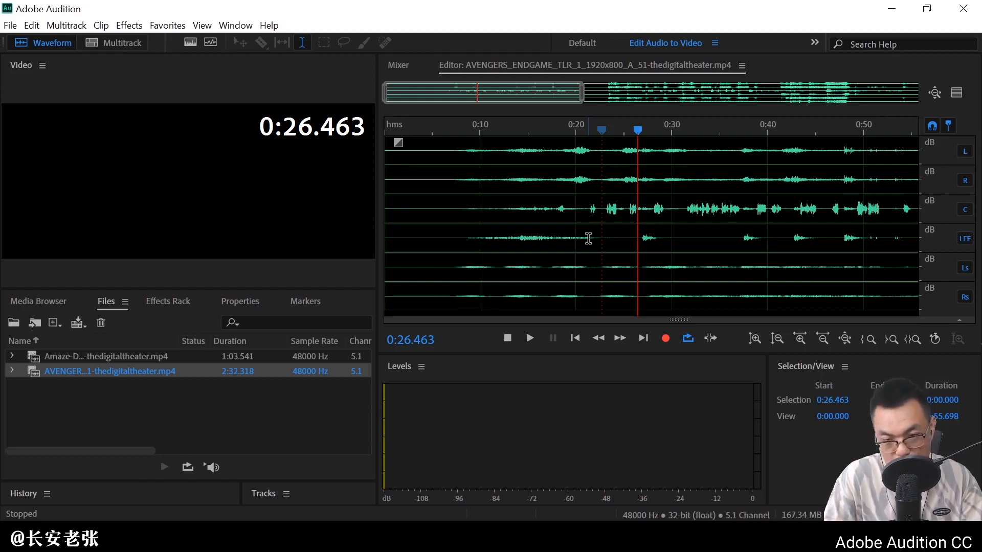
Set the output mapping of channel 3 [C] back to None in the Audio Channel Mapping preferences.
{"action": "left_click", "coordinate": [31, 25]}
{"action": "mouse_move", "coordinate": [286, 498]}
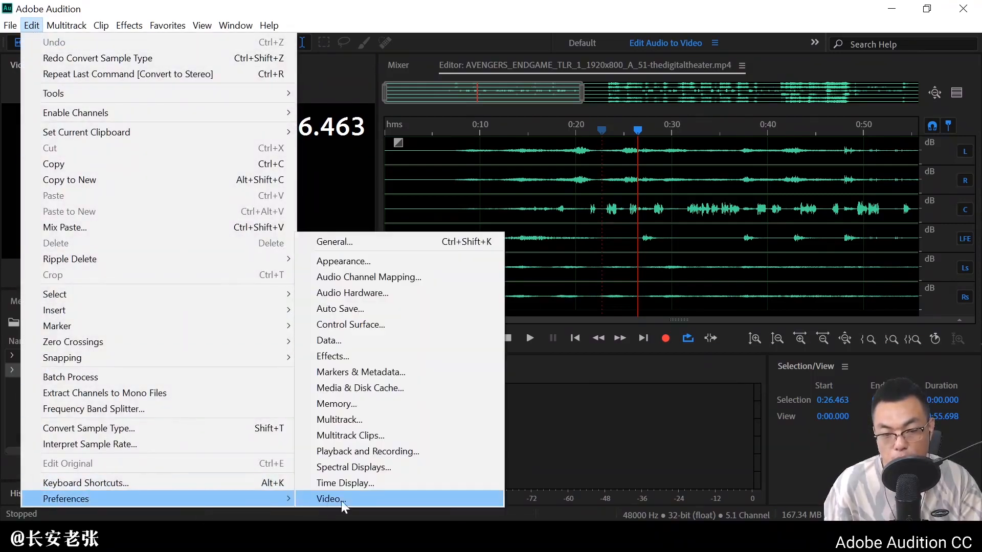
{"action": "left_click", "coordinate": [406, 279]}
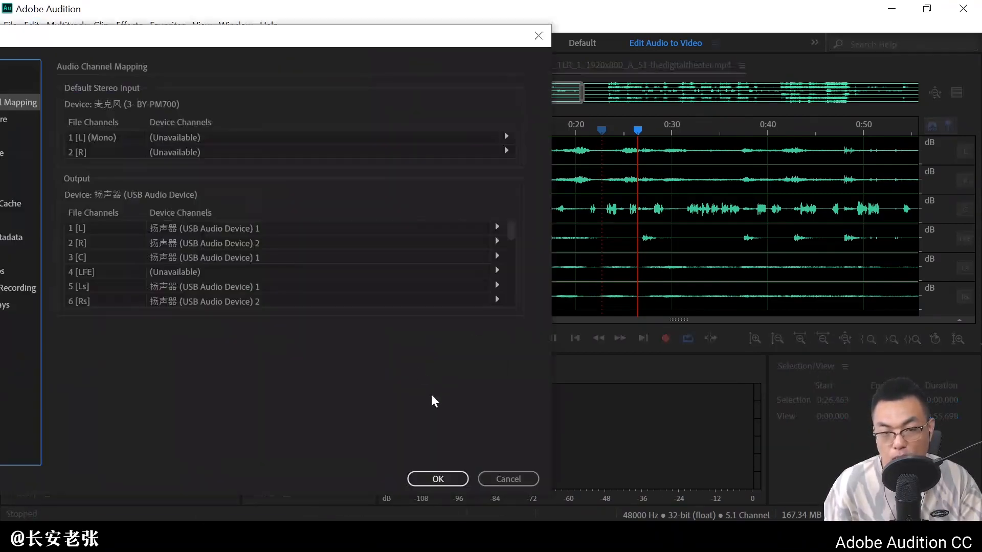
{"action": "left_click", "coordinate": [497, 256]}
{"action": "left_click", "coordinate": [504, 272]}
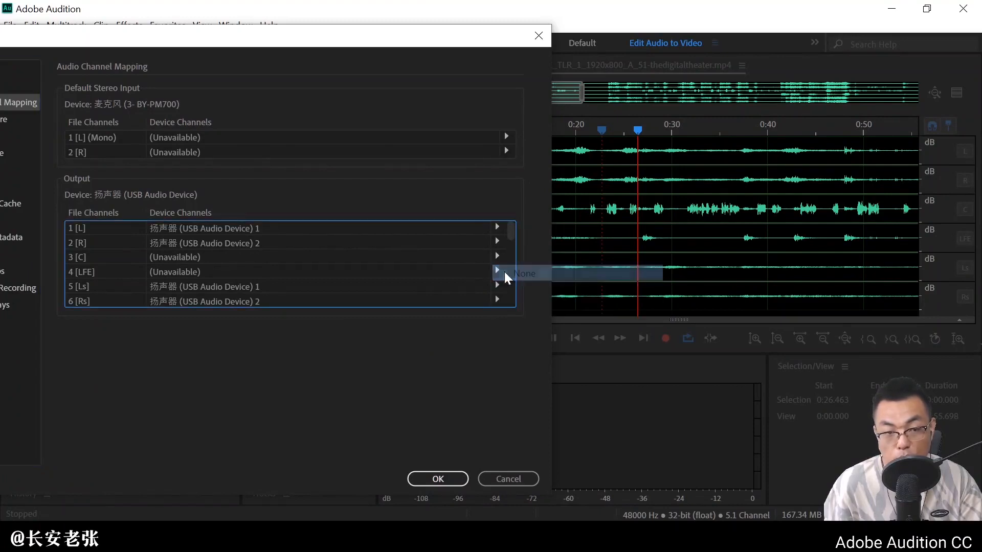
{"action": "left_click", "coordinate": [450, 479]}
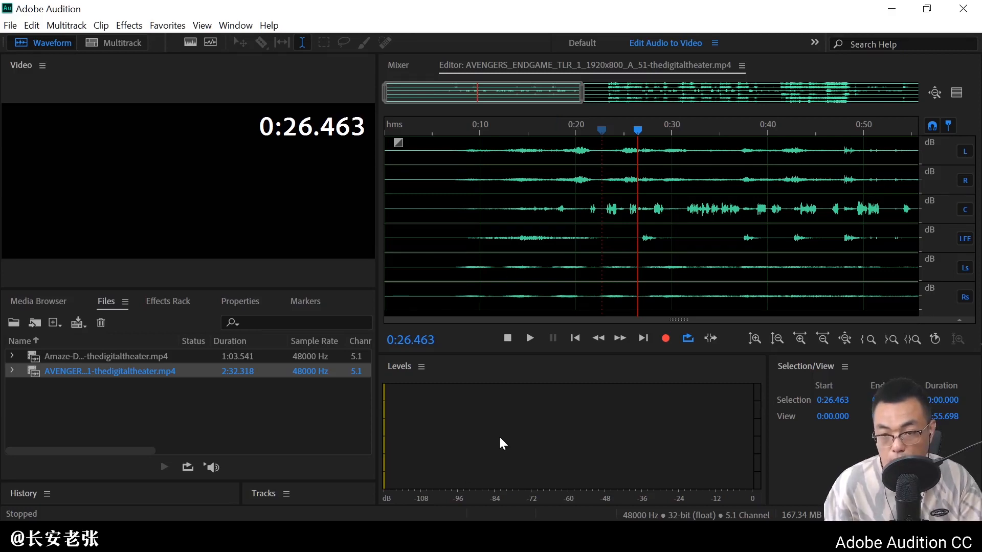
Play the trailer from 0:17.125 with the level meters maximized to compare the six channels, and restore the workspace.
{"action": "left_click", "coordinate": [548, 236]}
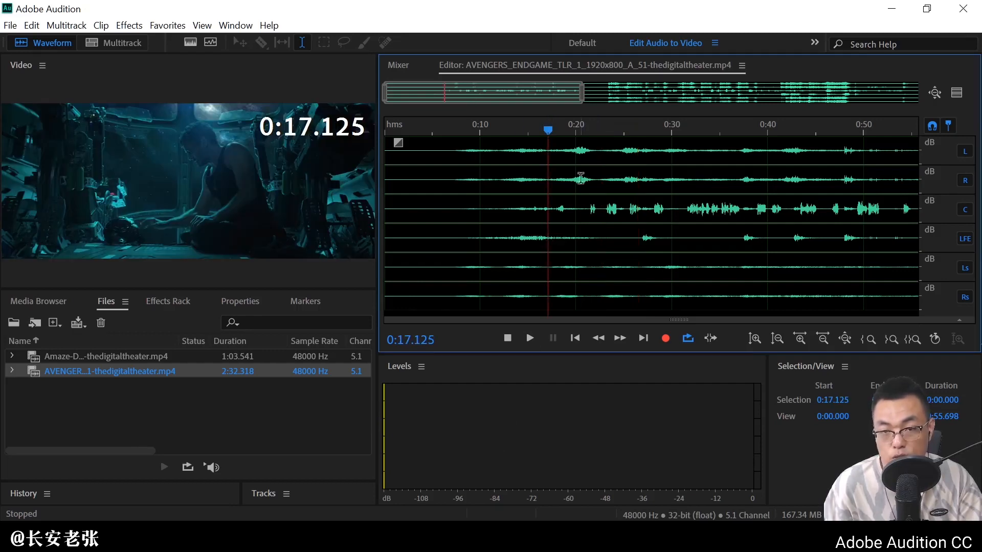
{"action": "left_click", "coordinate": [505, 434]}
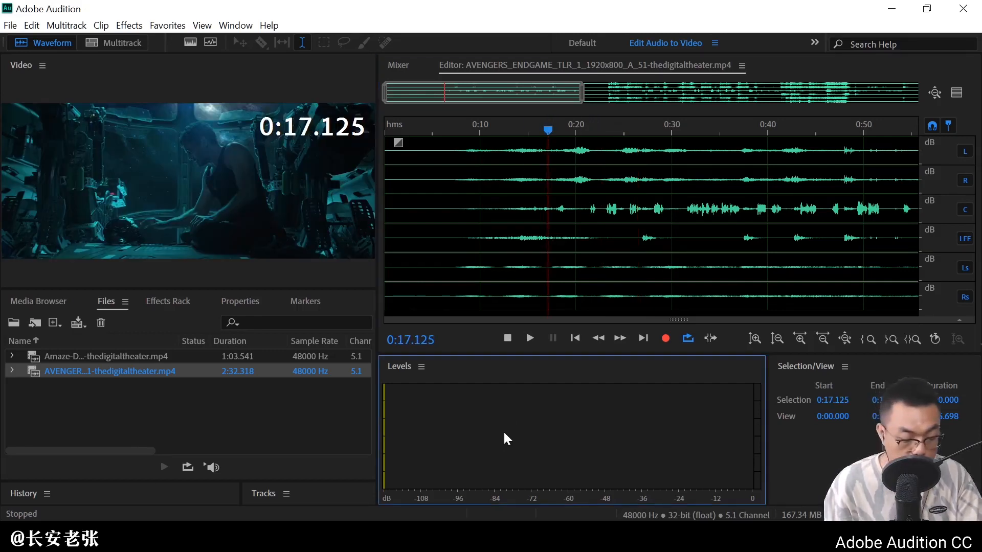
{"action": "key", "text": "grave"}
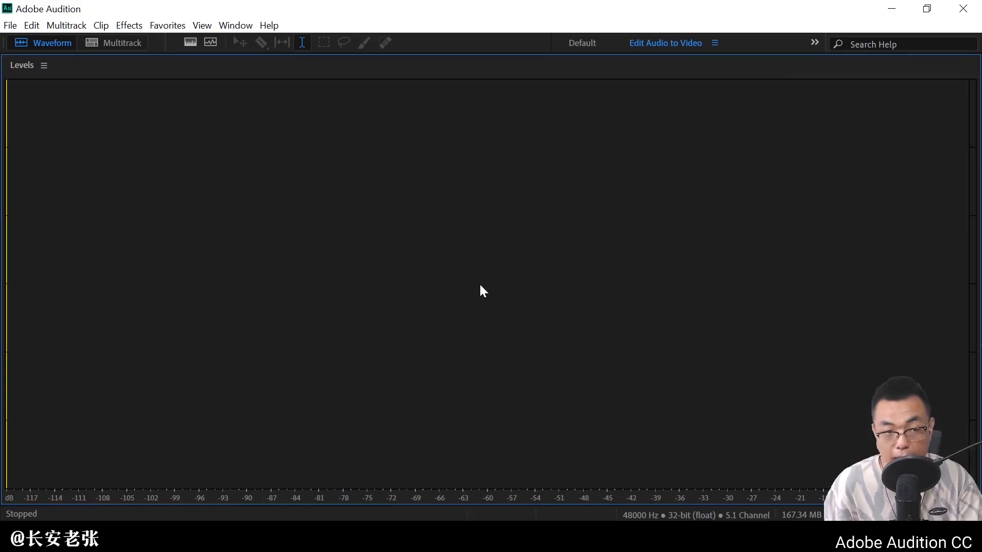
{"action": "key", "text": "space"}
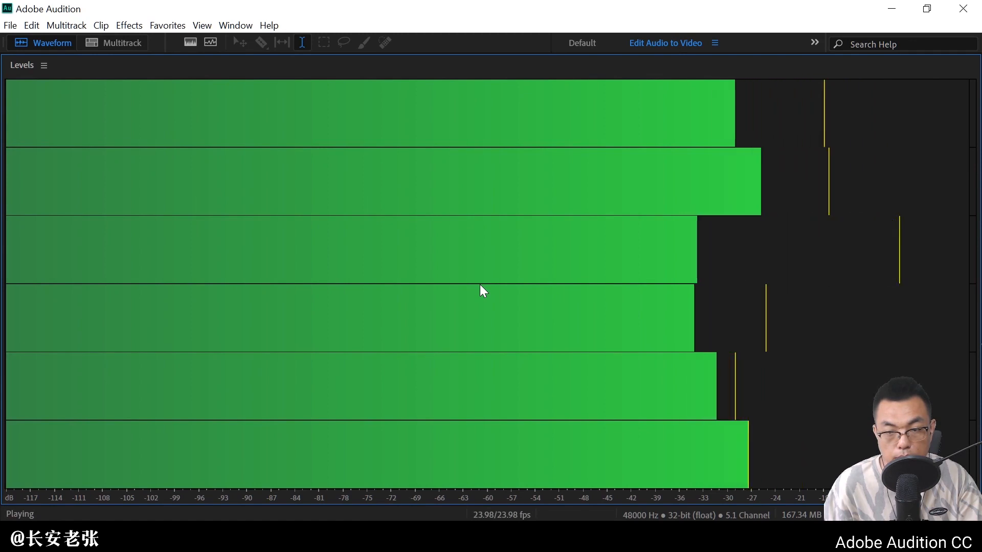
{"action": "key", "text": "space"}
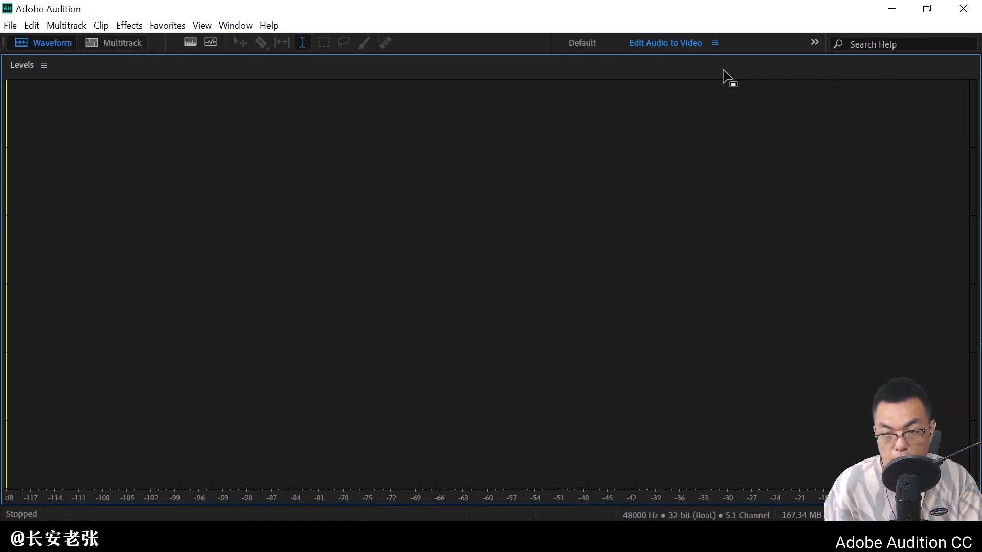
{"action": "key", "text": "space"}
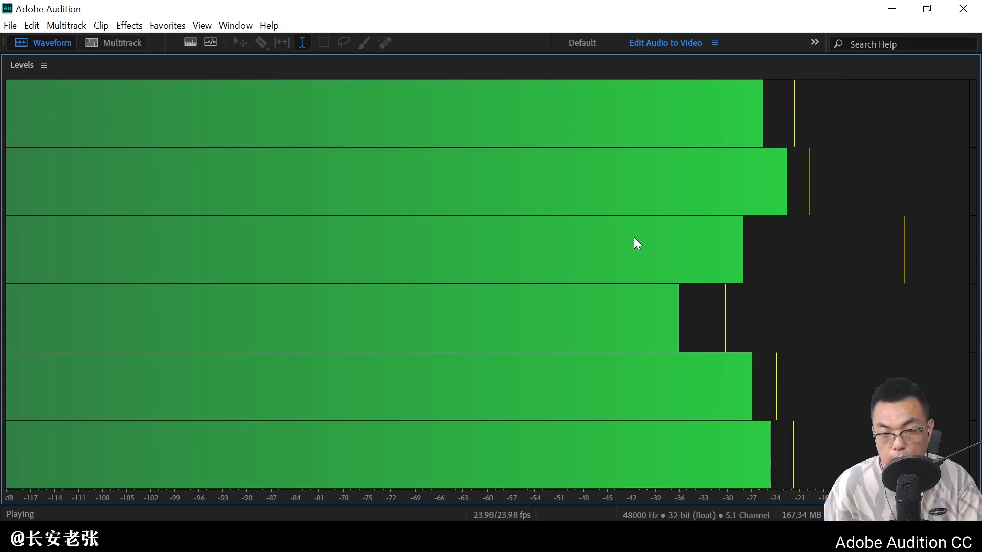
{"action": "key", "text": "space"}
{"action": "key", "text": "grave"}
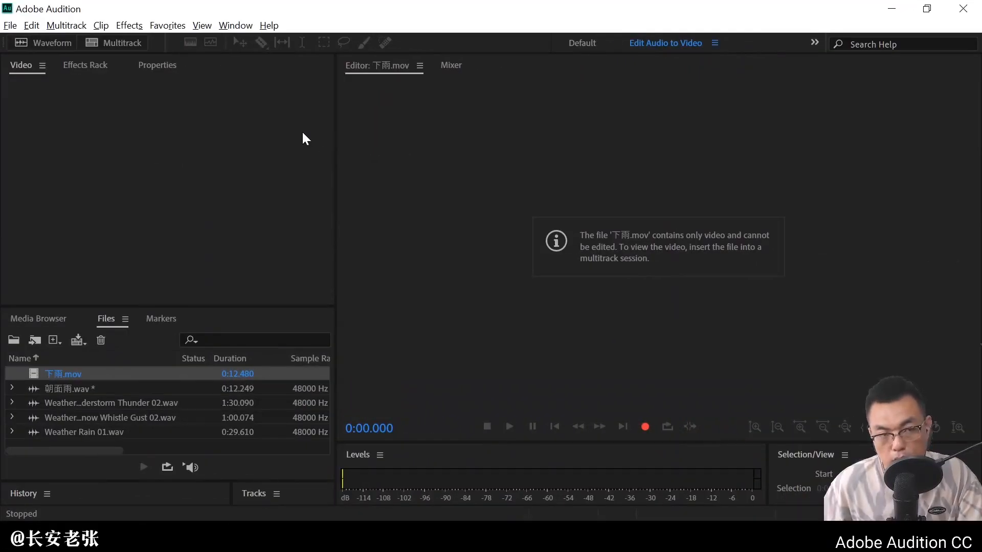
Create a multitrack session from the Surround Stems for Video Master template, keeping the default session name and folder.
{"action": "left_click", "coordinate": [134, 45]}
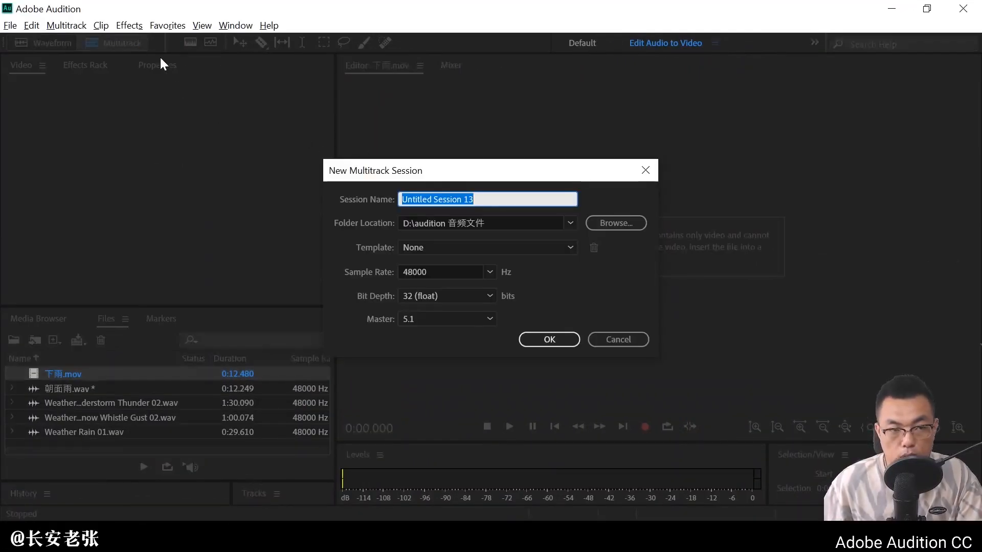
{"action": "left_click", "coordinate": [481, 199]}
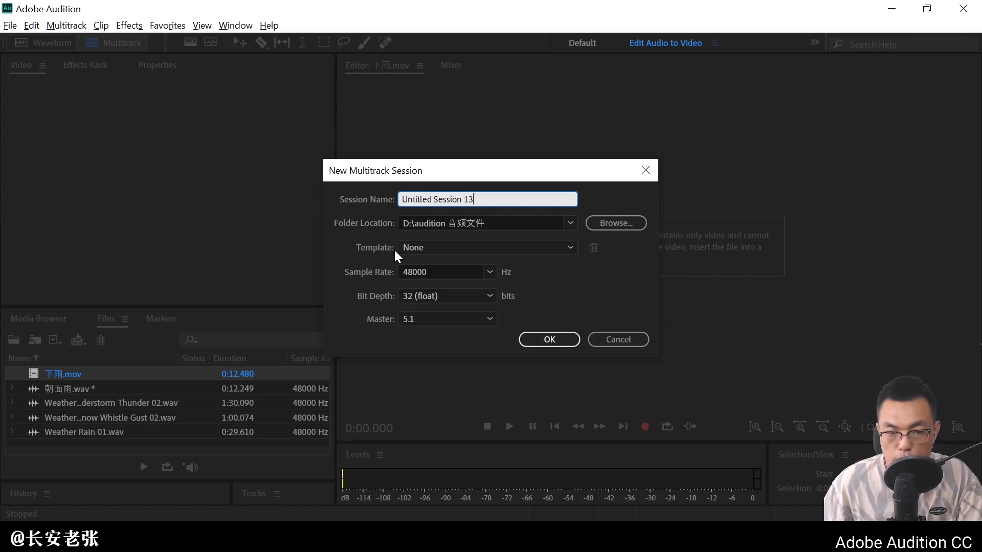
{"action": "left_click", "coordinate": [436, 247]}
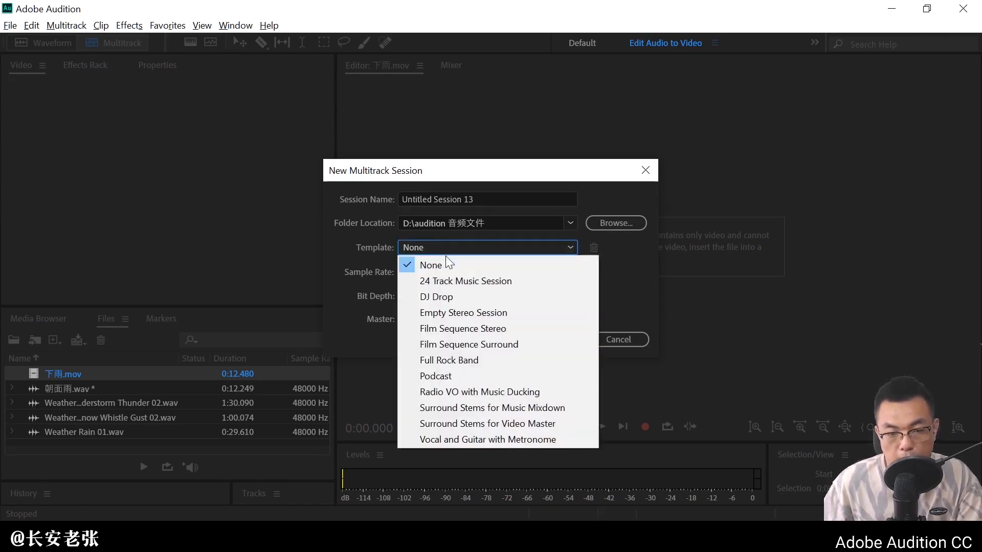
{"action": "left_click", "coordinate": [526, 425]}
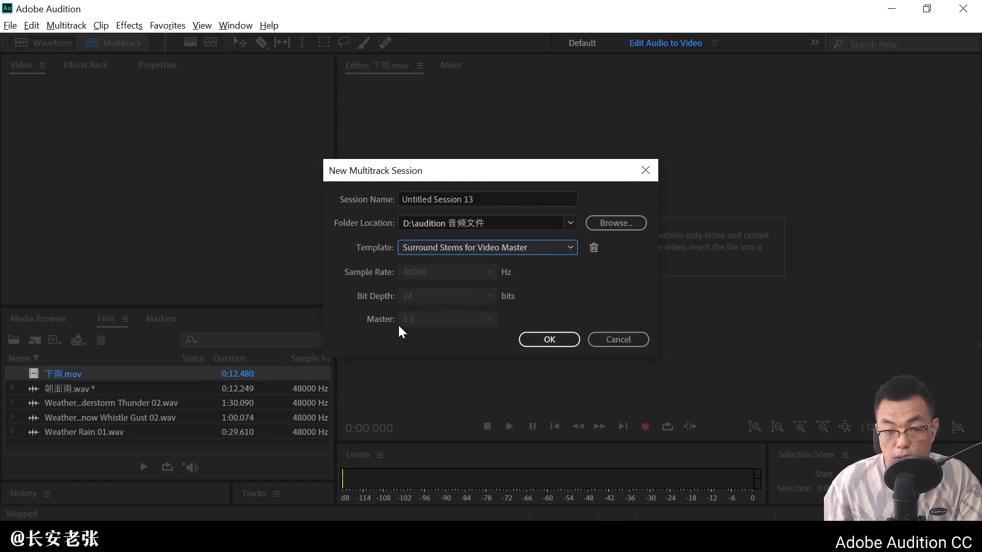
{"action": "left_click", "coordinate": [545, 340]}
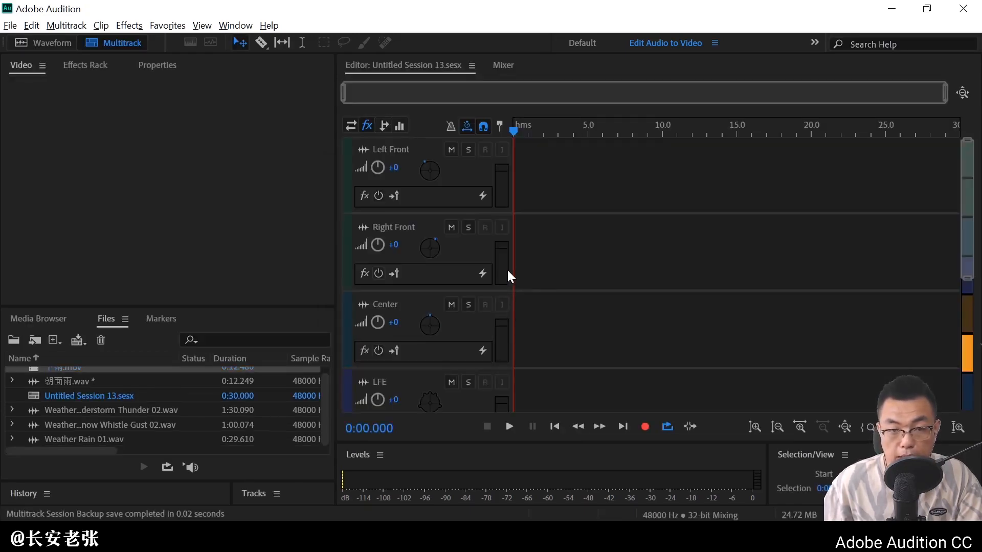
Examine the surround panner settings of the Left Front and Right Front tracks, closing each panner unchanged.
{"action": "scroll", "coordinate": [970, 212], "scroll_direction": "down", "scroll_amount": 3}
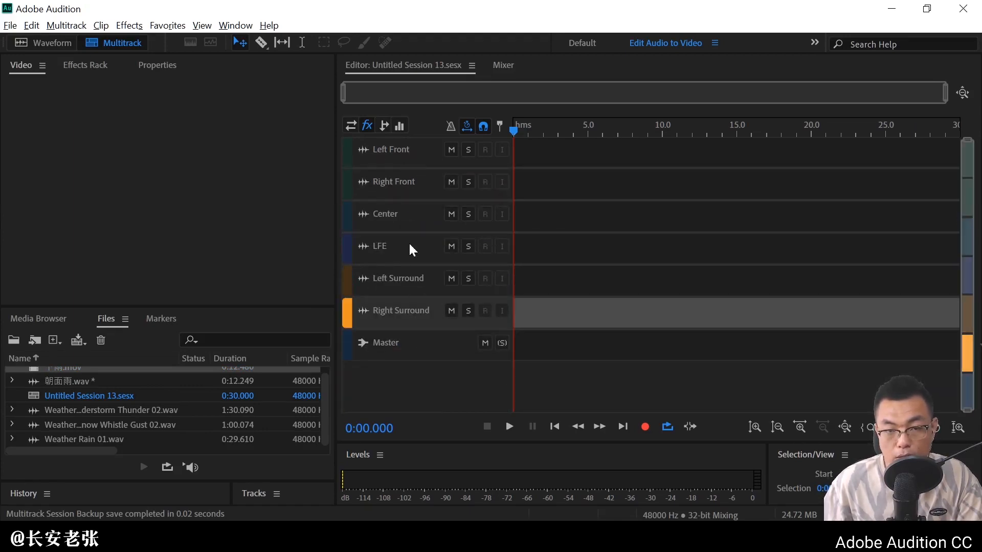
{"action": "scroll", "coordinate": [424, 170], "scroll_direction": "up", "scroll_amount": 2}
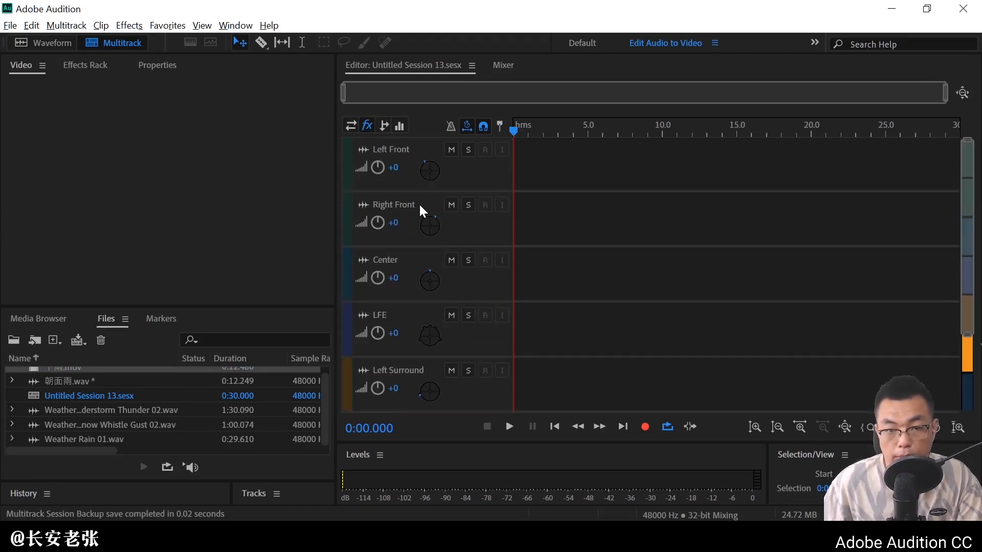
{"action": "double_click", "coordinate": [425, 174]}
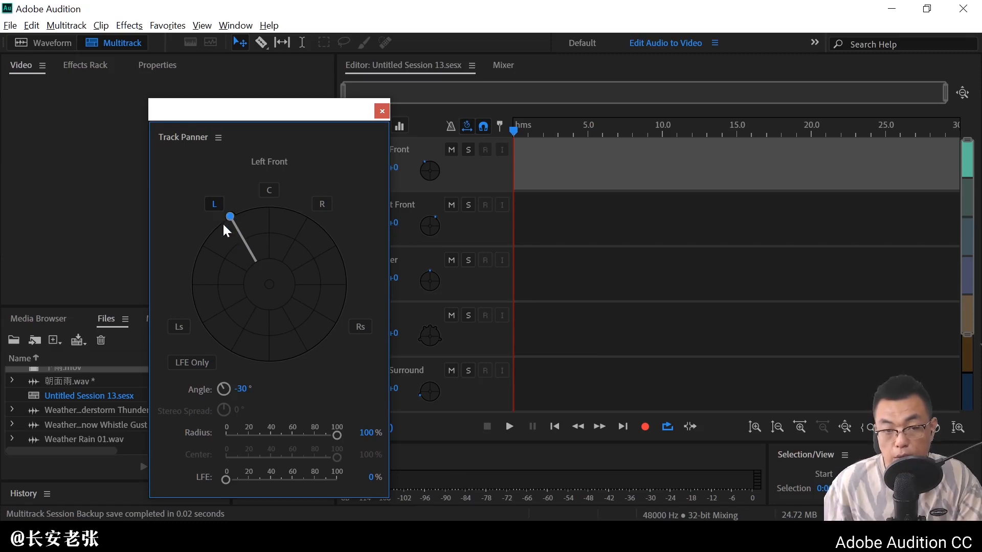
{"action": "left_click_drag", "start_coordinate": [321, 114], "coordinate": [222, 91]}
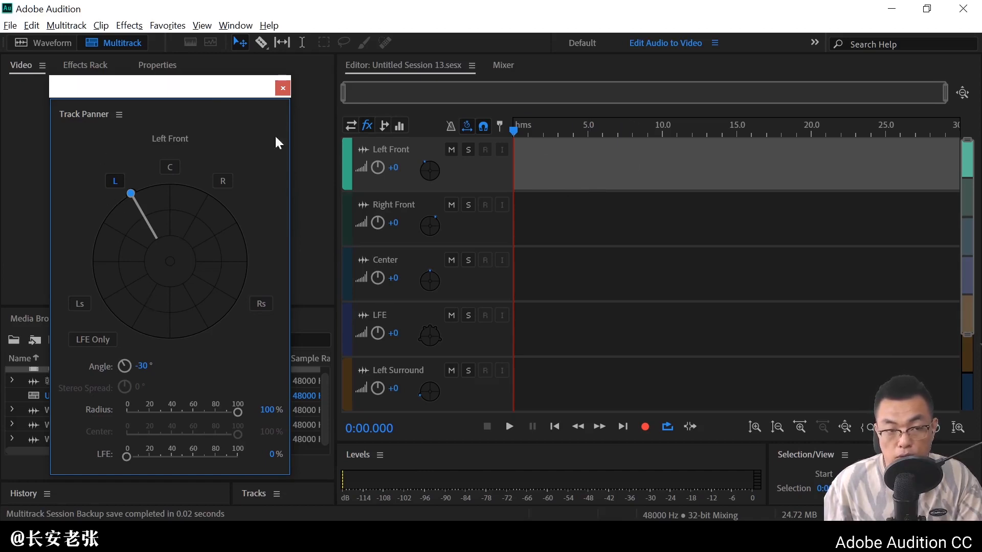
{"action": "left_click", "coordinate": [282, 88]}
{"action": "double_click", "coordinate": [423, 223]}
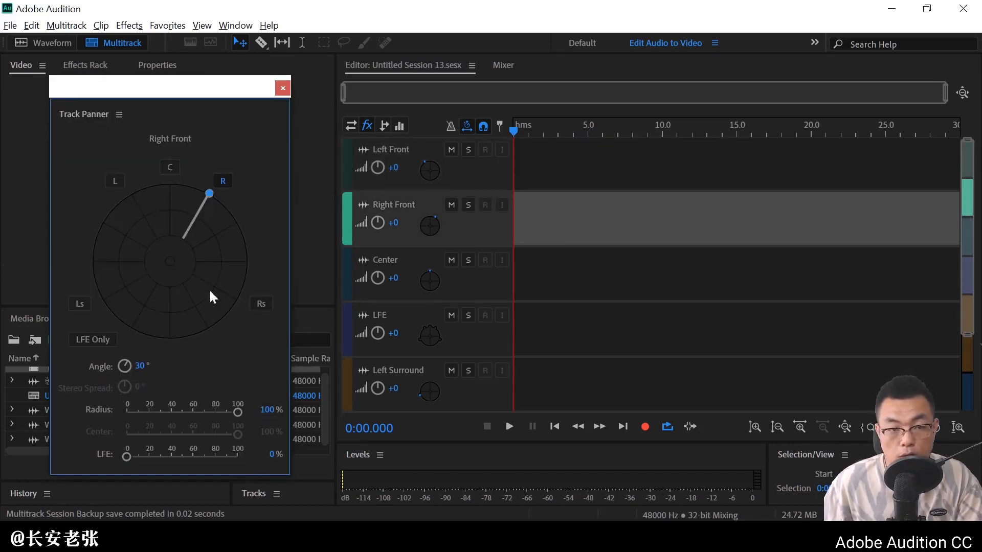
{"action": "left_click", "coordinate": [283, 87]}
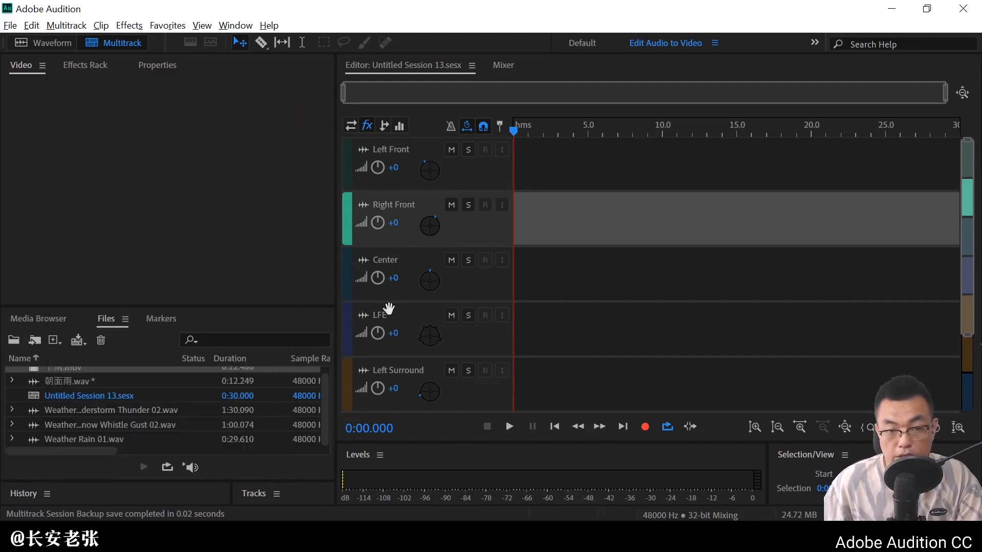
Examine the panner settings of the LFE and Center tracks, and view the surround and master tracks.
{"action": "double_click", "coordinate": [428, 336]}
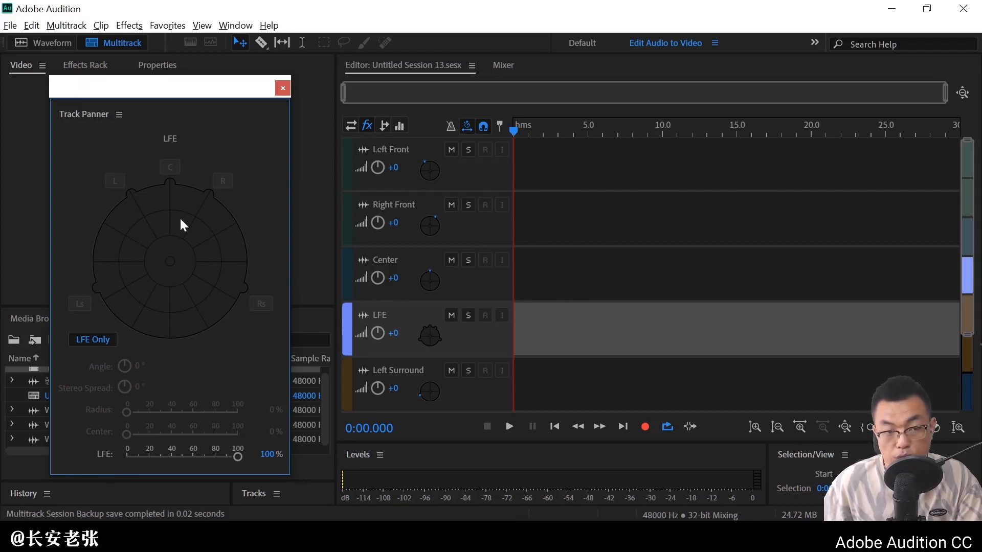
{"action": "left_click", "coordinate": [282, 88]}
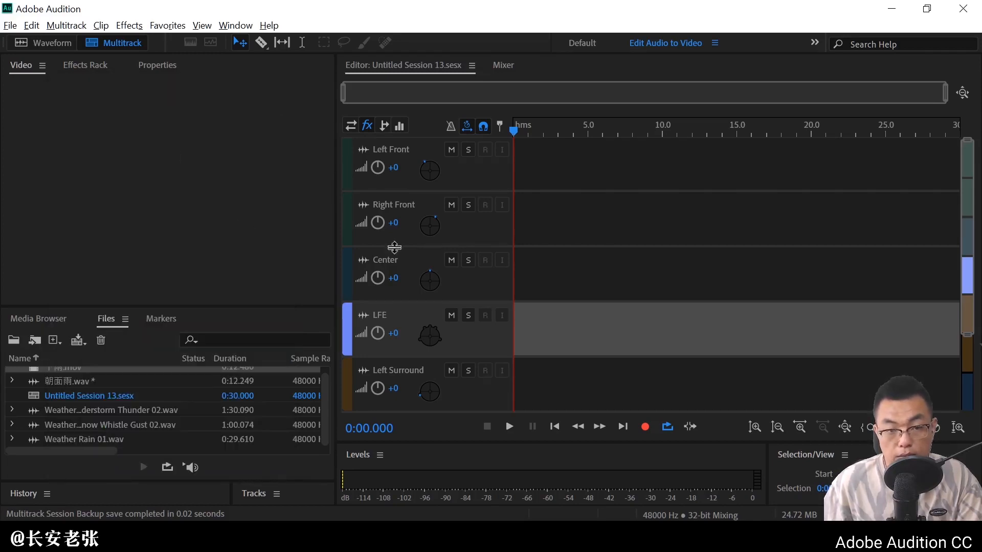
{"action": "double_click", "coordinate": [421, 274]}
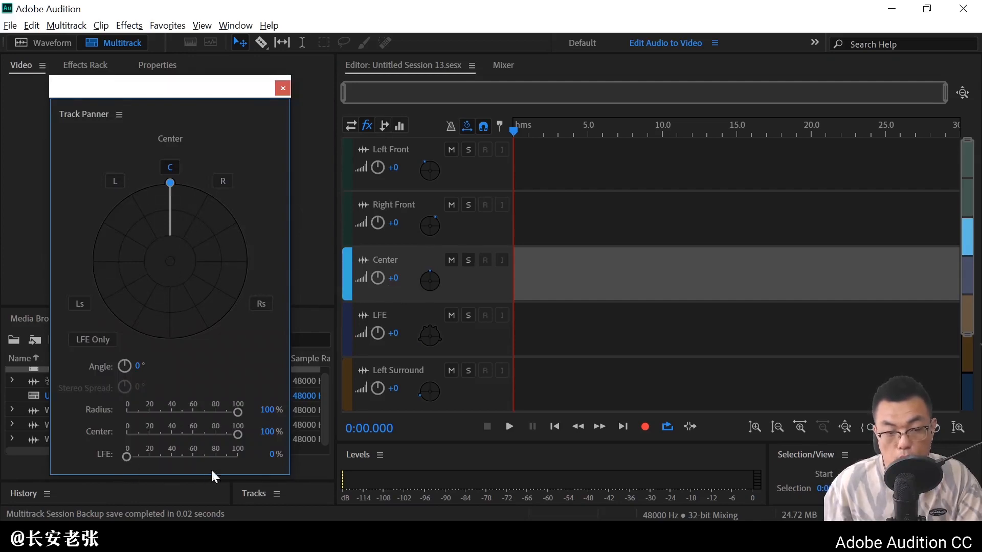
{"action": "left_click", "coordinate": [283, 88]}
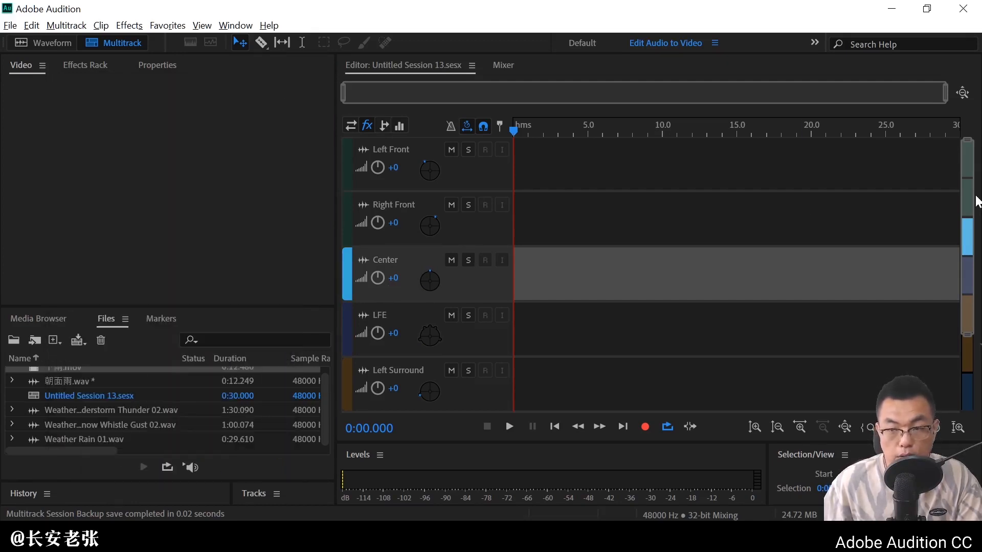
{"action": "left_click_drag", "start_coordinate": [966, 223], "coordinate": [978, 278]}
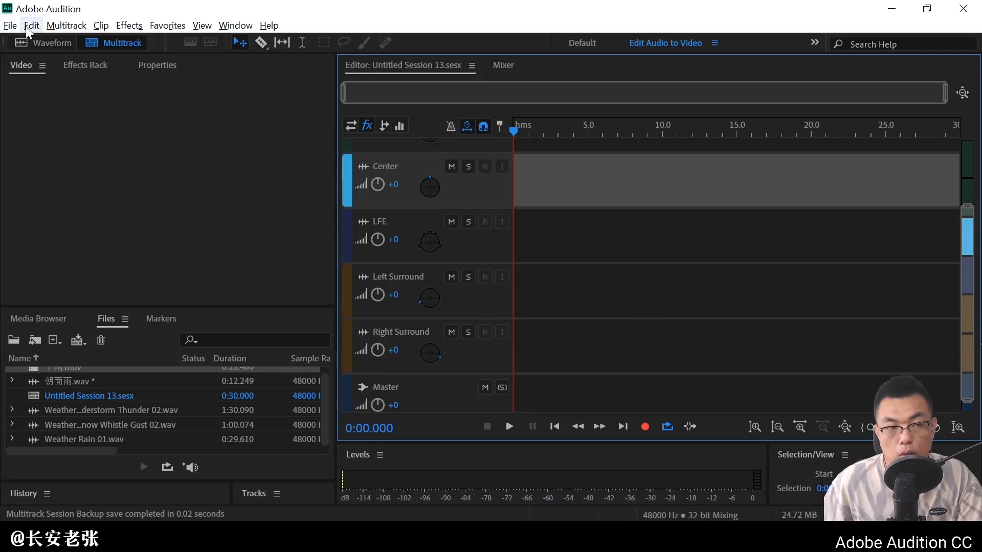
Create a multitrack session with no template, 48000 Hz, 32-bit float and a 5.1 master, keeping the default name and folder.
{"action": "left_click", "coordinate": [10, 26]}
{"action": "mouse_move", "coordinate": [30, 41]}
{"action": "left_click", "coordinate": [306, 41]}
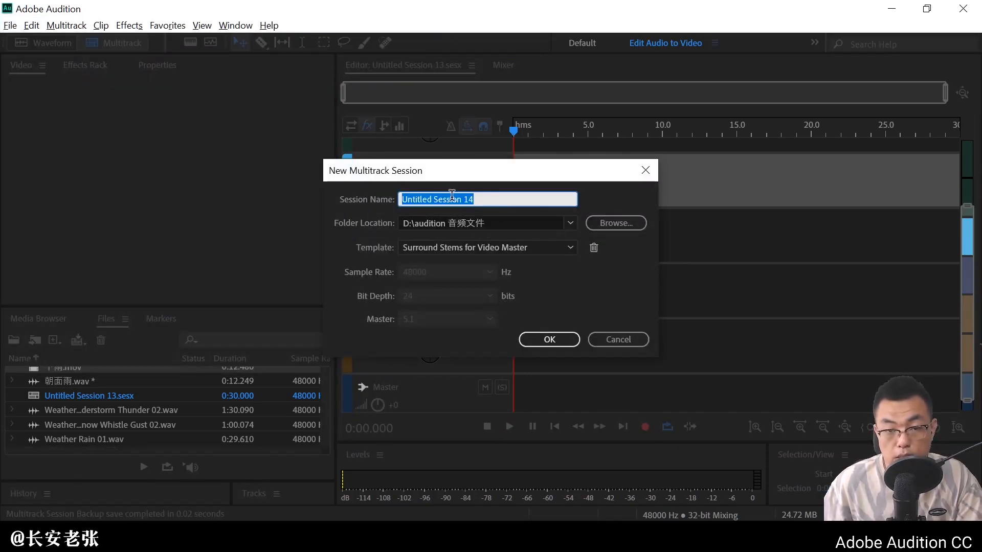
{"action": "left_click", "coordinate": [488, 244]}
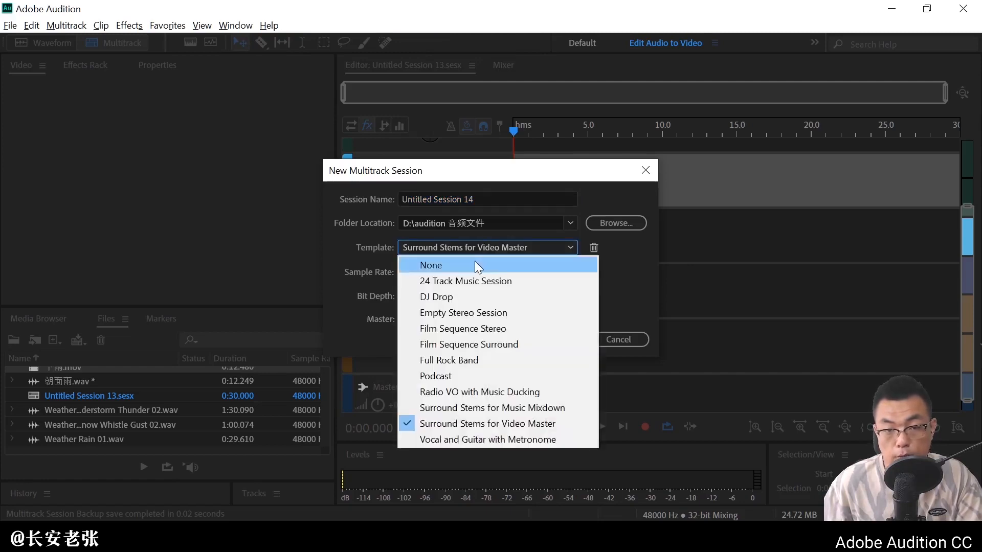
{"action": "left_click", "coordinate": [474, 261]}
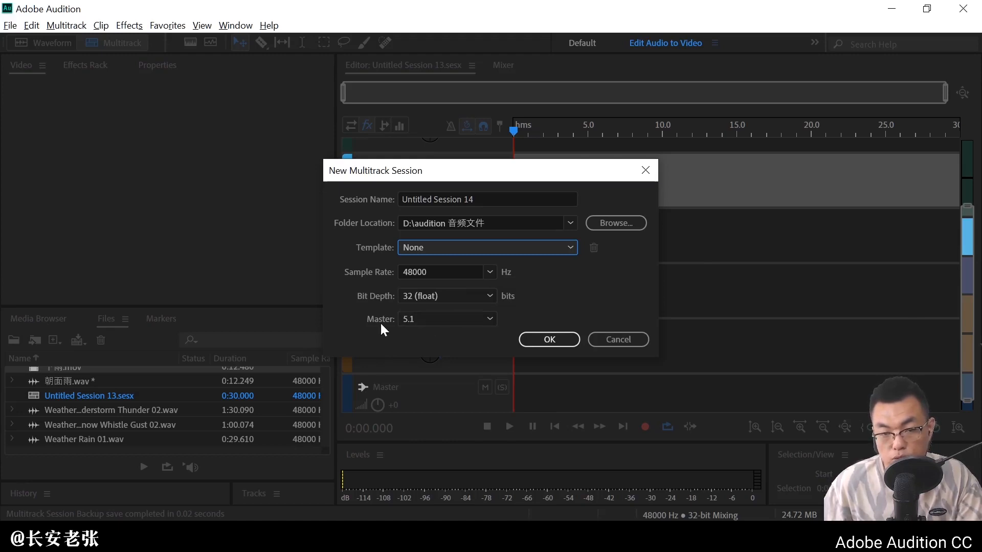
{"action": "left_click", "coordinate": [421, 319]}
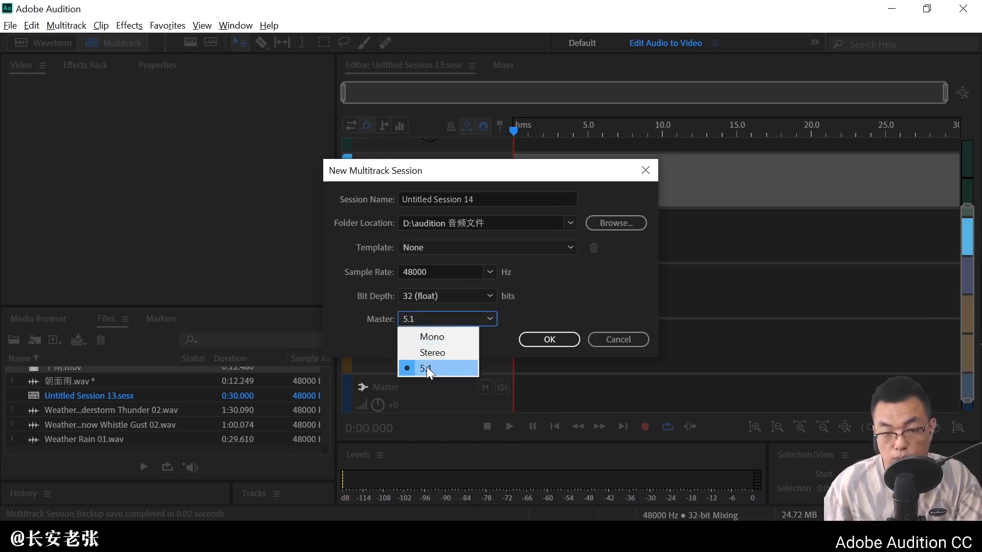
{"action": "left_click", "coordinate": [426, 367]}
{"action": "left_click", "coordinate": [431, 317]}
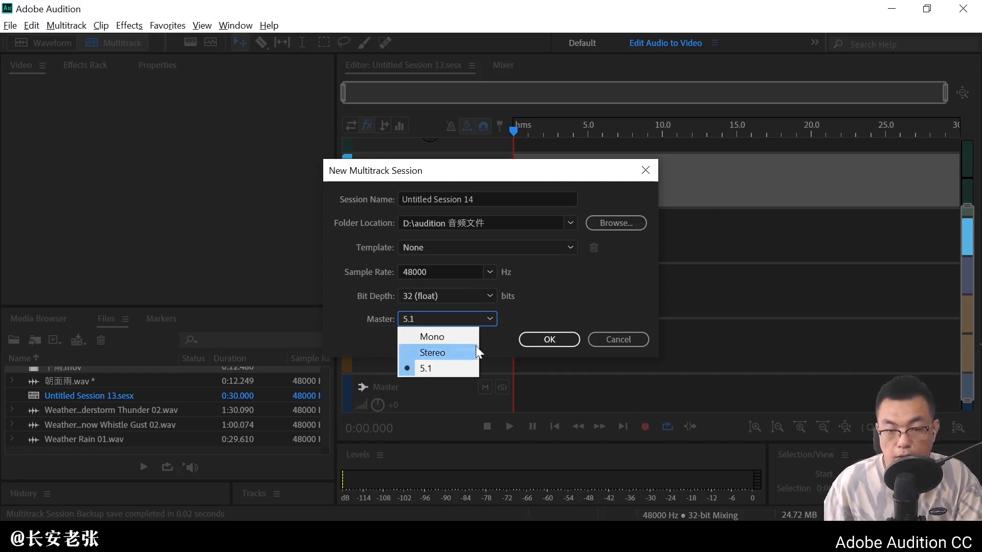
{"action": "left_click", "coordinate": [467, 363]}
{"action": "left_click", "coordinate": [560, 337]}
Open 朝面雨.wav and 下雨.mov from the file list in turn to check their content.
{"action": "left_click_drag", "start_coordinate": [335, 193], "coordinate": [283, 194]}
{"action": "scroll", "coordinate": [66, 378], "scroll_direction": "up", "scroll_amount": 1}
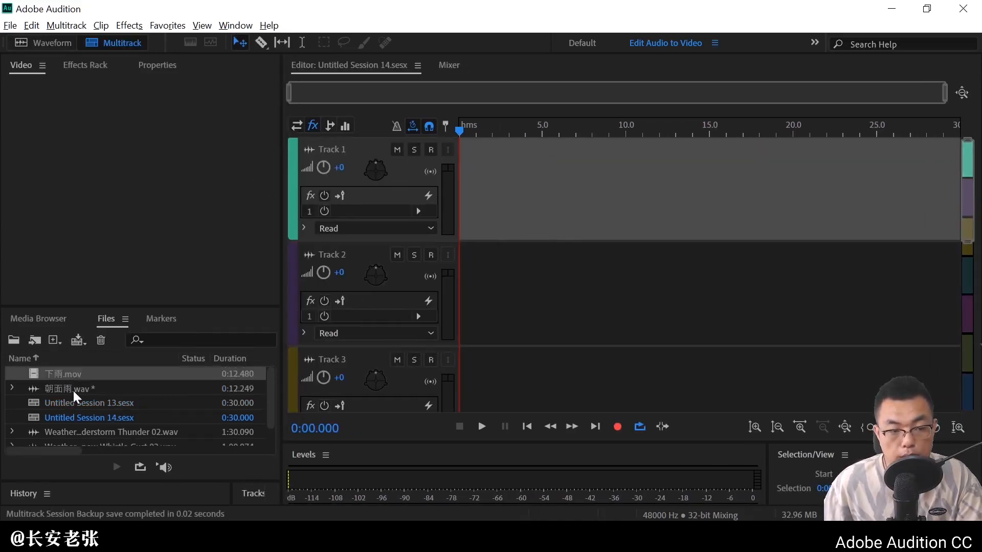
{"action": "double_click", "coordinate": [73, 389]}
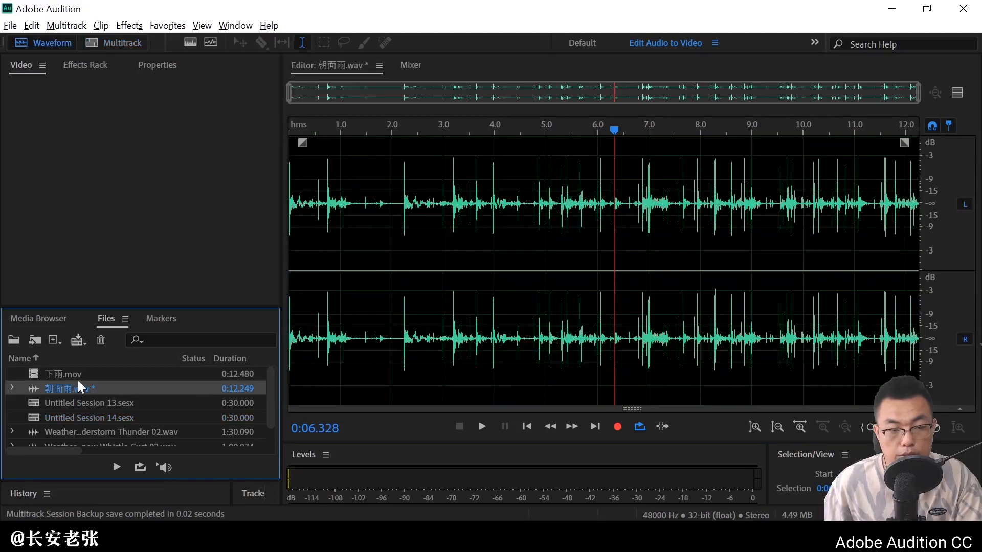
{"action": "key", "text": "ctrl+o"}
{"action": "left_click", "coordinate": [513, 379]}
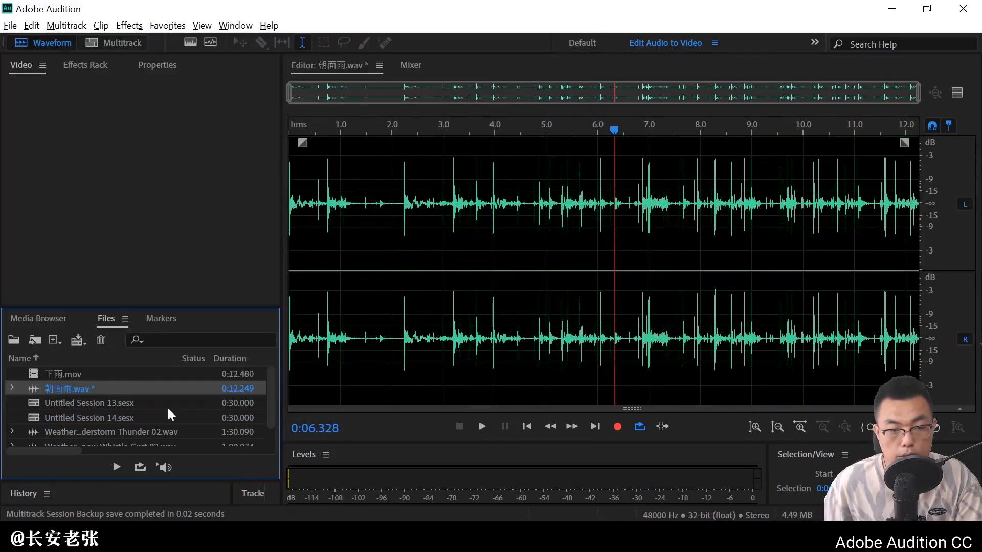
{"action": "double_click", "coordinate": [83, 378]}
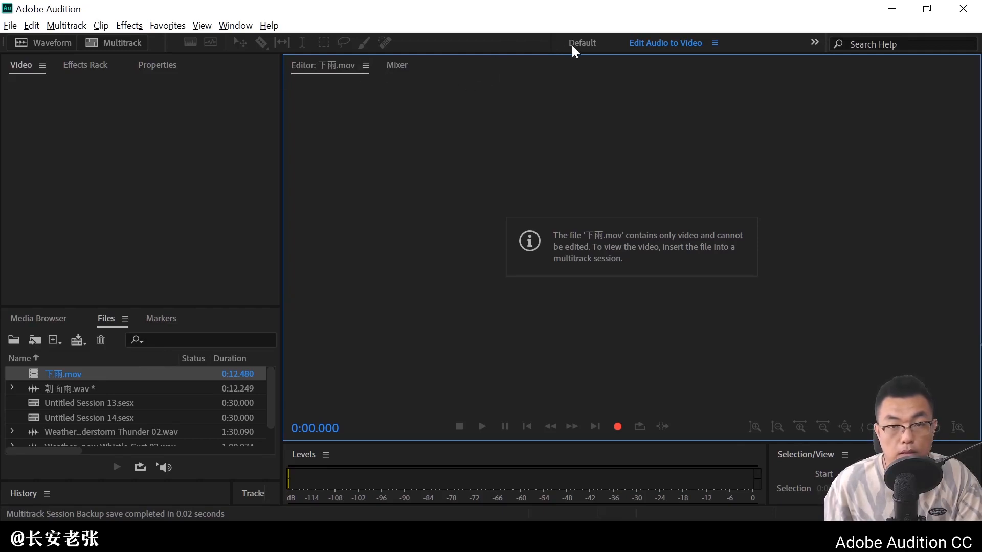
Reopen Untitled Session 14, insert 下雨.mov at the start of the timeline, and preview it in an enlarged video view.
{"action": "double_click", "coordinate": [126, 405]}
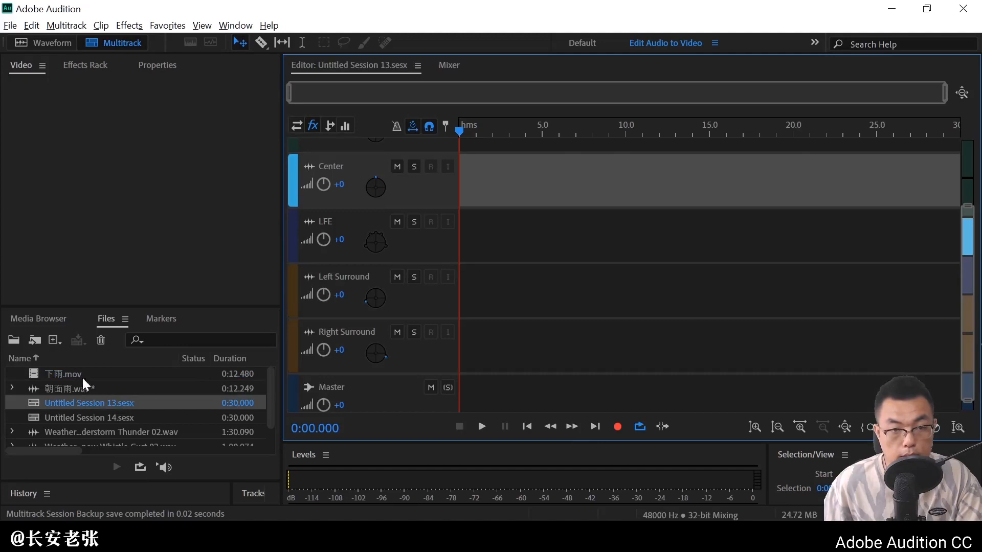
{"action": "double_click", "coordinate": [95, 416]}
{"action": "left_click_drag", "start_coordinate": [69, 375], "coordinate": [491, 165]}
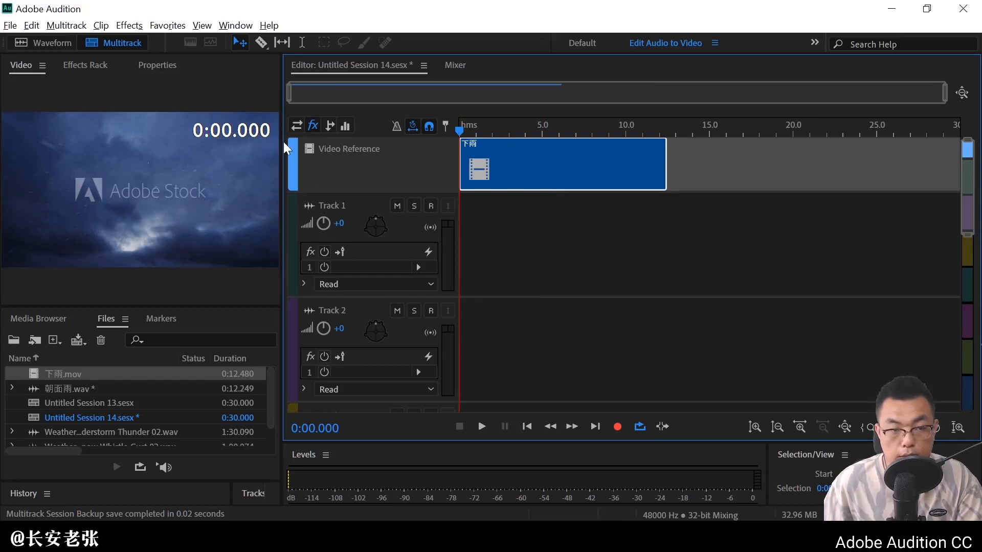
{"action": "left_click_drag", "start_coordinate": [283, 142], "coordinate": [377, 142]}
{"action": "key", "text": "space"}
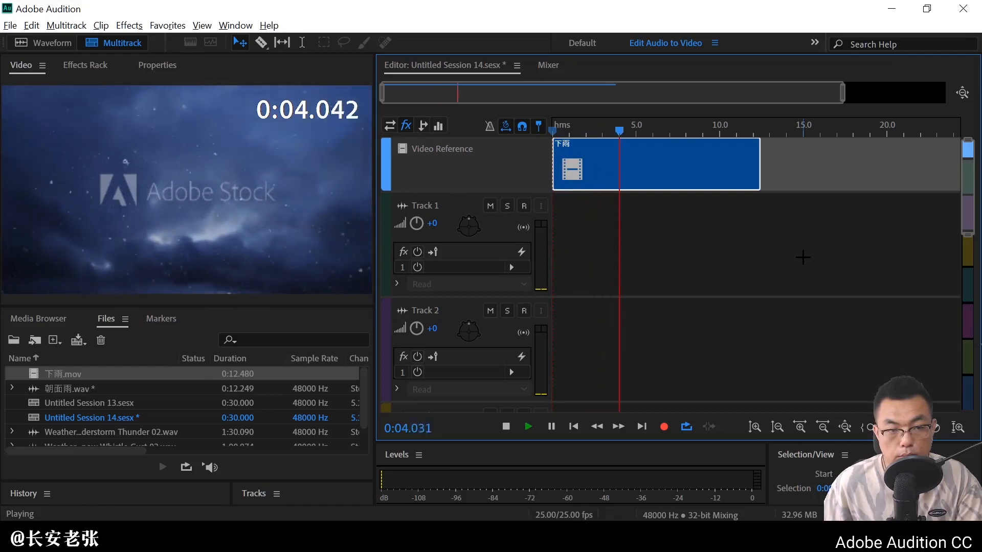
{"action": "key", "text": "space"}
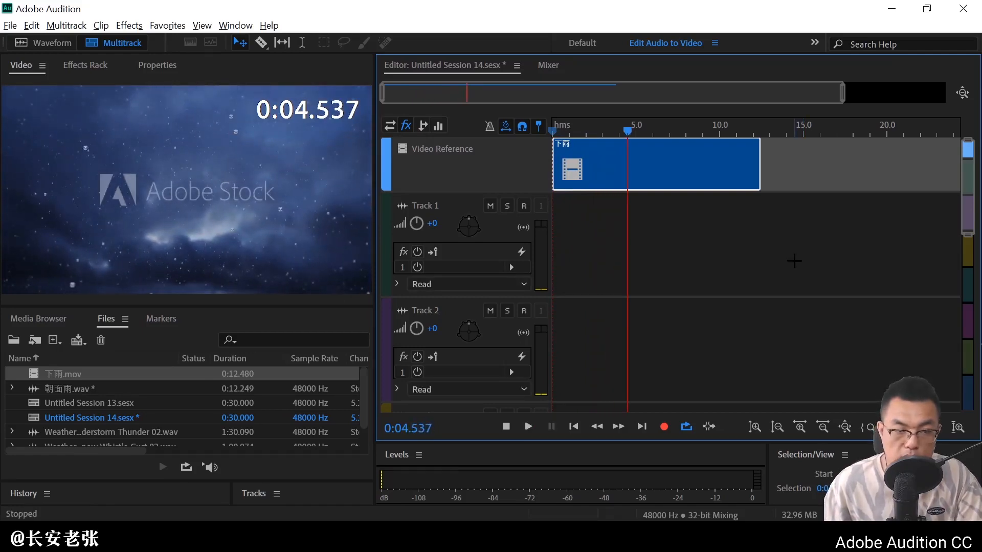
Place Weather Rain 01.wav at the start of Track 1 and play it with the video from about 0:02.
{"action": "left_click_drag", "start_coordinate": [202, 306], "coordinate": [199, 236]}
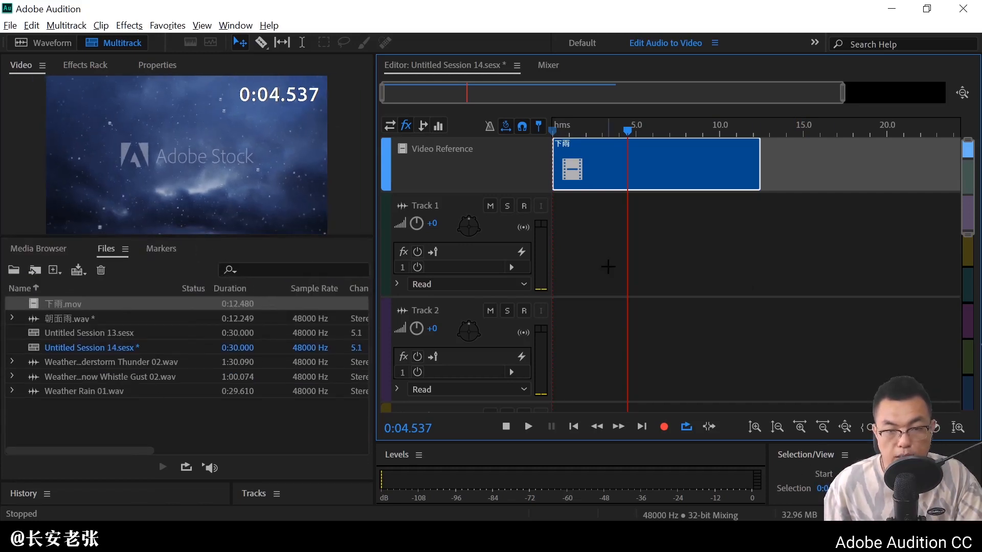
{"action": "left_click_drag", "start_coordinate": [89, 398], "coordinate": [587, 134]}
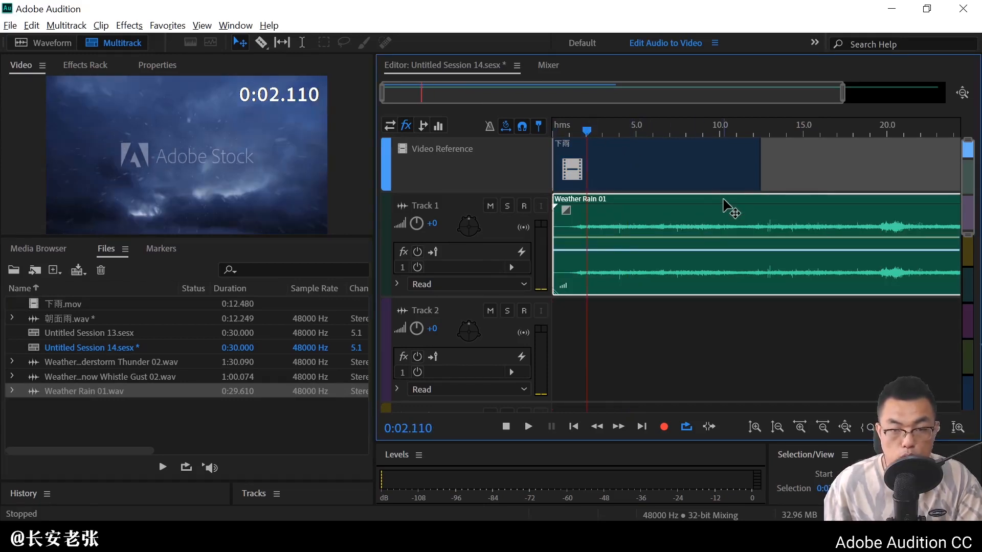
{"action": "key", "text": "space"}
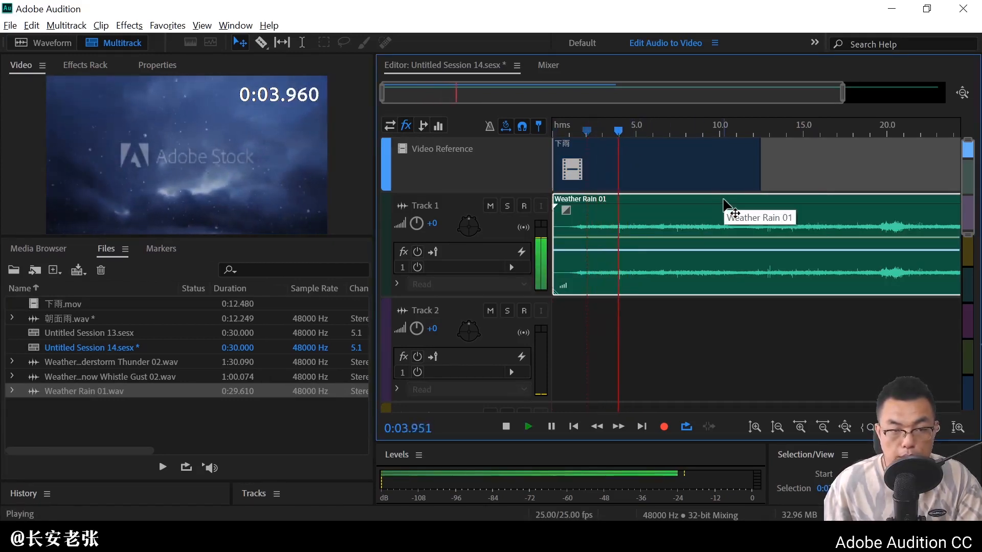
{"action": "key", "text": "space"}
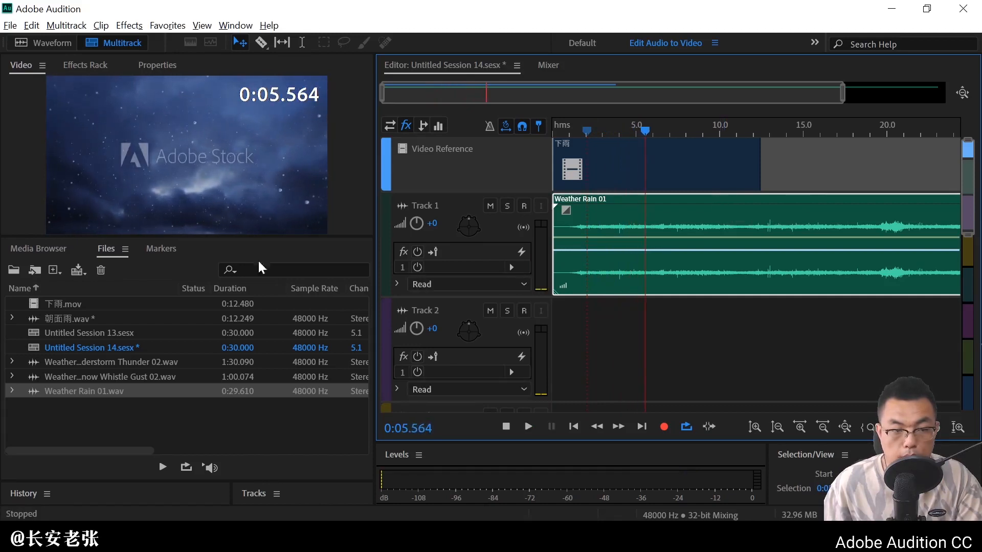
Place the Wind Blizzard Snow Whistle Gust 02 clip at the start of Track 2 and play it soloed from the beginning.
{"action": "left_click_drag", "start_coordinate": [108, 381], "coordinate": [562, 348]}
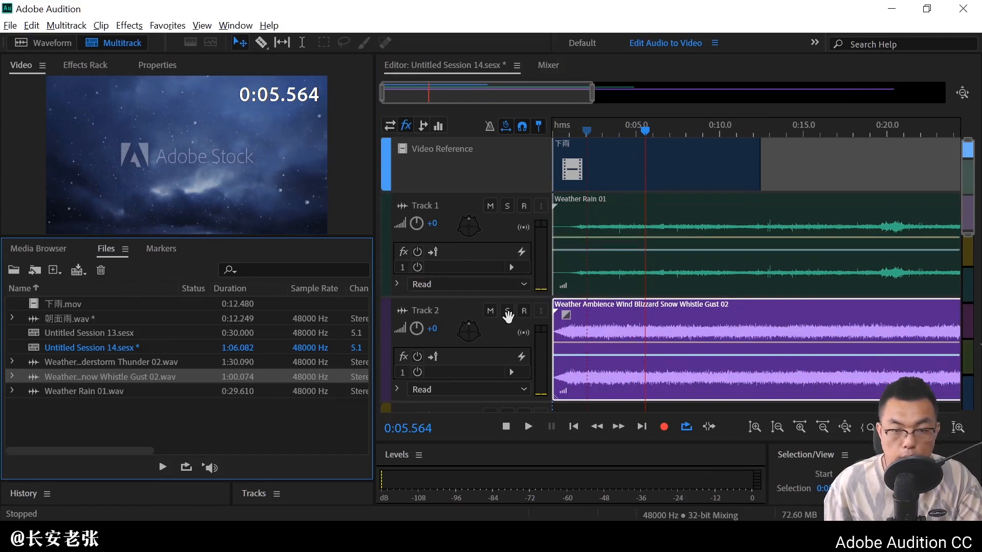
{"action": "left_click", "coordinate": [507, 311]}
{"action": "left_click", "coordinate": [556, 132]}
{"action": "key", "text": "space"}
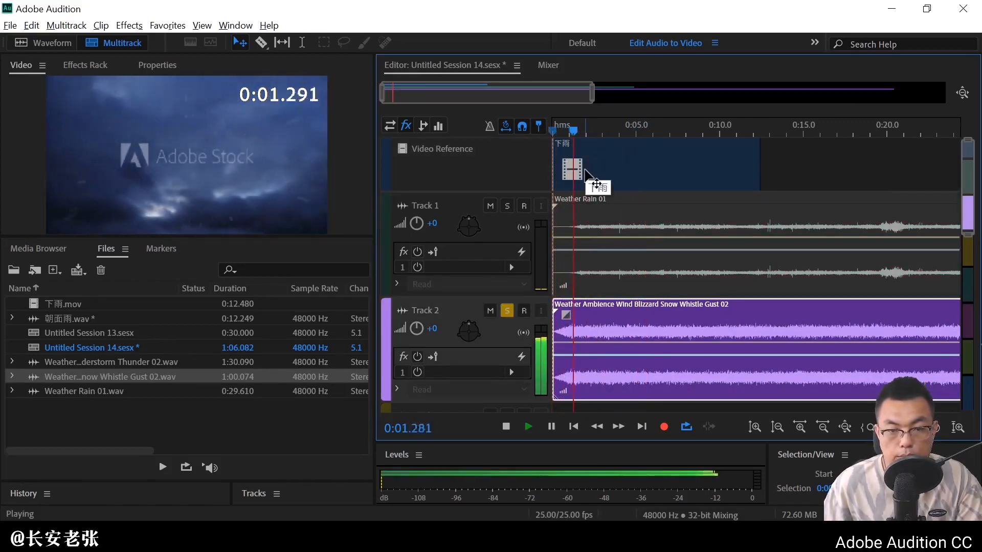
{"action": "key", "text": "space"}
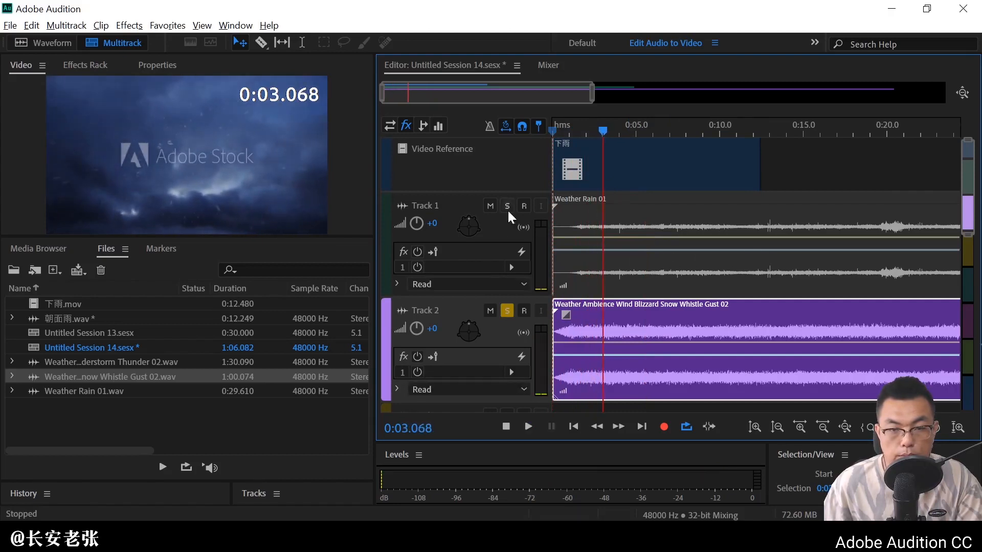
Place the Heavy Rain Thunderstorm Thunder 02 clip at the start of Track 3 and play only that track soloed.
{"action": "scroll", "coordinate": [511, 217], "scroll_direction": "down", "scroll_amount": 4}
{"action": "left_click_drag", "start_coordinate": [84, 363], "coordinate": [558, 285]}
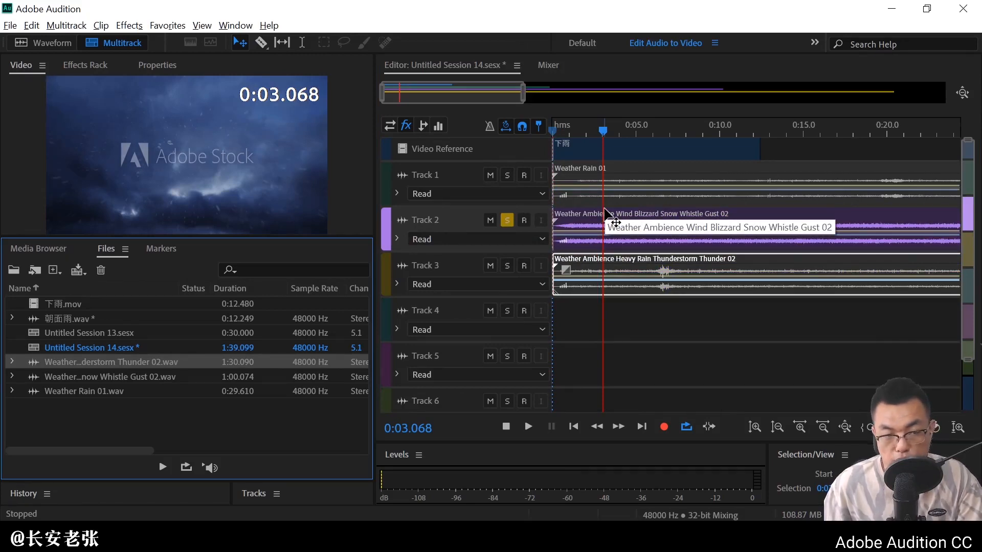
{"action": "left_click", "coordinate": [507, 266]}
{"action": "left_click", "coordinate": [507, 220]}
{"action": "key", "text": "space"}
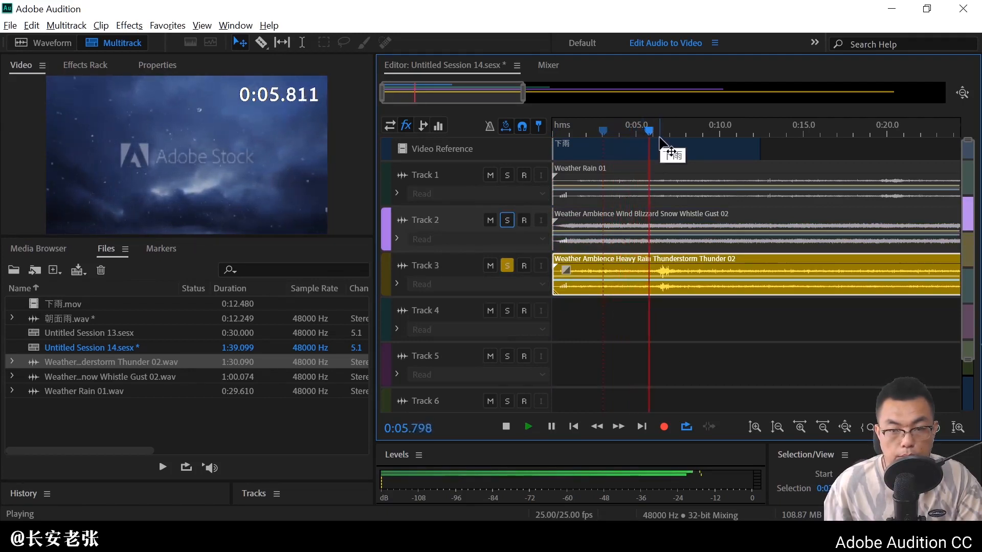
{"action": "key", "text": "space"}
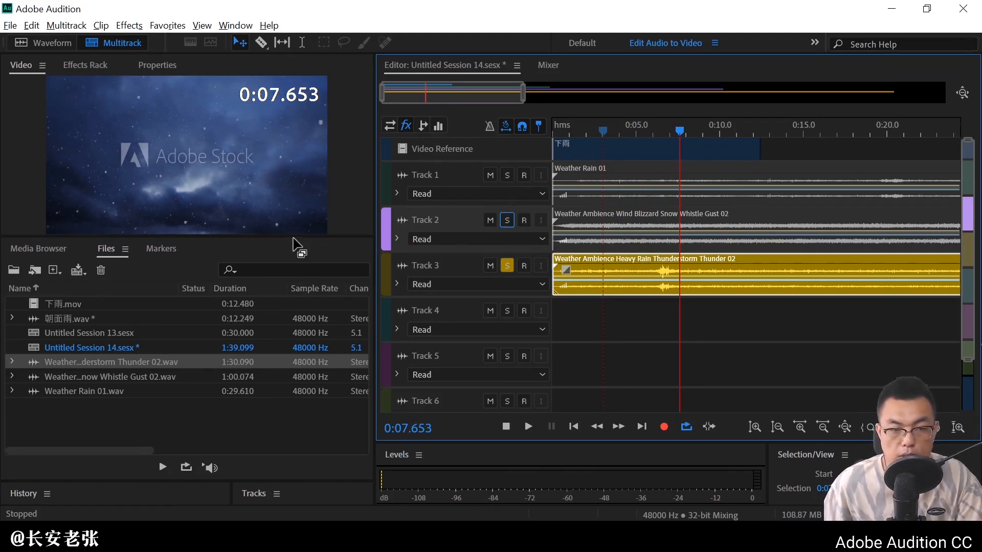
Enlarge the video preview and clear the solo on all tracks so all three ambience clips are audible.
{"action": "left_click_drag", "start_coordinate": [295, 237], "coordinate": [295, 288]}
{"action": "left_click", "coordinate": [507, 175]}
{"action": "left_click", "coordinate": [505, 221]}
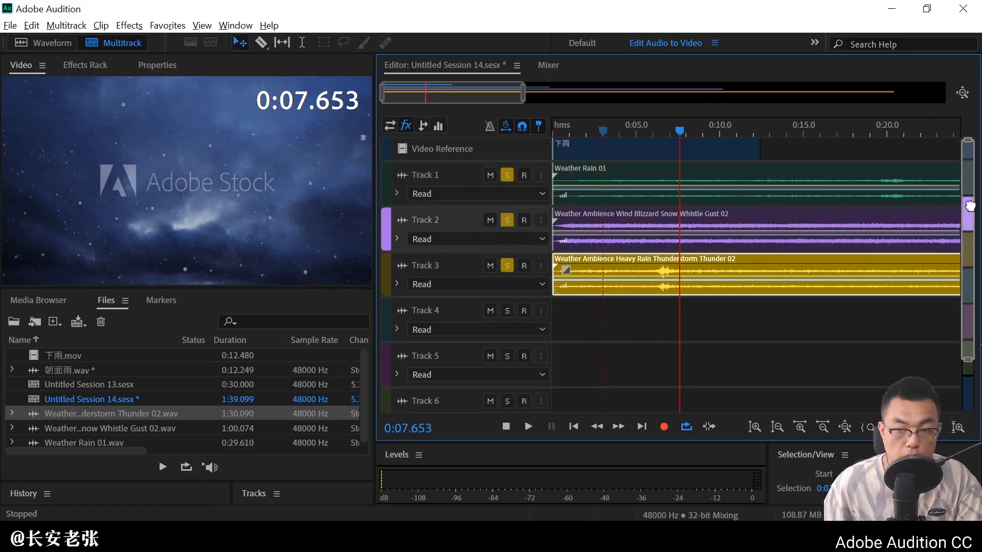
{"action": "left_click", "coordinate": [511, 175], "text": "ctrl"}
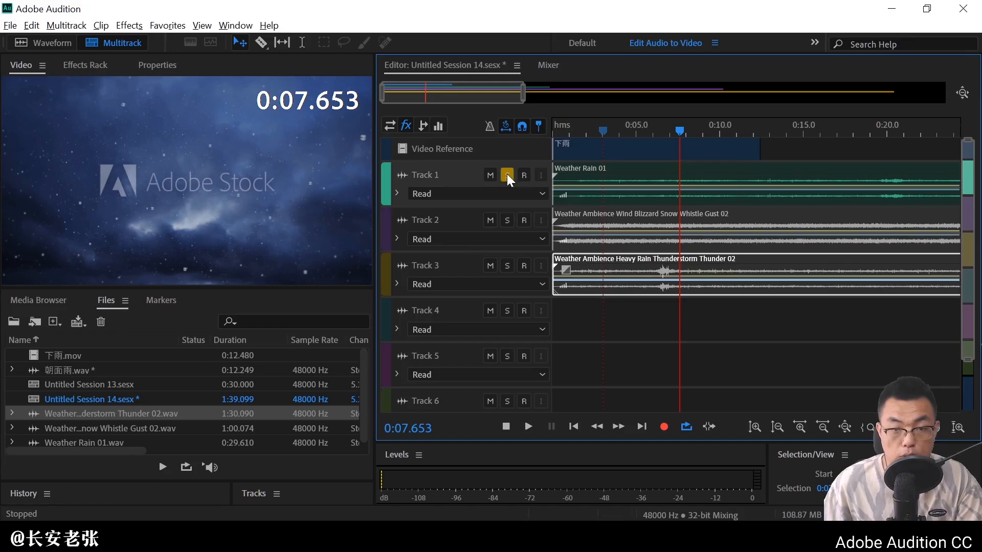
{"action": "left_click", "coordinate": [508, 176]}
Play the combined rain, wind and thunder tracks from the start and again from about 0:02 to judge them against the video.
{"action": "left_click_drag", "start_coordinate": [677, 134], "coordinate": [401, 129]}
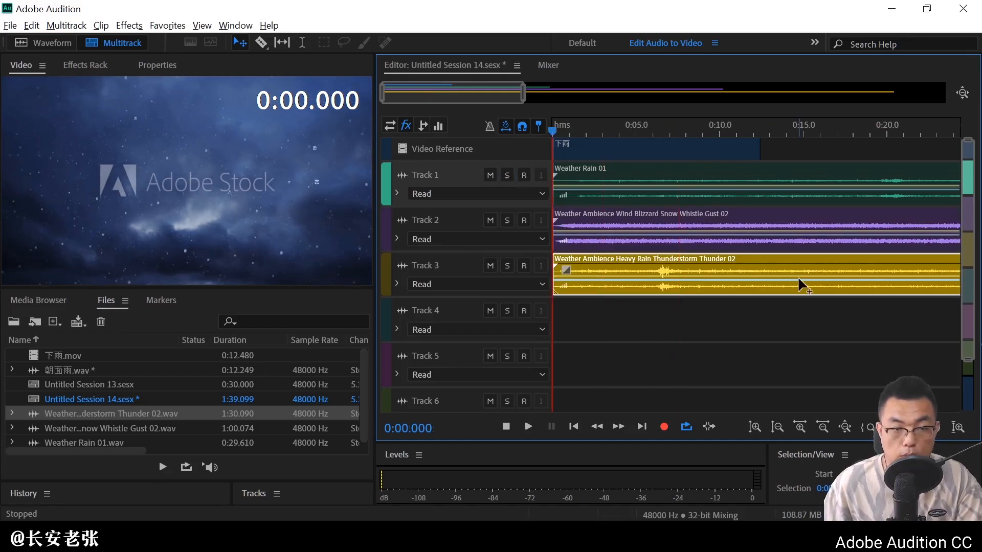
{"action": "key", "text": "space"}
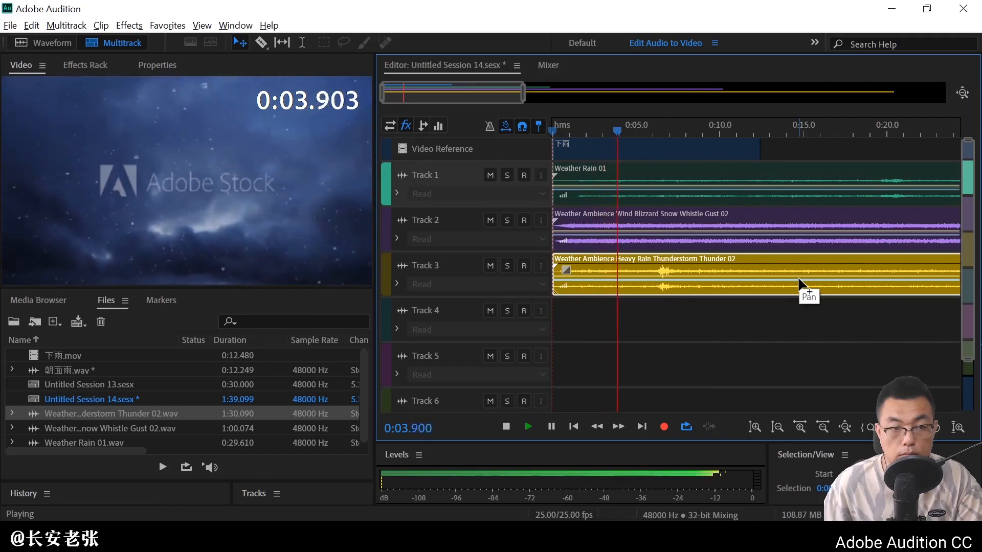
{"action": "key", "text": "space"}
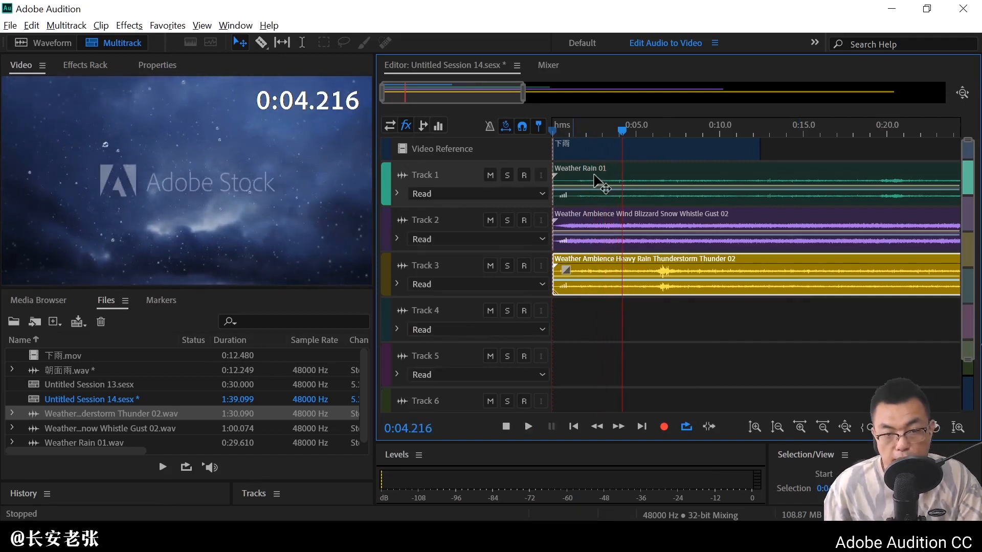
{"action": "left_click_drag", "start_coordinate": [622, 132], "coordinate": [587, 131]}
{"action": "key", "text": "space"}
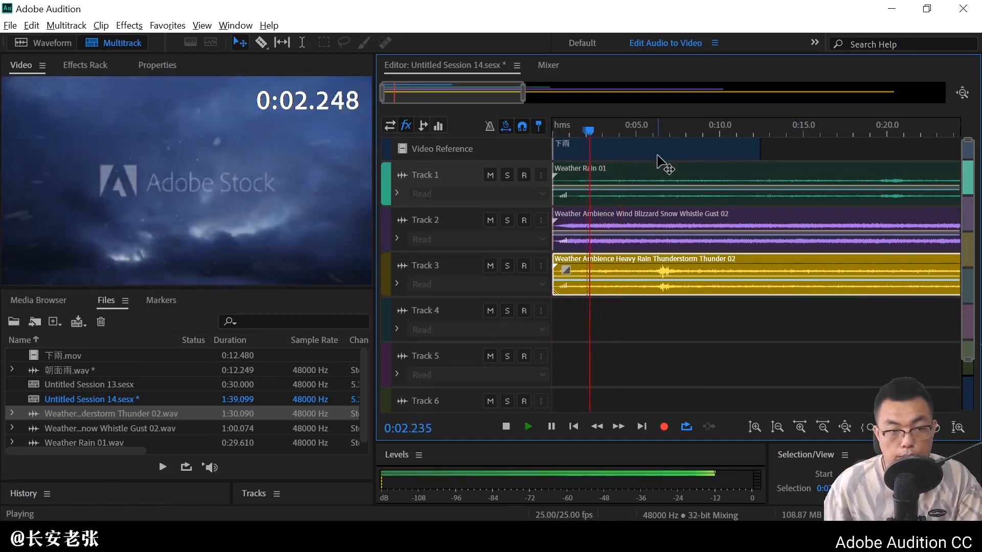
{"action": "key", "text": "space"}
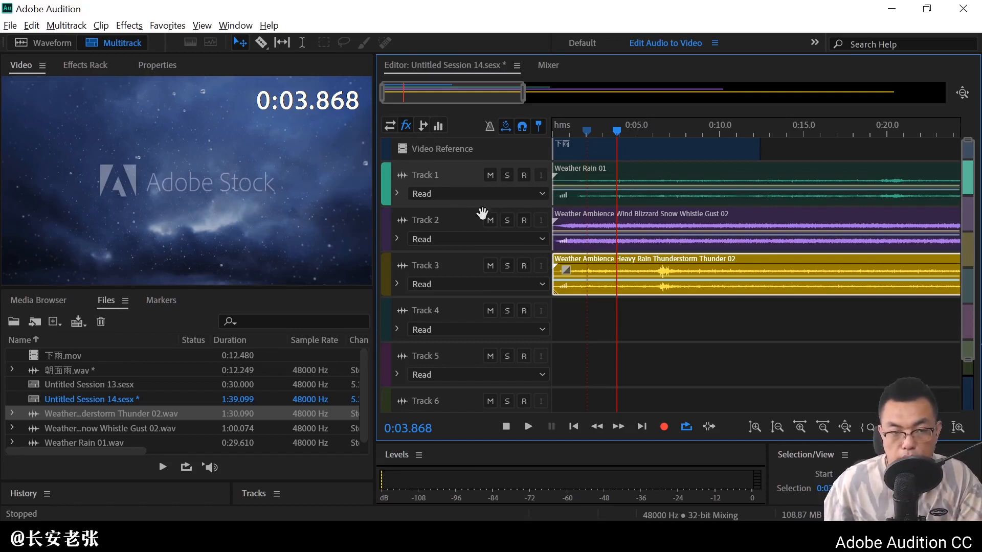
{"action": "key", "text": "space"}
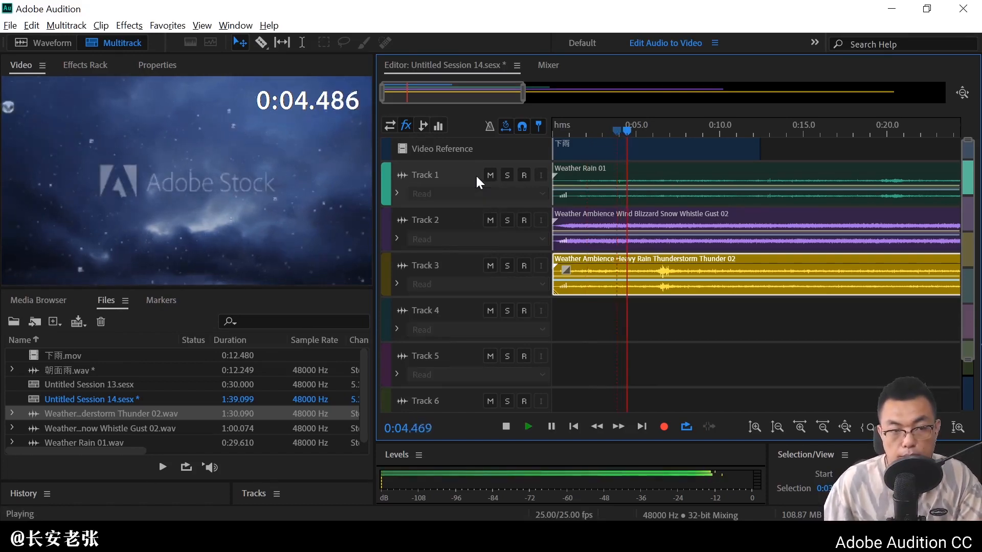
{"action": "key", "text": "space"}
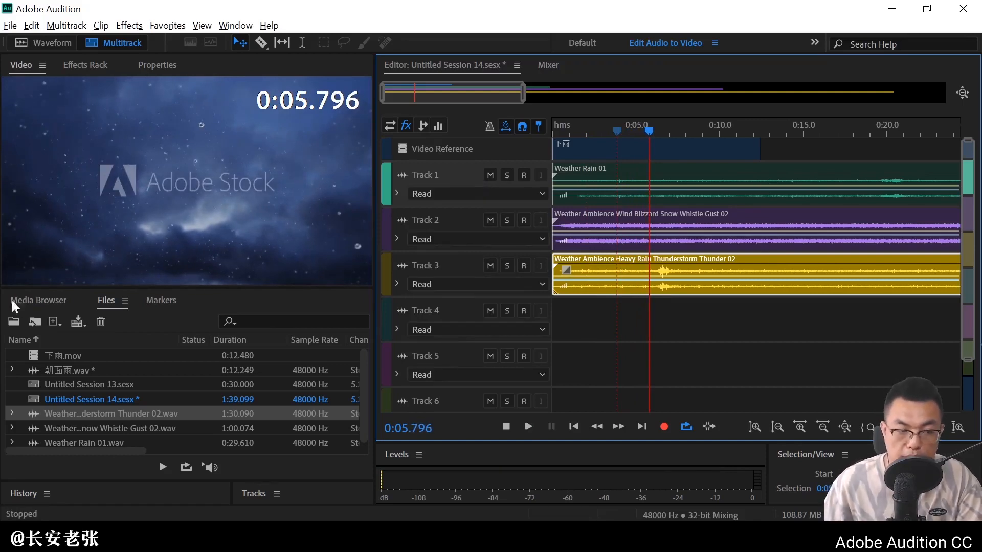
Place 朝面雨.wav on Track 4 starting just before 0:04, play it with the mix from about 0:02, and solo that track.
{"action": "left_click_drag", "start_coordinate": [106, 371], "coordinate": [617, 333]}
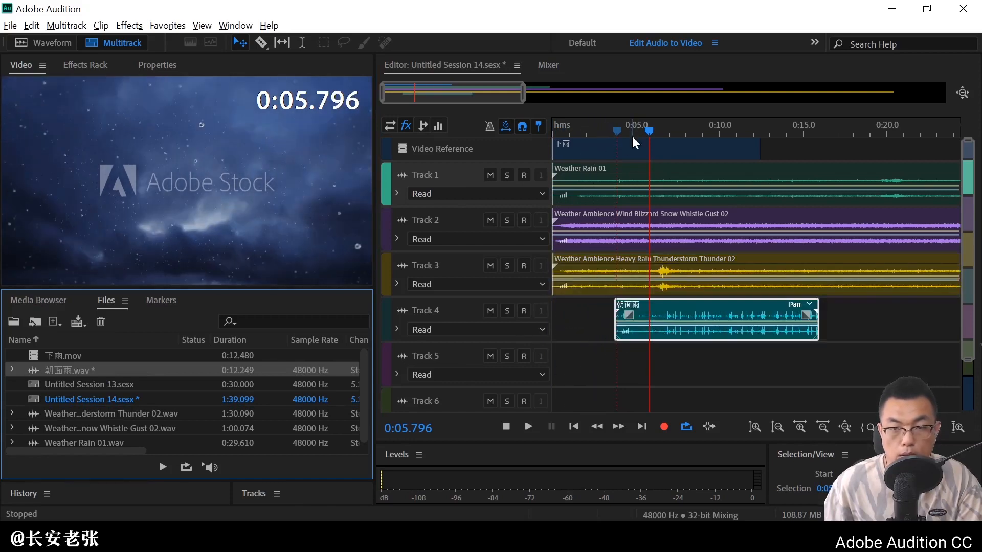
{"action": "left_click_drag", "start_coordinate": [648, 132], "coordinate": [592, 128]}
{"action": "key", "text": "space"}
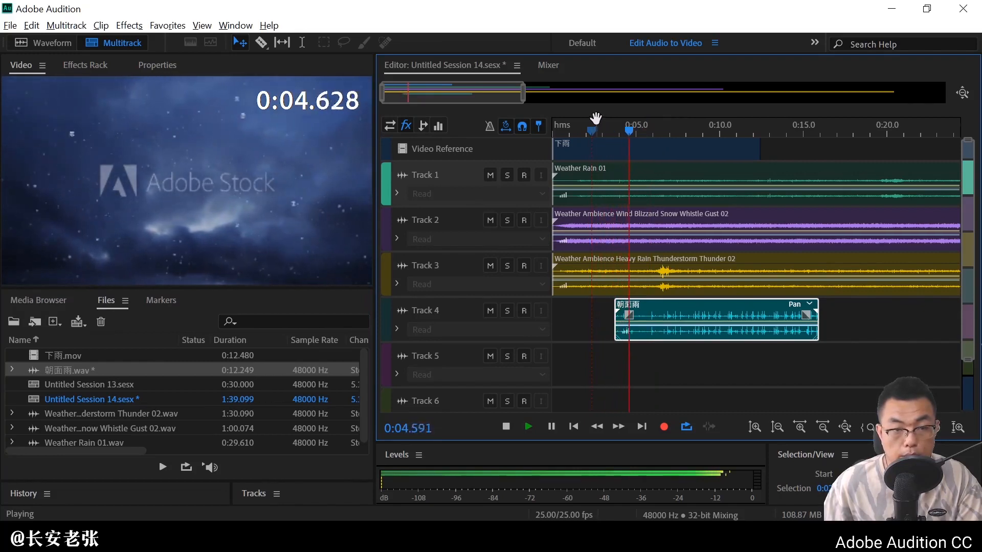
{"action": "key", "text": "space"}
{"action": "left_click", "coordinate": [507, 311]}
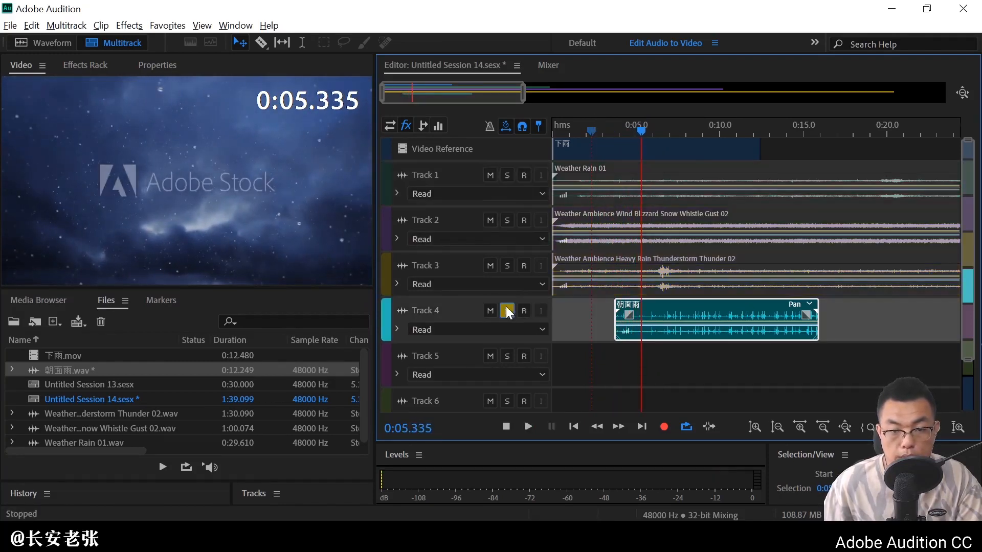
Play the soloed Track 4 from about 0:02 to check the 朝面雨 clip's timing against the video.
{"action": "left_click_drag", "start_coordinate": [646, 134], "coordinate": [590, 132]}
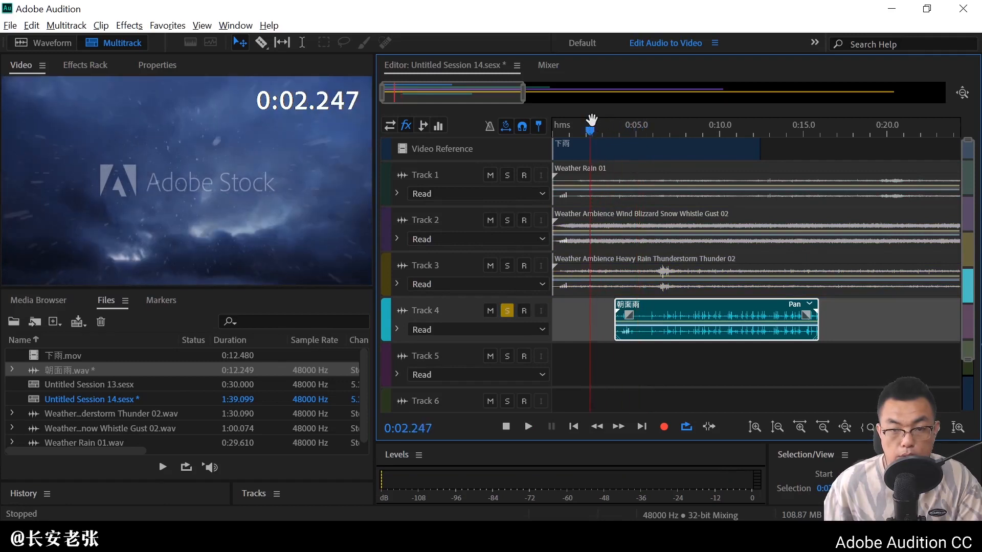
{"action": "key", "text": "space"}
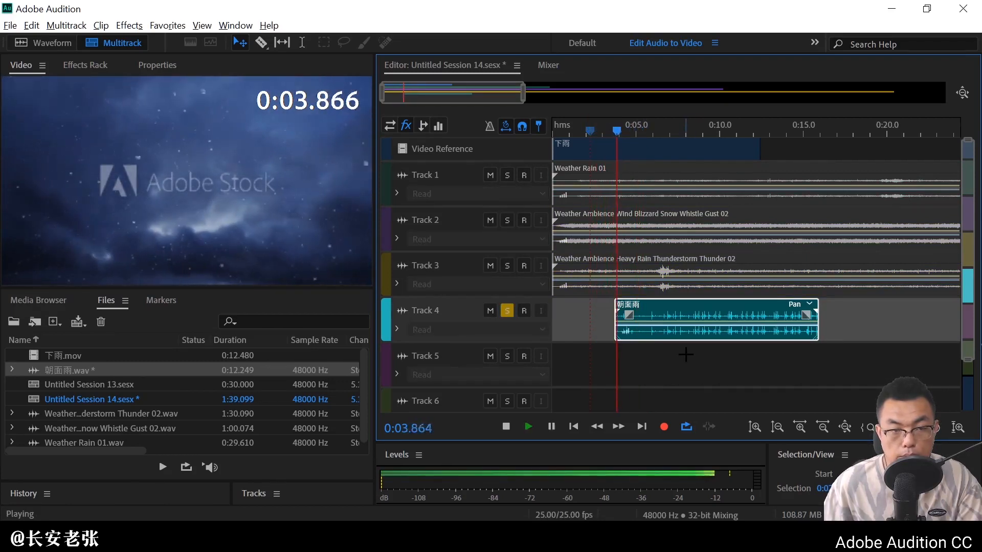
{"action": "key", "text": "space"}
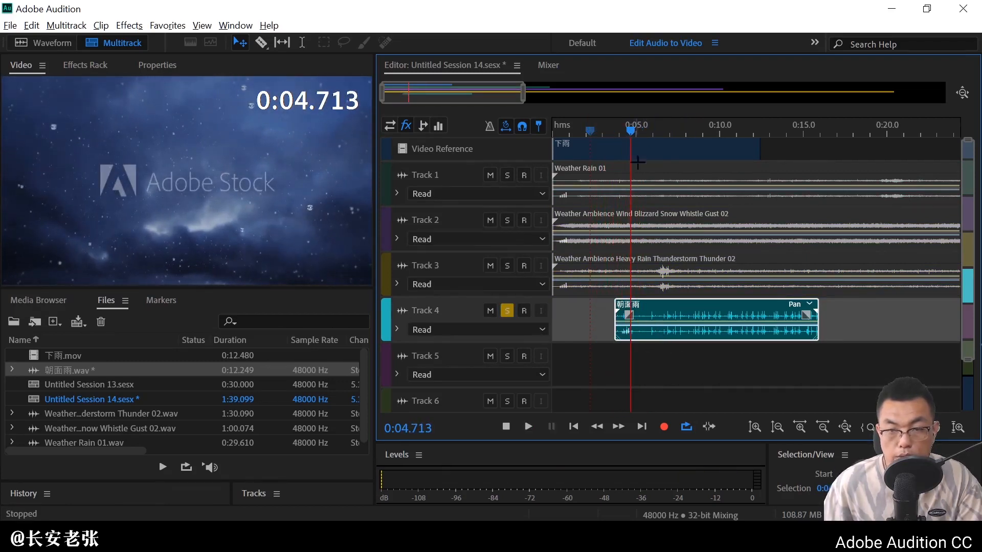
Try starting the 朝面雨 clip on Track 4 at 0:03.073 and play it briefly against the video.
{"action": "left_click_drag", "start_coordinate": [628, 133], "coordinate": [605, 131]}
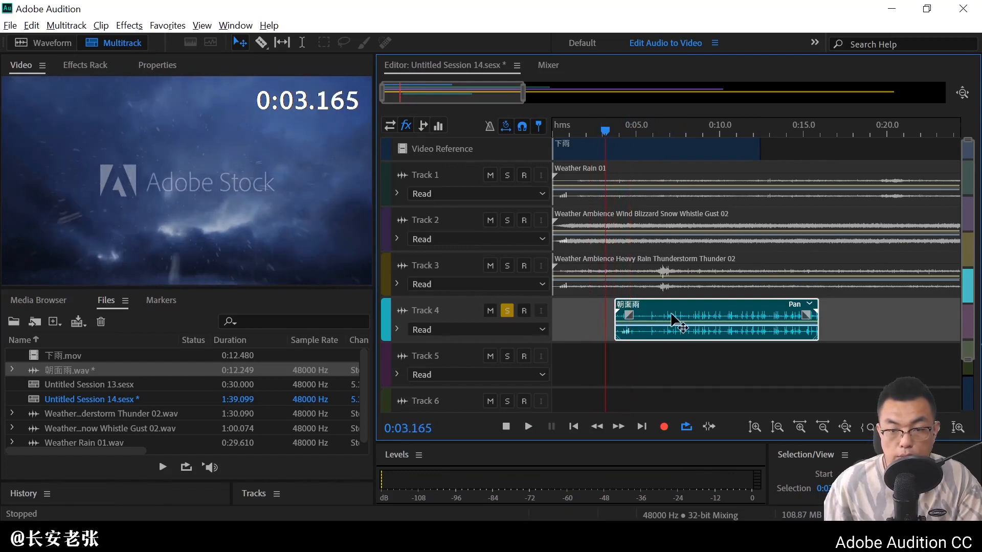
{"action": "key", "text": "Left"}
{"action": "key", "text": "Left"}
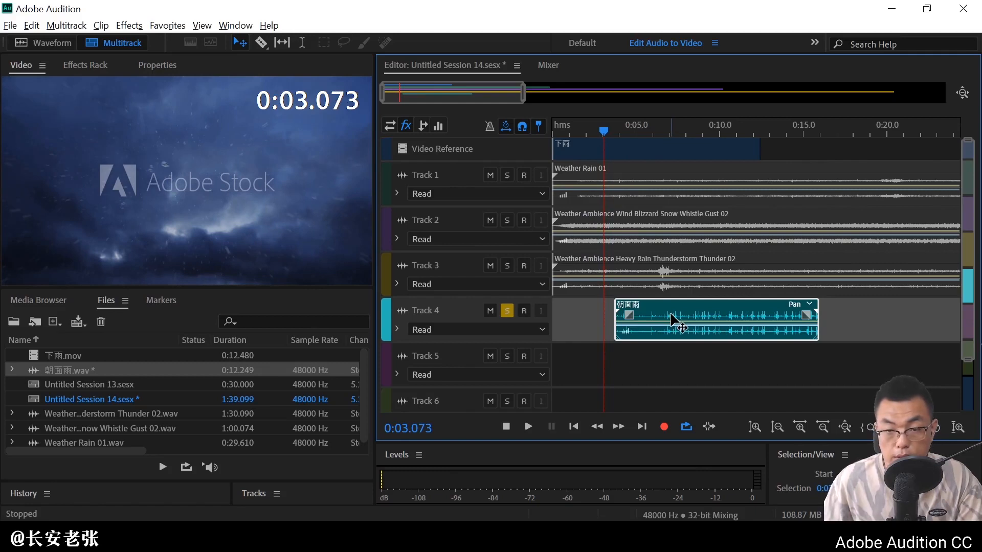
{"action": "left_click_drag", "start_coordinate": [669, 320], "coordinate": [661, 318]}
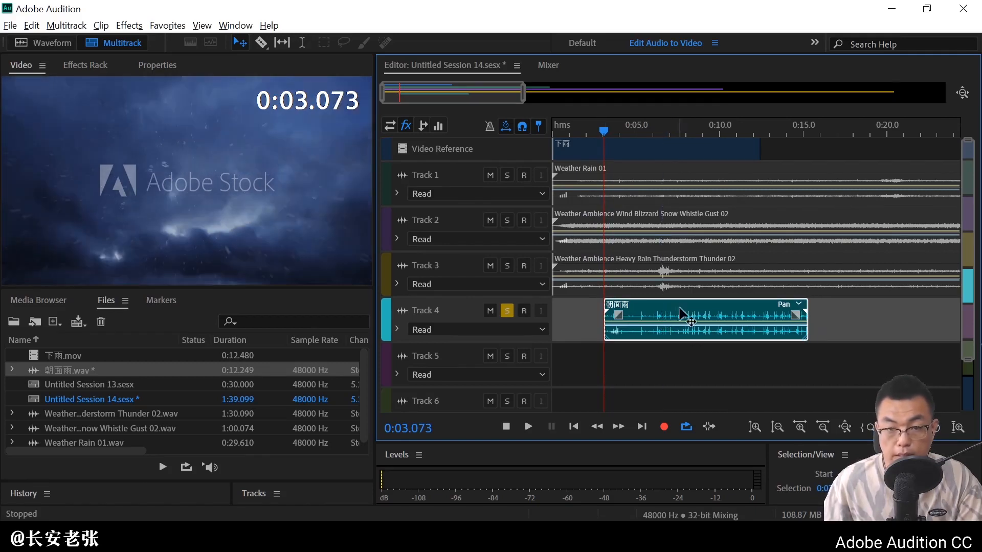
{"action": "key", "text": "space"}
{"action": "key", "text": "space"}
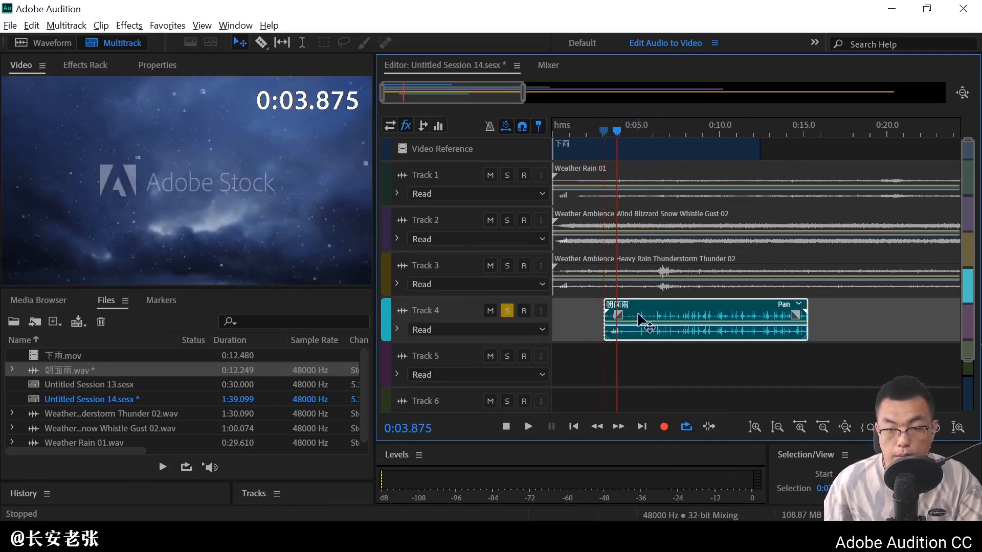
Shift the 朝面雨 clip on Track 4 to start at about 0:03.4 and play it from just before 0:03.
{"action": "left_click_drag", "start_coordinate": [639, 320], "coordinate": [646, 319]}
{"action": "left_click", "coordinate": [597, 131]}
{"action": "key", "text": "space"}
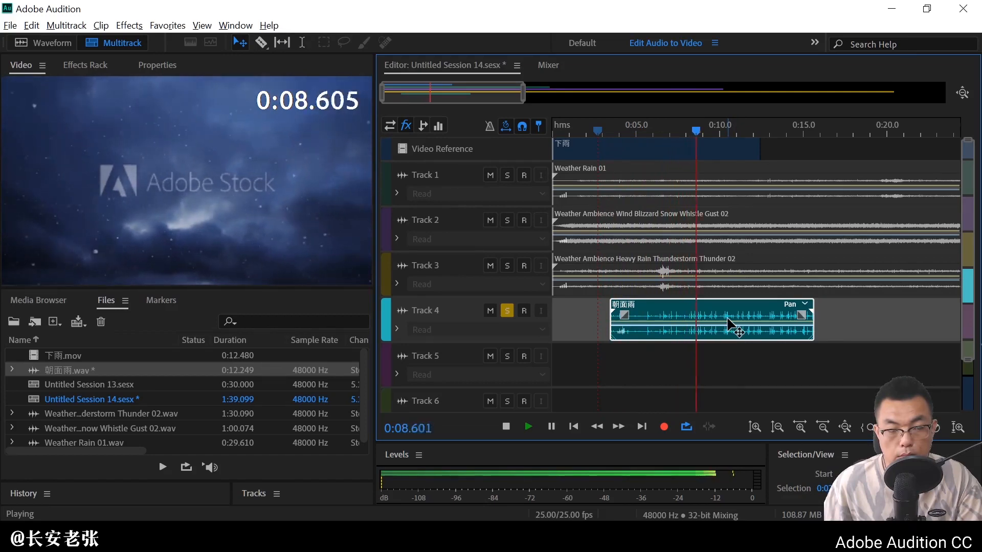
{"action": "key", "text": "space"}
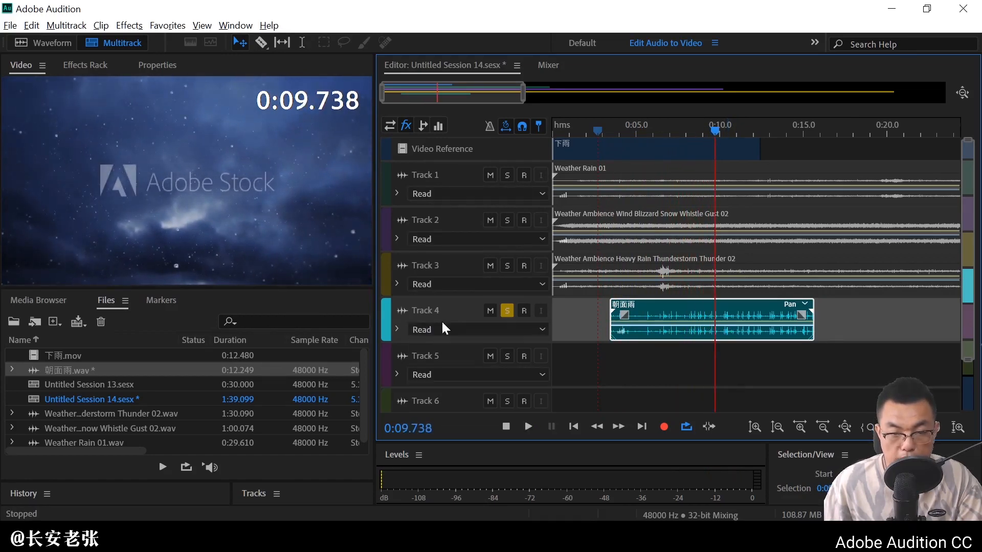
Make the tracks taller, raise Track 4's volume to +3.9 dB, and play it from about 0:02.
{"action": "scroll", "coordinate": [446, 321], "scroll_direction": "up", "scroll_amount": 3}
{"action": "left_click_drag", "start_coordinate": [449, 314], "coordinate": [452, 314]}
{"action": "left_click_drag", "start_coordinate": [715, 132], "coordinate": [586, 134]}
{"action": "key", "text": "space"}
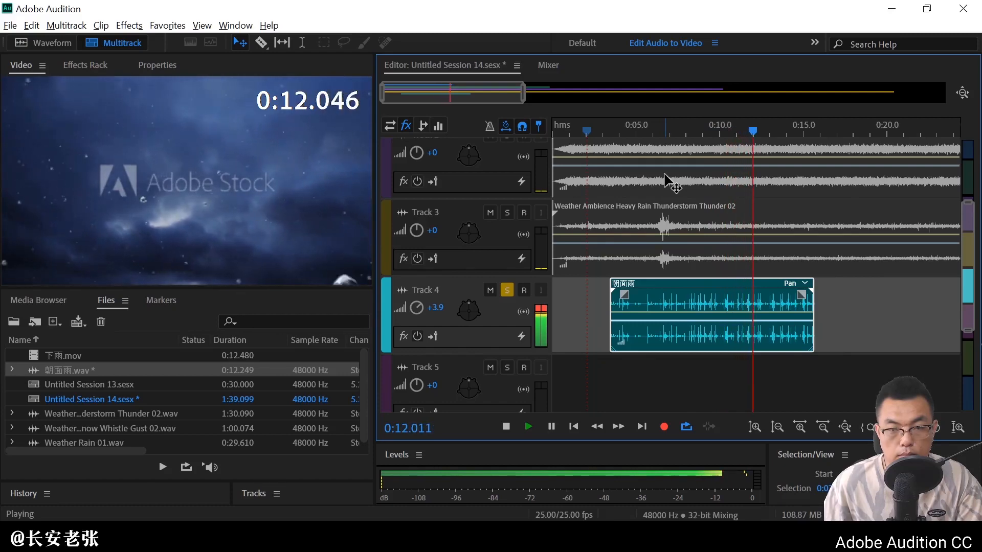
{"action": "key", "text": "space"}
Return the playhead to the start of the session and clear the solo on Track 4.
{"action": "left_click", "coordinate": [640, 136]}
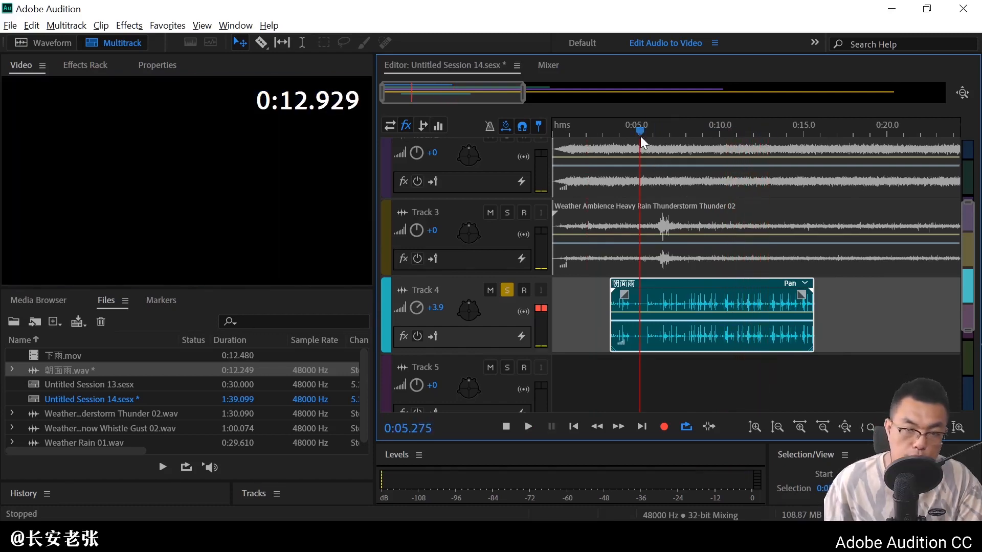
{"action": "left_click_drag", "start_coordinate": [978, 248], "coordinate": [978, 187]}
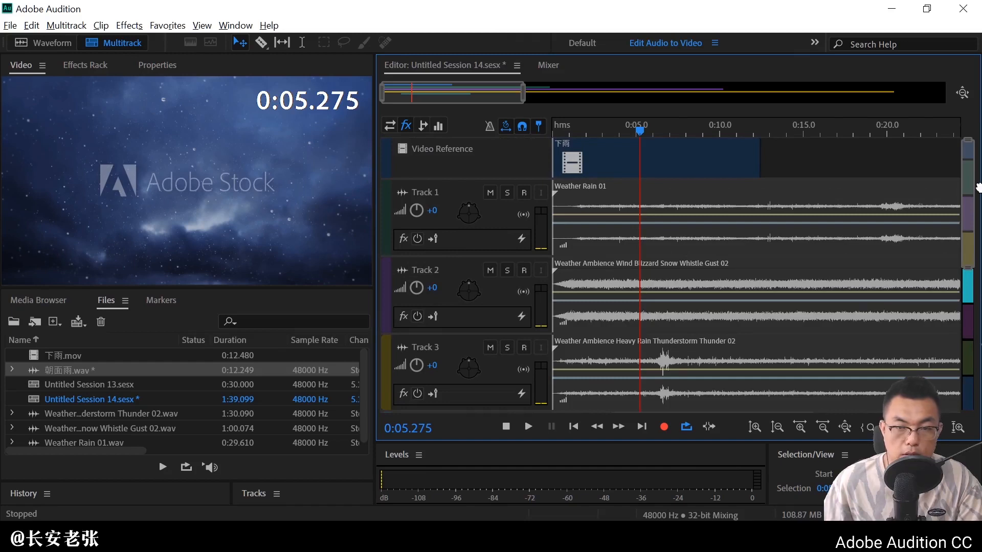
{"action": "left_click_drag", "start_coordinate": [637, 143], "coordinate": [521, 110]}
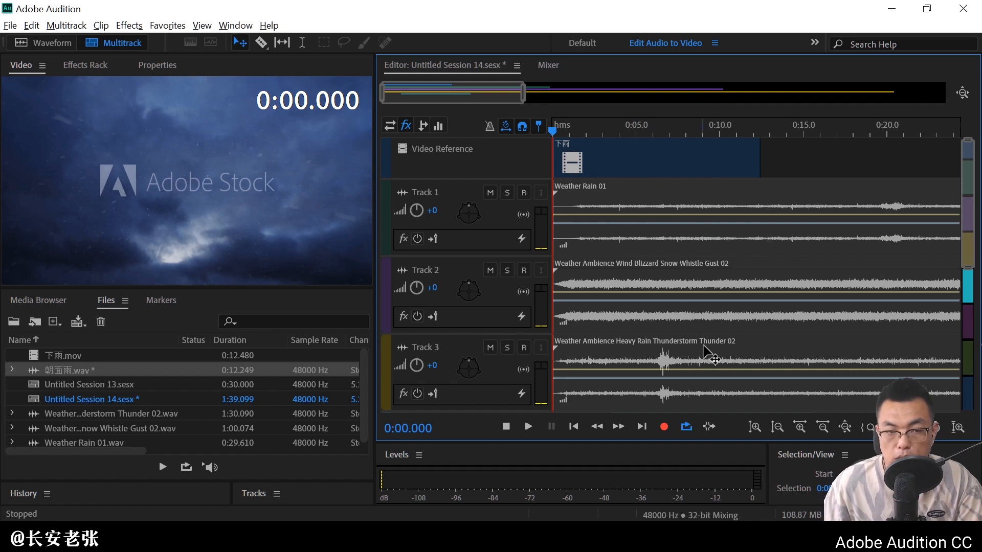
{"action": "left_click_drag", "start_coordinate": [960, 192], "coordinate": [976, 214]}
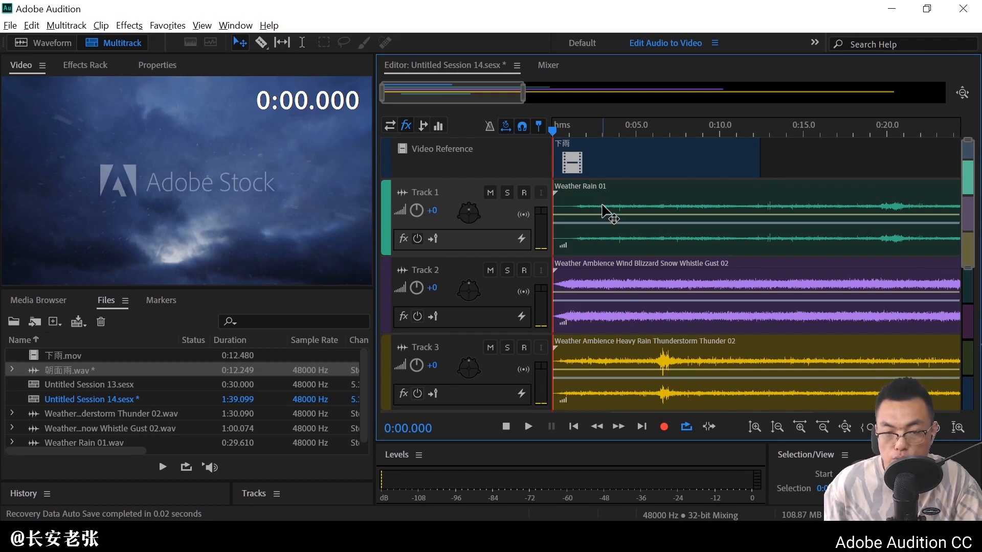
In Track 1's surround panner, pull the source inward to about 43% radius and switch off the Ls and Rs channels.
{"action": "double_click", "coordinate": [474, 214]}
{"action": "left_click_drag", "start_coordinate": [349, 71], "coordinate": [459, 115]}
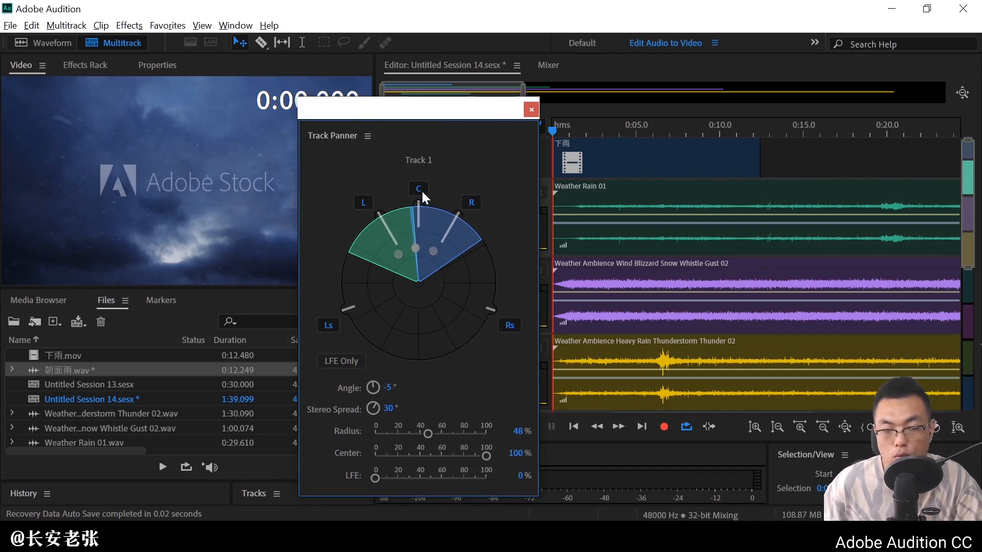
{"action": "mouse_move", "coordinate": [422, 192]}
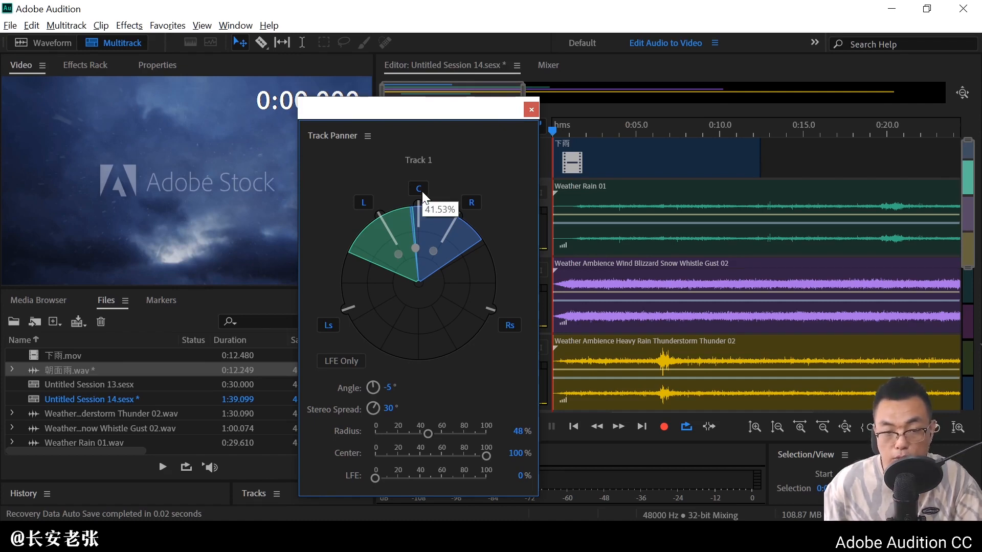
{"action": "left_click_drag", "start_coordinate": [435, 111], "coordinate": [447, 54]}
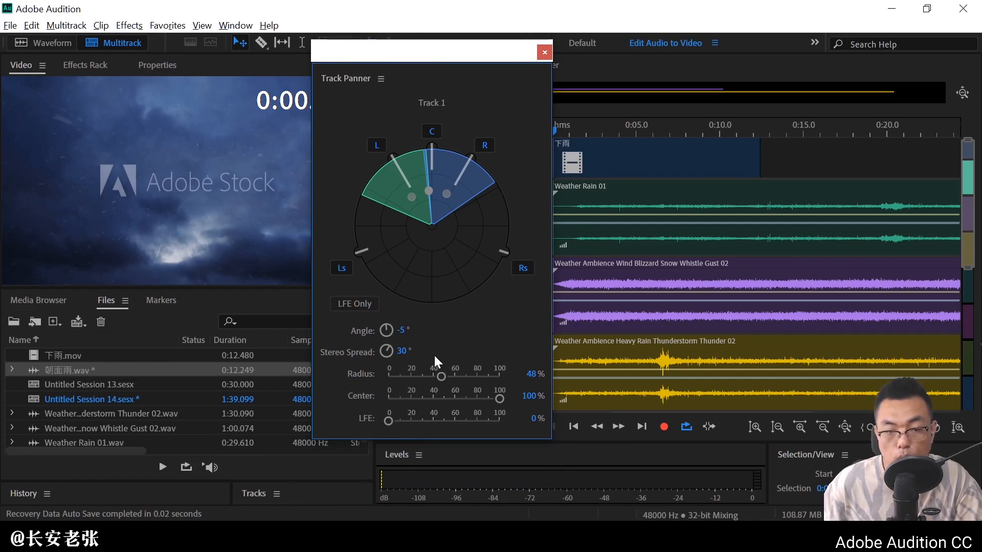
{"action": "mouse_move", "coordinate": [431, 189]}
{"action": "left_mouse_down"}
{"action": "mouse_move", "coordinate": [431, 213]}
{"action": "mouse_move", "coordinate": [431, 200]}
{"action": "left_mouse_up"}
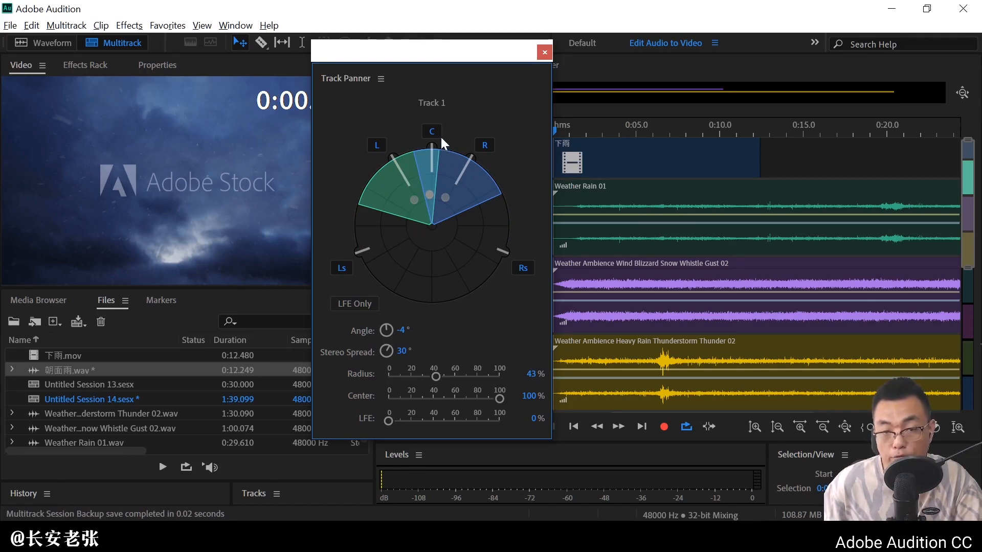
{"action": "mouse_move", "coordinate": [435, 136]}
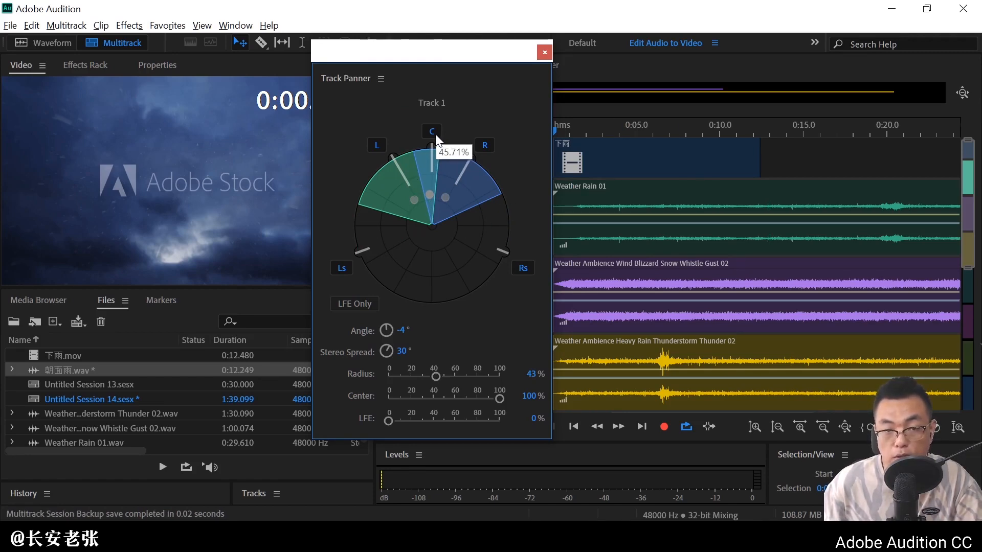
{"action": "left_click", "coordinate": [524, 263]}
{"action": "left_click", "coordinate": [345, 270]}
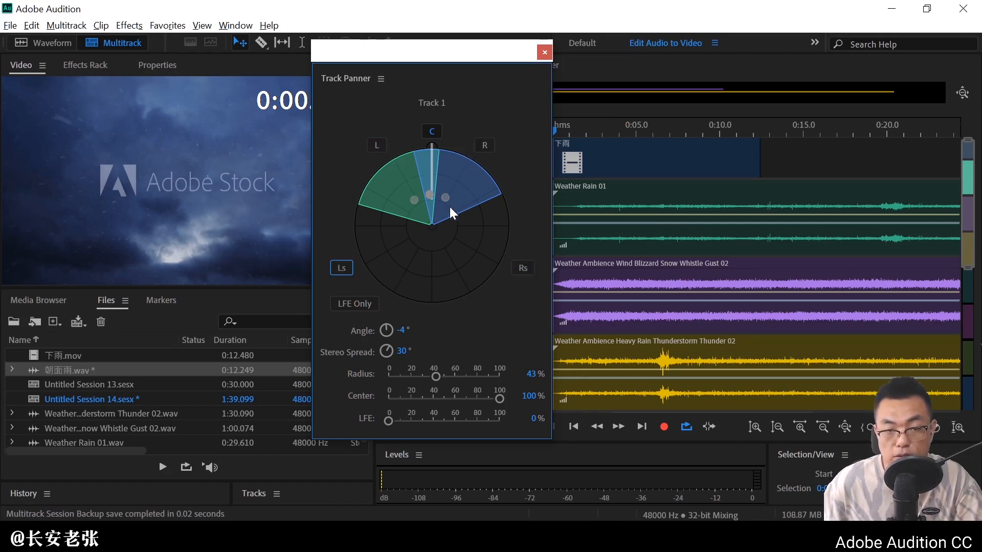
Position Track 1 across the L, C and R channels at about 34% radius and 4° angle, and close its panner.
{"action": "left_click_drag", "start_coordinate": [433, 197], "coordinate": [432, 144]}
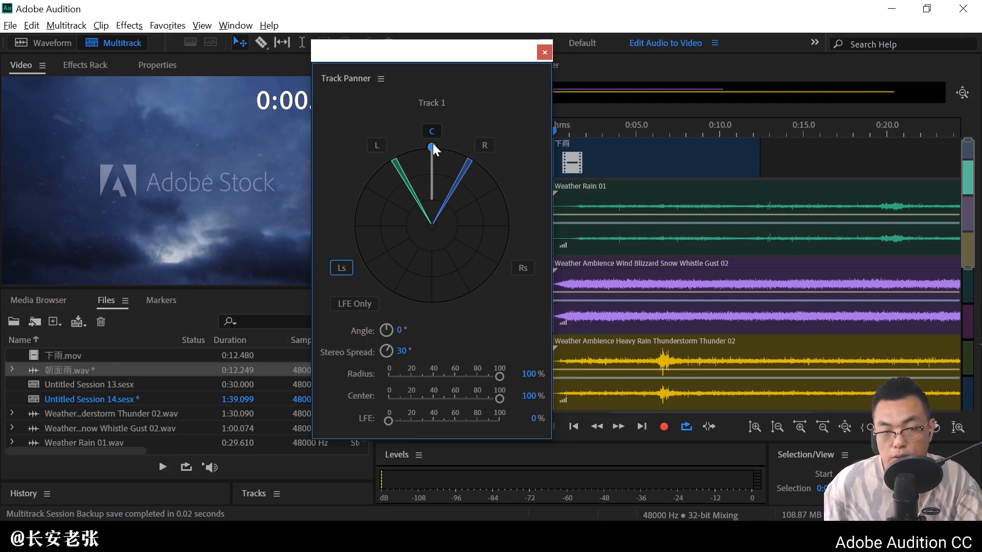
{"action": "left_click_drag", "start_coordinate": [433, 146], "coordinate": [433, 184]}
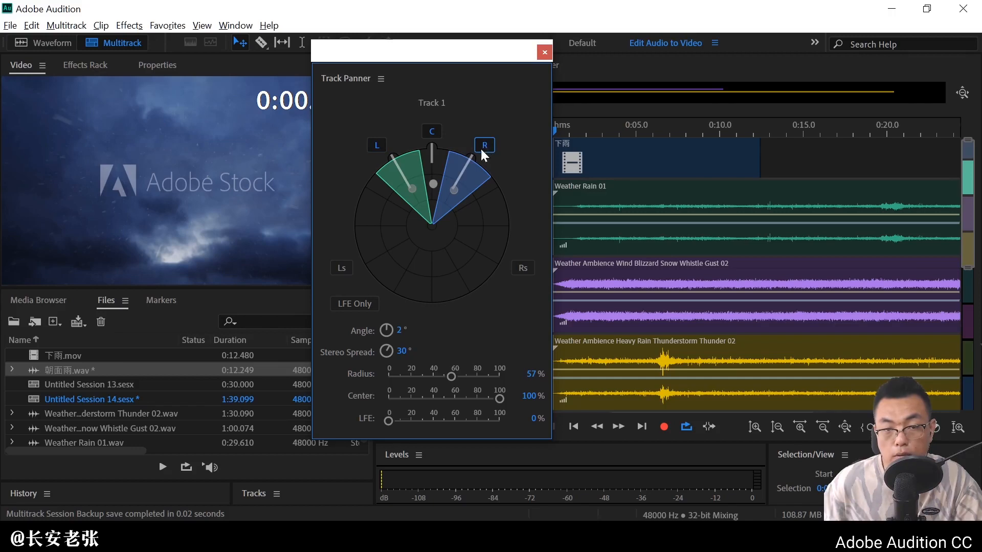
{"action": "left_click_drag", "start_coordinate": [433, 182], "coordinate": [434, 201]}
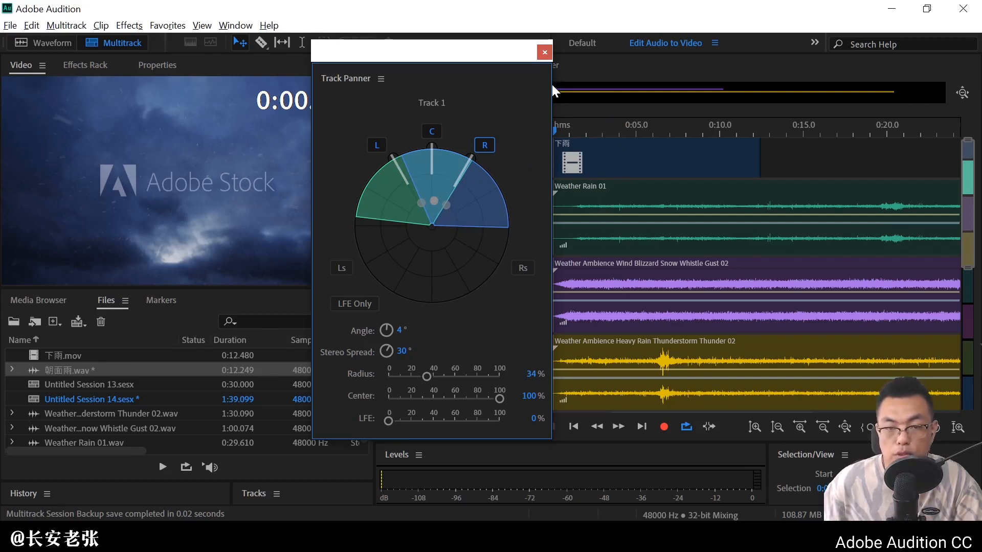
{"action": "left_click", "coordinate": [544, 53]}
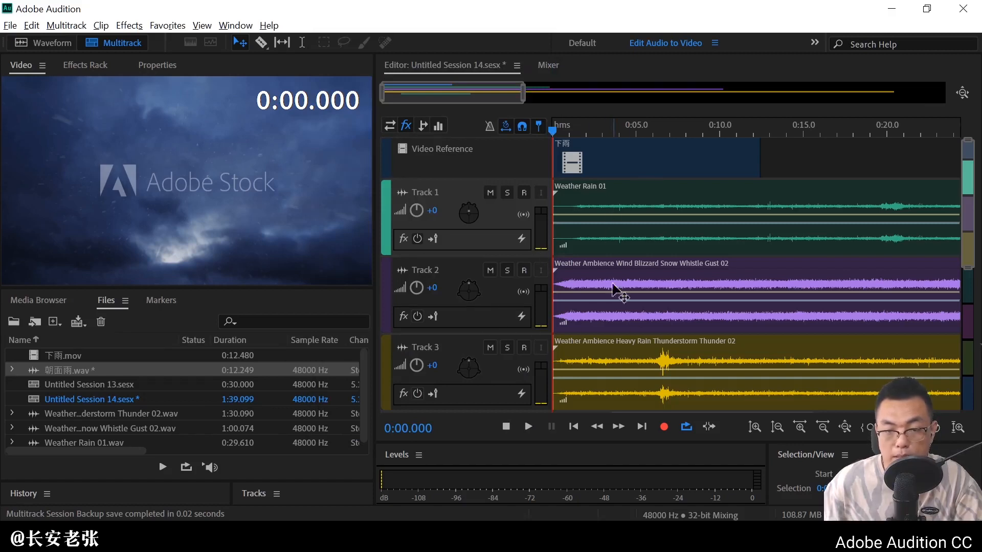
Pan Track 2 near the surround centre at about 4% radius and -14° angle, with LFE at 33%.
{"action": "left_click_drag", "start_coordinate": [966, 188], "coordinate": [967, 216]}
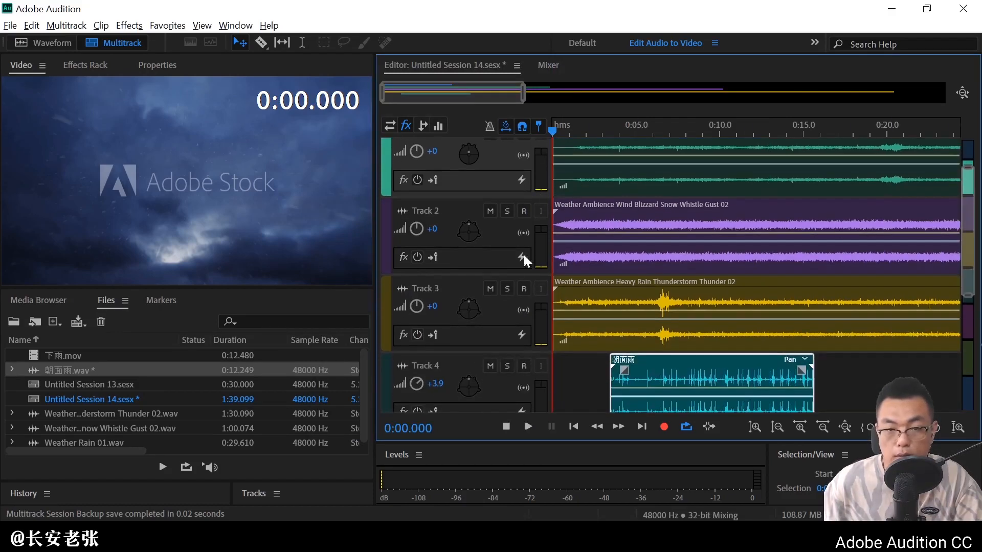
{"action": "double_click", "coordinate": [469, 233]}
{"action": "left_click_drag", "start_coordinate": [431, 152], "coordinate": [431, 215]}
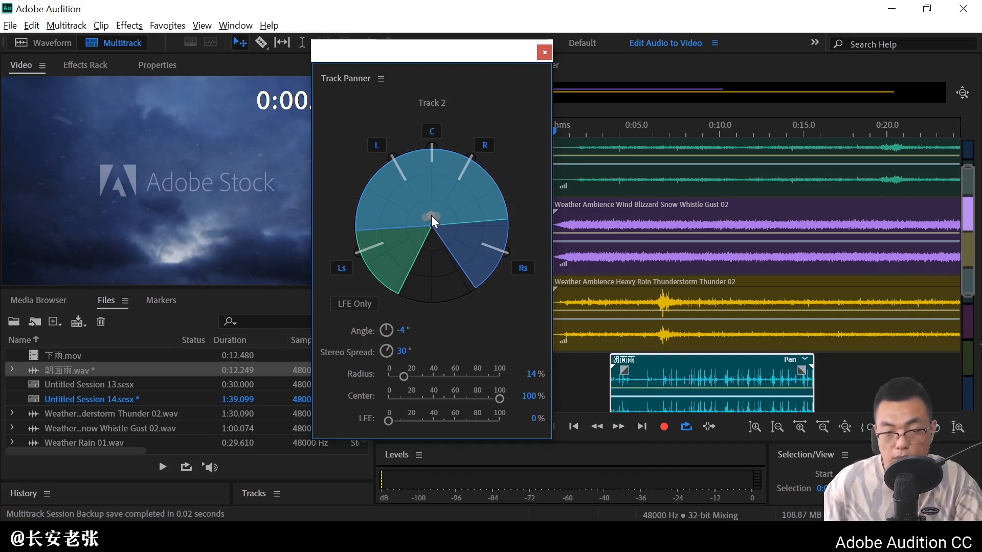
{"action": "left_click_drag", "start_coordinate": [431, 215], "coordinate": [431, 223]}
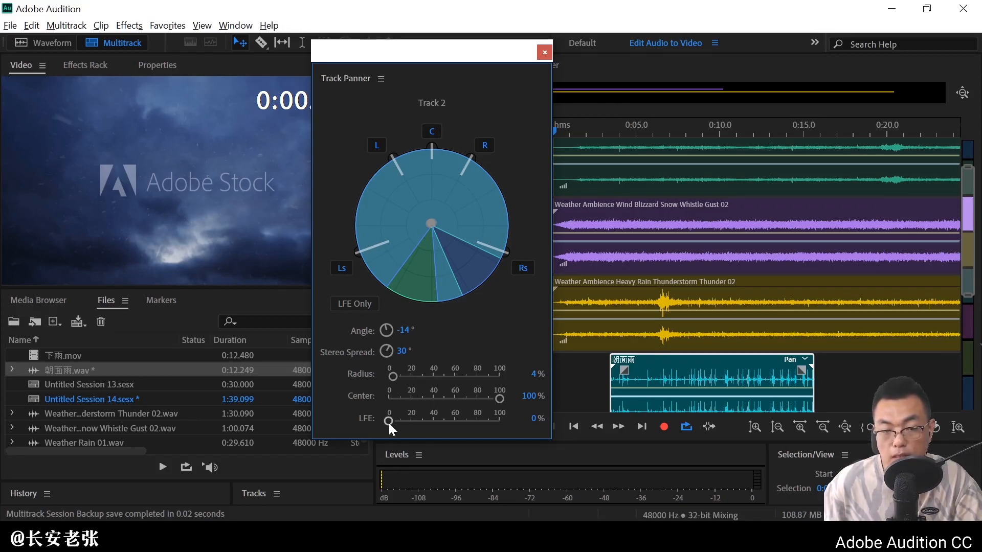
{"action": "left_click_drag", "start_coordinate": [388, 425], "coordinate": [424, 429]}
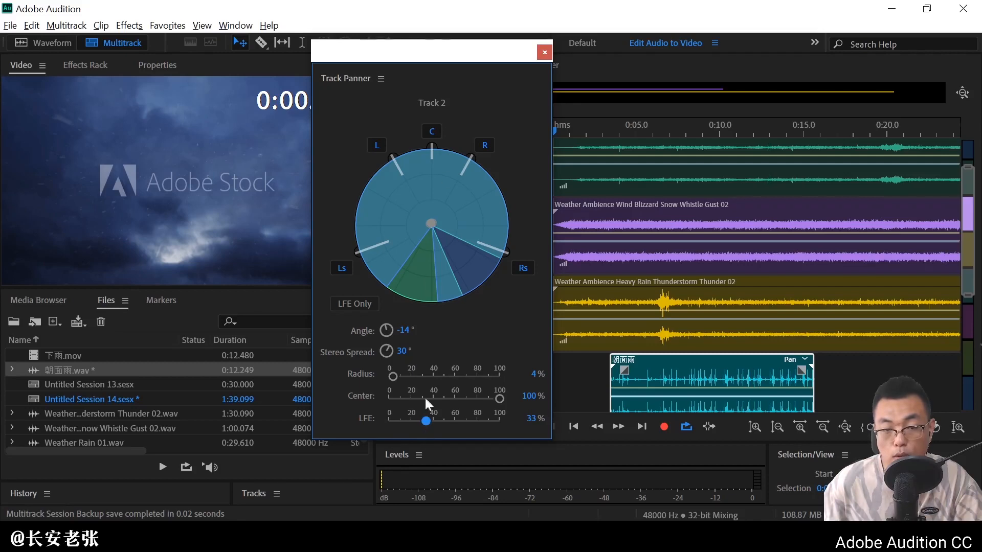
{"action": "left_click_drag", "start_coordinate": [450, 57], "coordinate": [429, 34]}
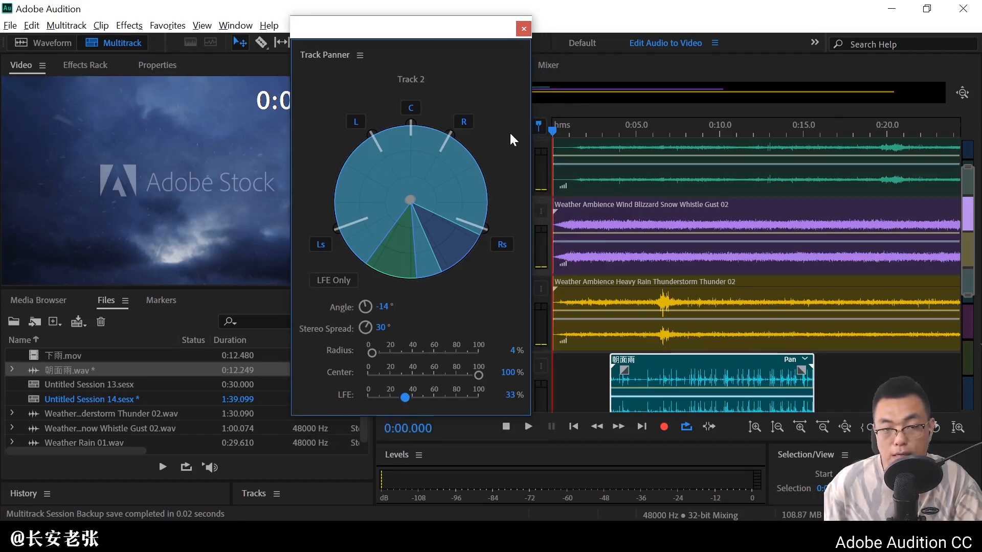
{"action": "left_click", "coordinate": [519, 32]}
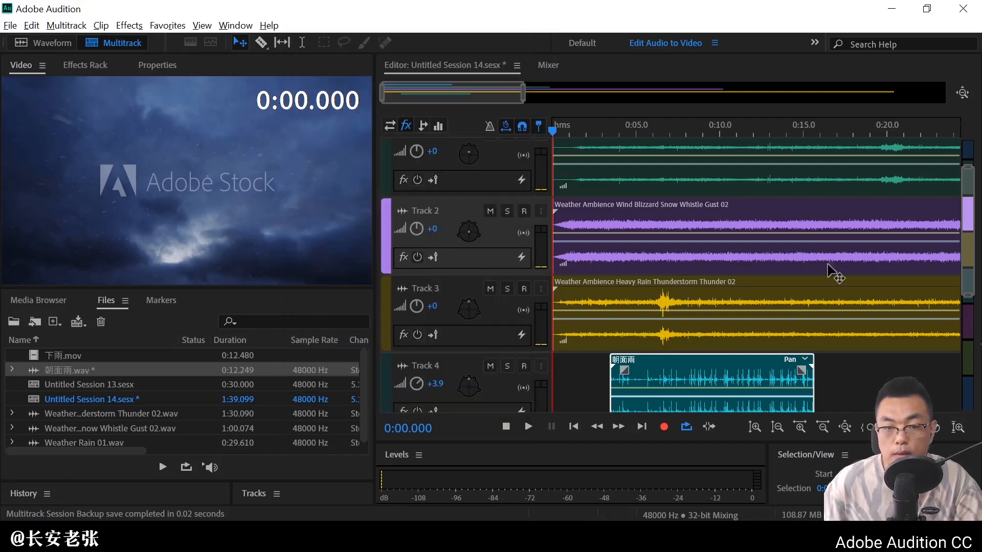
Pan Track 3 near the surround centre at about 4% radius and 35° angle, with LFE at 67%.
{"action": "scroll", "coordinate": [831, 274], "scroll_direction": "down", "scroll_amount": 3}
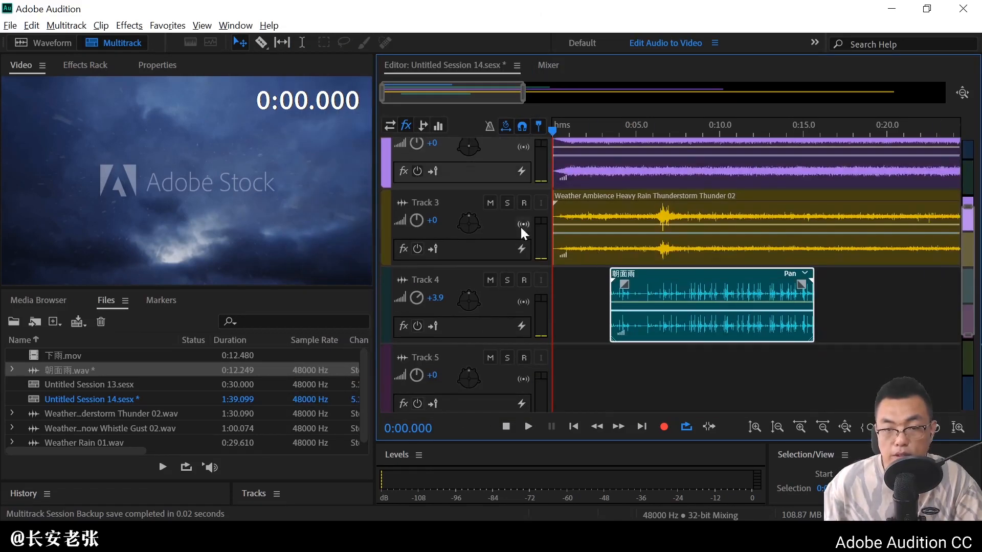
{"action": "double_click", "coordinate": [463, 224]}
{"action": "left_click_drag", "start_coordinate": [434, 42], "coordinate": [368, 73]}
{"action": "left_click_drag", "start_coordinate": [341, 165], "coordinate": [342, 236]}
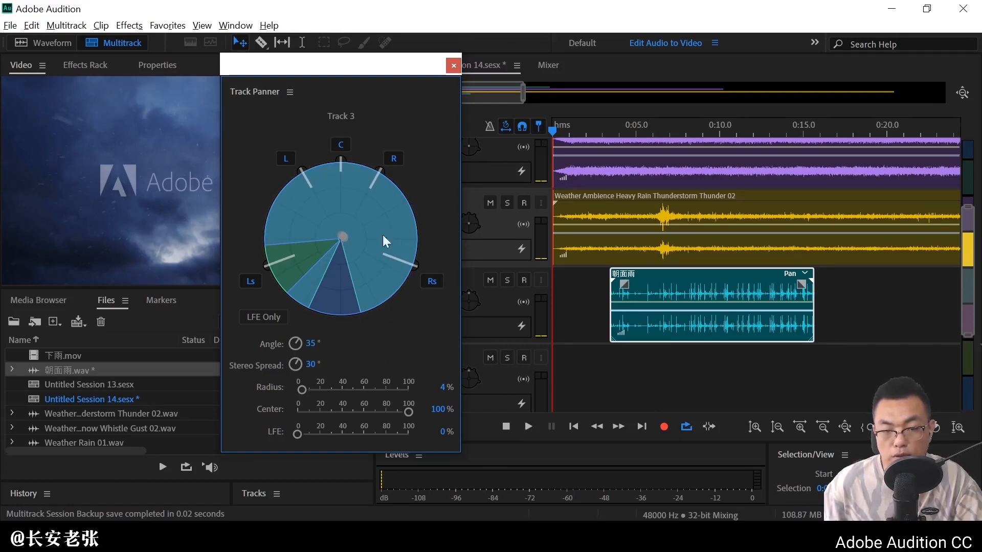
{"action": "left_click_drag", "start_coordinate": [363, 66], "coordinate": [354, 48]}
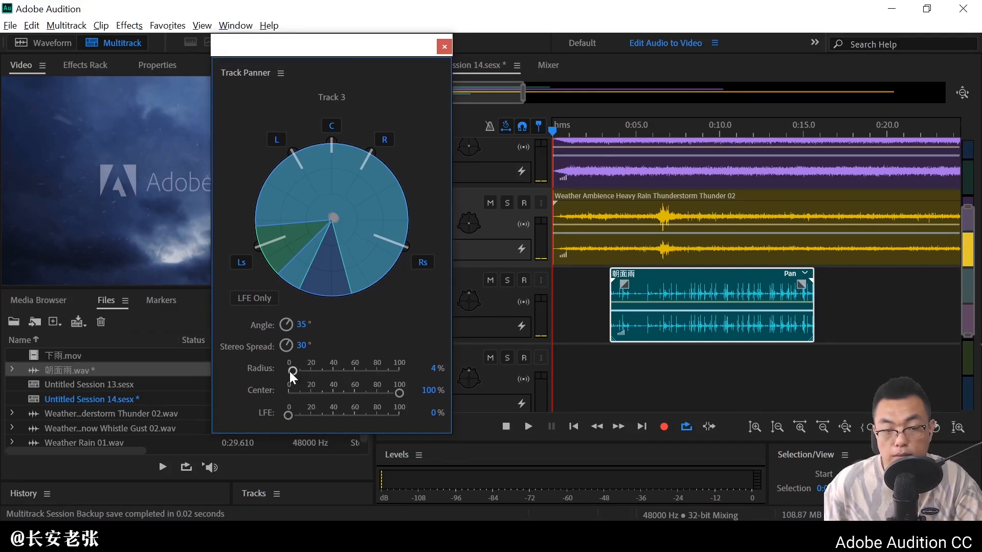
{"action": "mouse_move", "coordinate": [292, 371]}
{"action": "left_mouse_down"}
{"action": "mouse_move", "coordinate": [308, 373]}
{"action": "mouse_move", "coordinate": [293, 374]}
{"action": "left_mouse_up"}
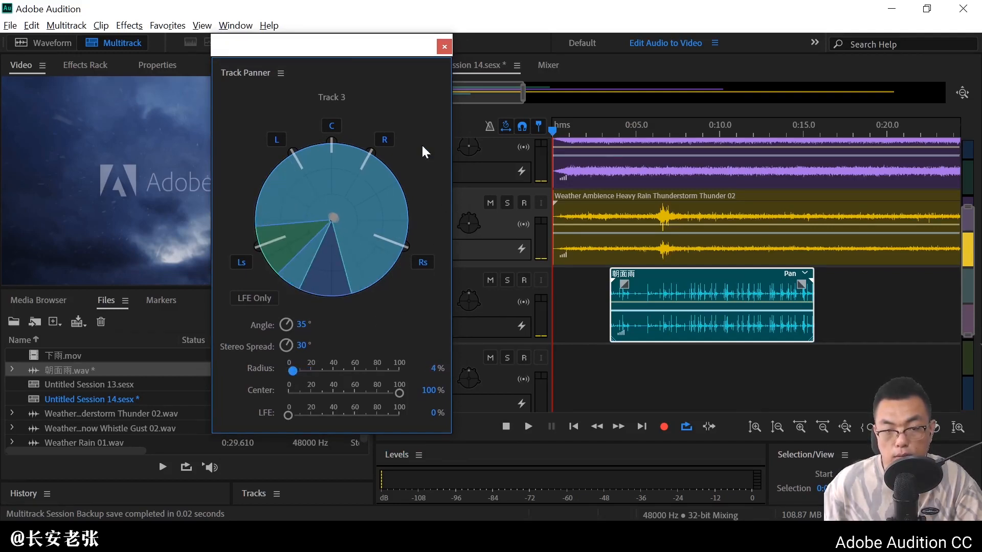
{"action": "left_click_drag", "start_coordinate": [289, 419], "coordinate": [323, 423]}
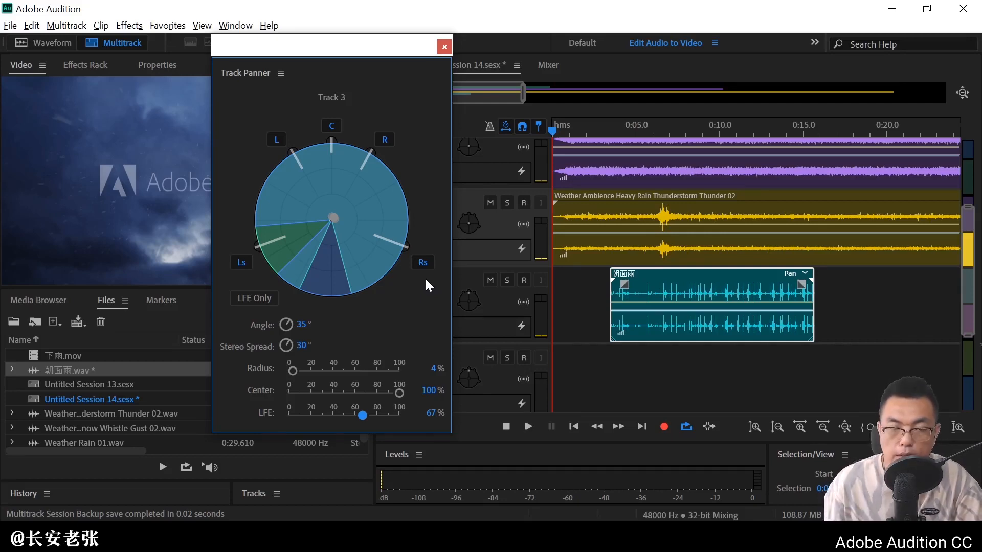
Pan Track 4 toward the front centre at about 30% radius and 2° angle, with LFE at 13%, and close its panner.
{"action": "left_click", "coordinate": [444, 45]}
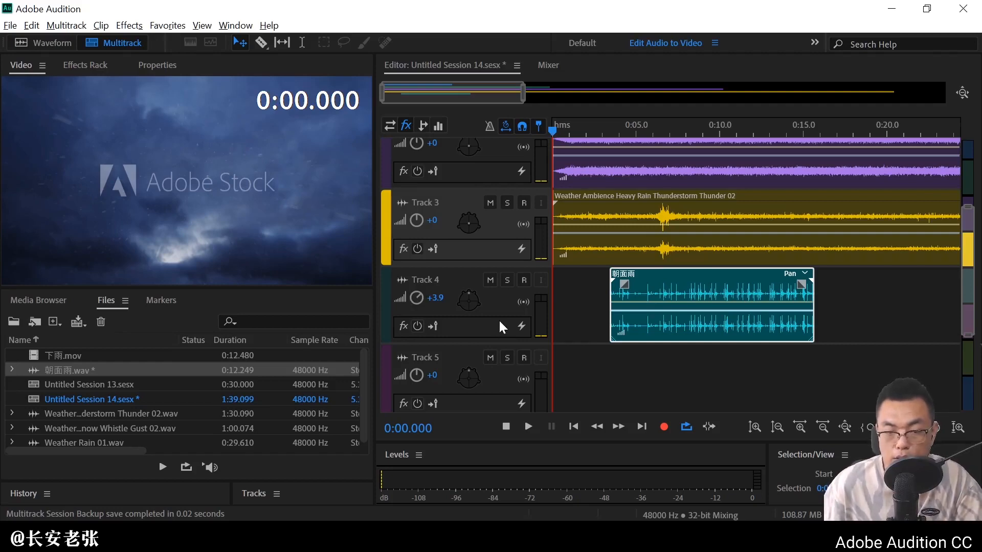
{"action": "double_click", "coordinate": [466, 296]}
{"action": "left_click_drag", "start_coordinate": [330, 147], "coordinate": [332, 198]}
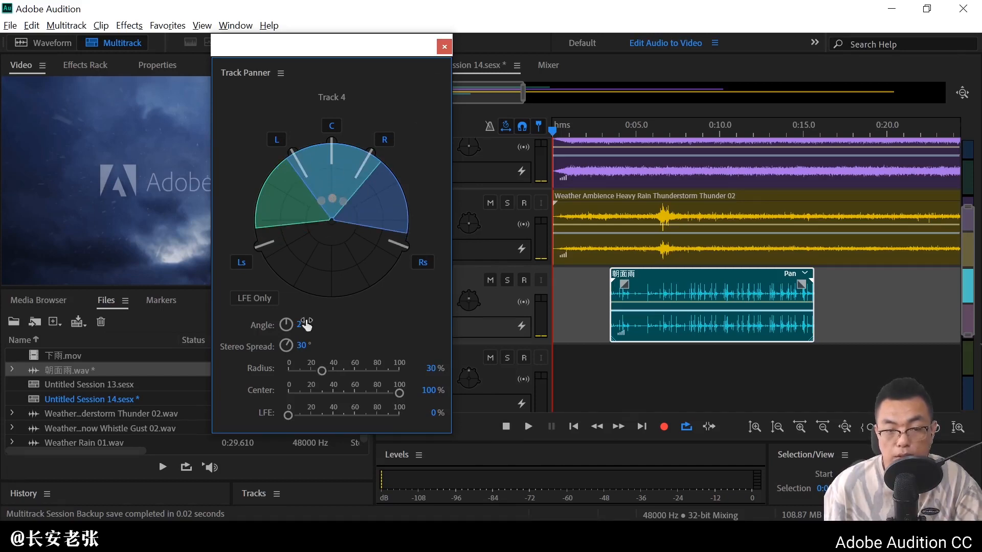
{"action": "left_click_drag", "start_coordinate": [288, 415], "coordinate": [302, 417]}
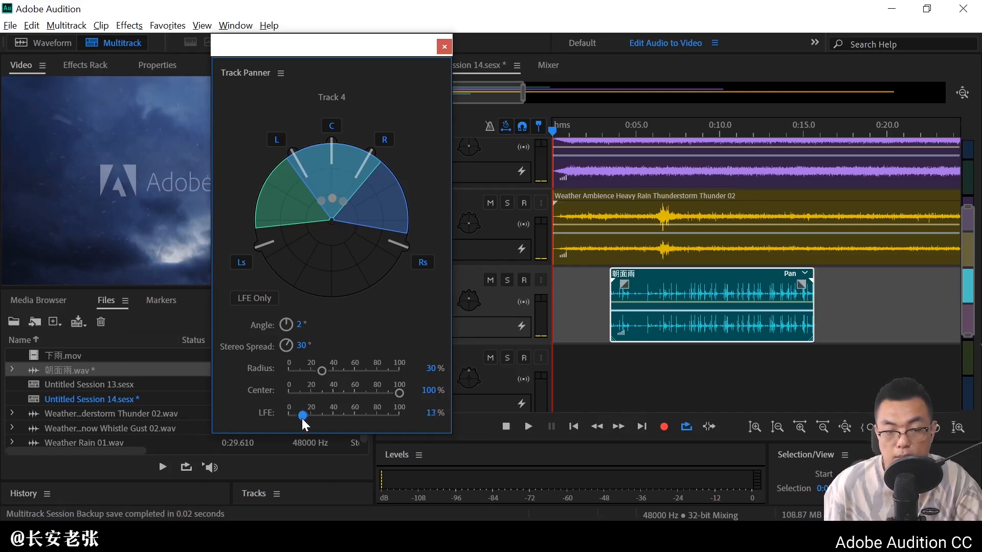
{"action": "left_click", "coordinate": [444, 46]}
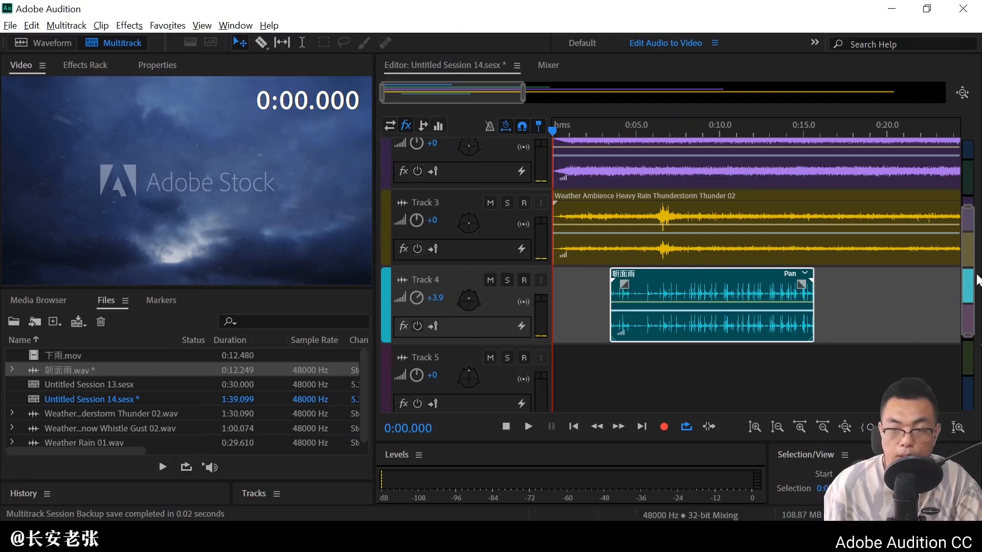
Review Track 1's surround panner settings and play the session from the start against the video.
{"action": "scroll", "coordinate": [977, 280], "scroll_direction": "up", "scroll_amount": 5}
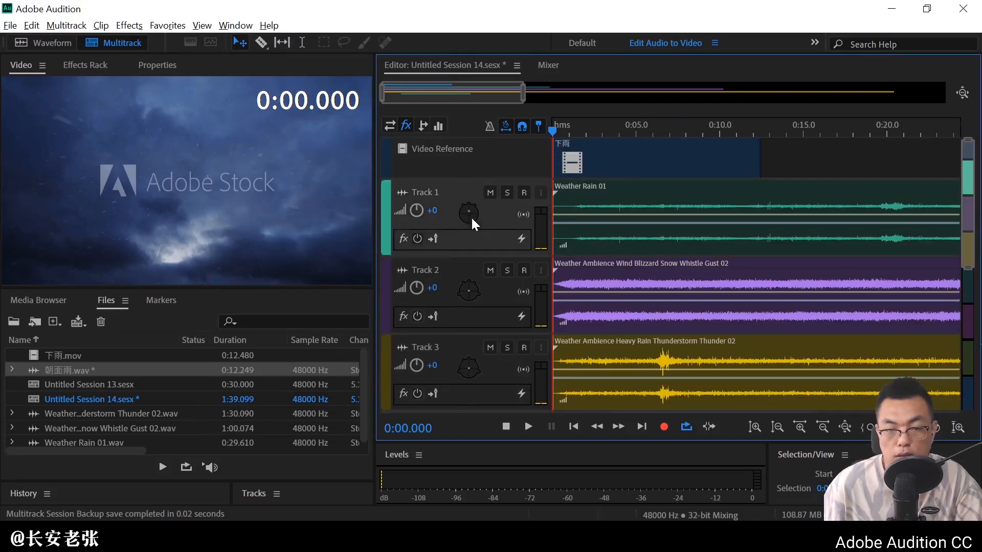
{"action": "double_click", "coordinate": [469, 214]}
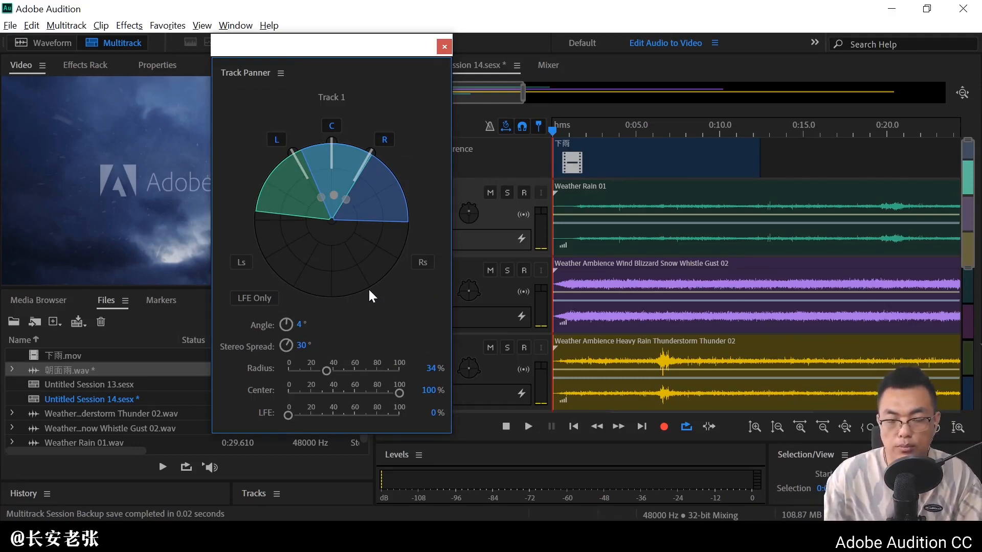
{"action": "left_click", "coordinate": [444, 47]}
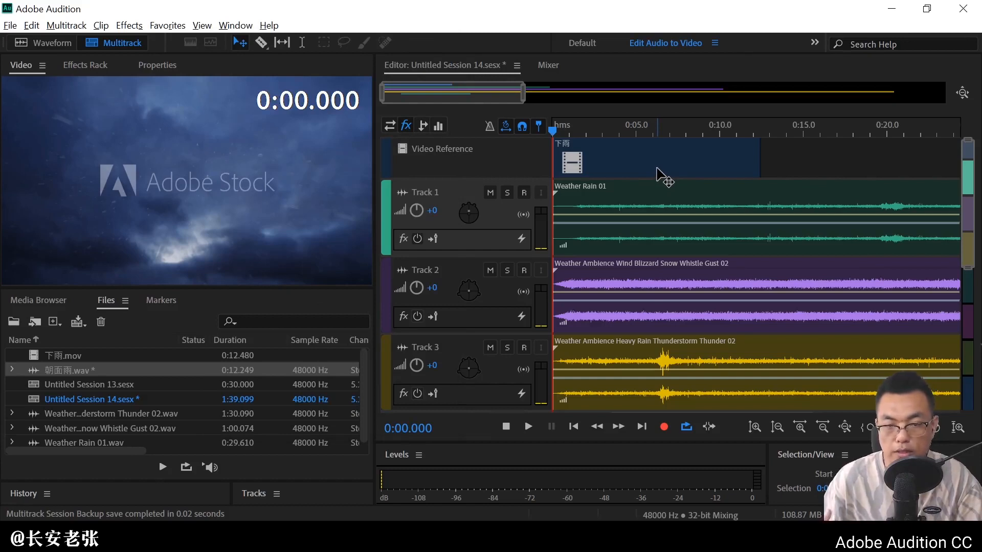
{"action": "key", "text": "space"}
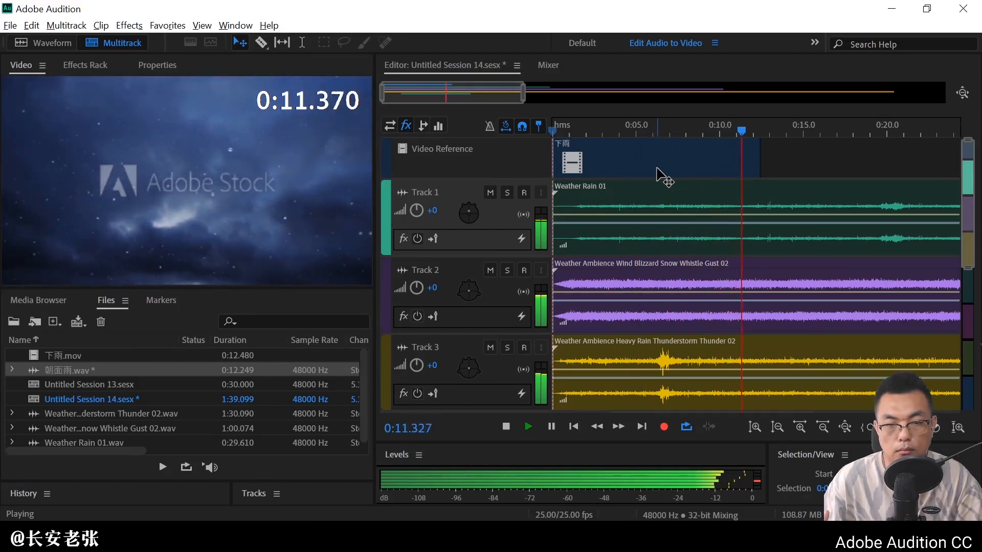
{"action": "key", "text": "space"}
Enlarge the tracks to show the automation controls and inspect Track 1's automation mode setting.
{"action": "scroll", "coordinate": [619, 235], "scroll_direction": "down", "scroll_amount": 1}
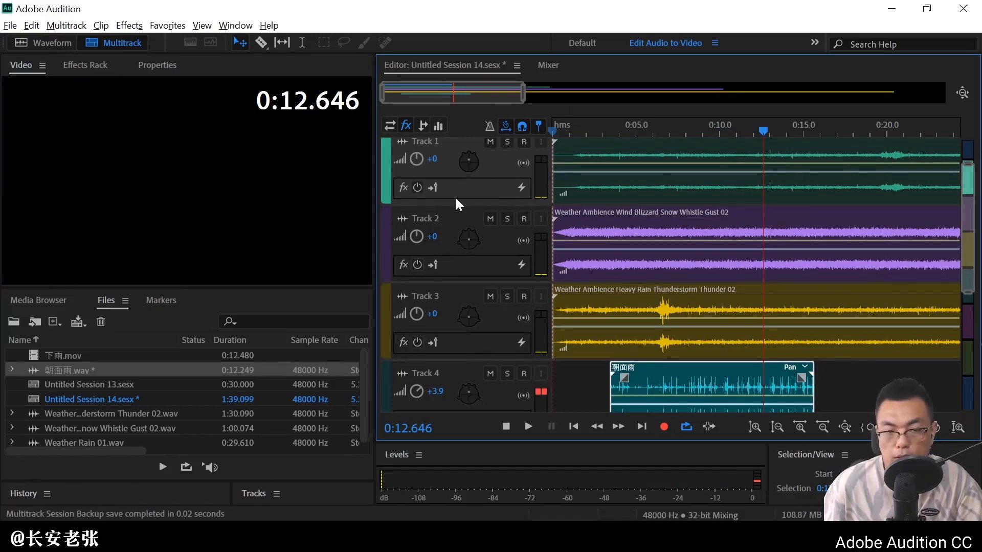
{"action": "scroll", "coordinate": [480, 182], "scroll_direction": "up", "scroll_amount": 2}
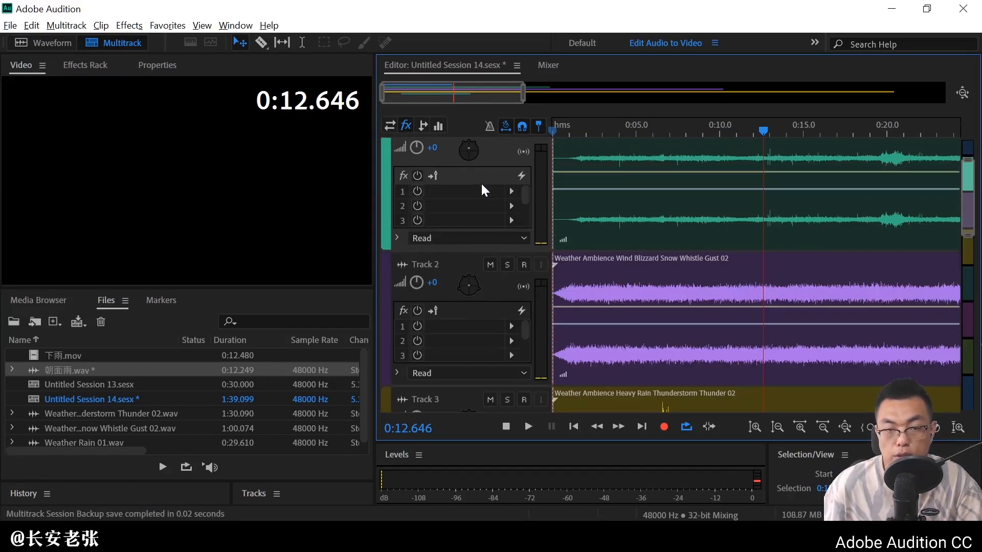
{"action": "left_click", "coordinate": [456, 240]}
{"action": "left_click", "coordinate": [461, 236]}
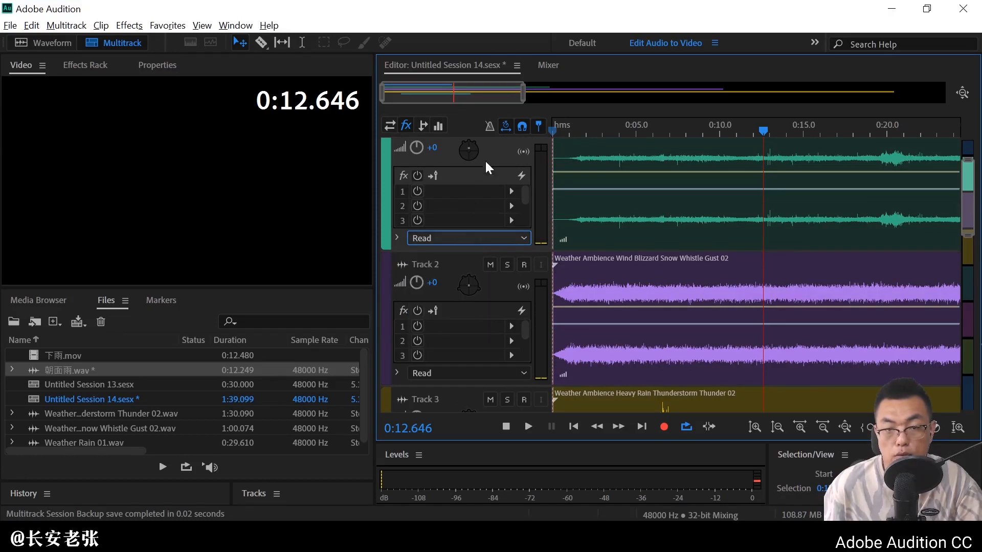
Try moving Track 1's surround source to about 74% radius and -91° during playback, and return it to the front centre.
{"action": "double_click", "coordinate": [465, 151]}
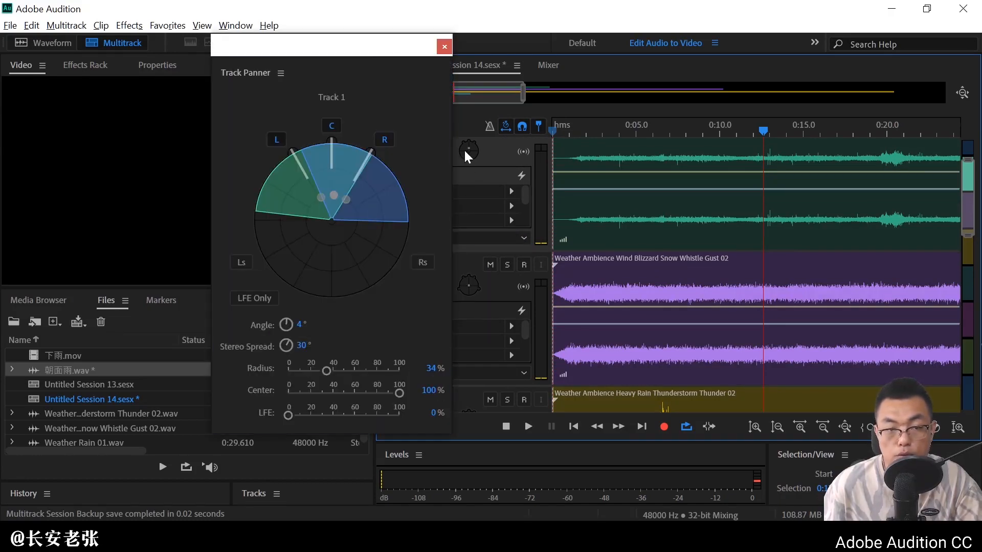
{"action": "left_click", "coordinate": [597, 129]}
{"action": "key", "text": "space"}
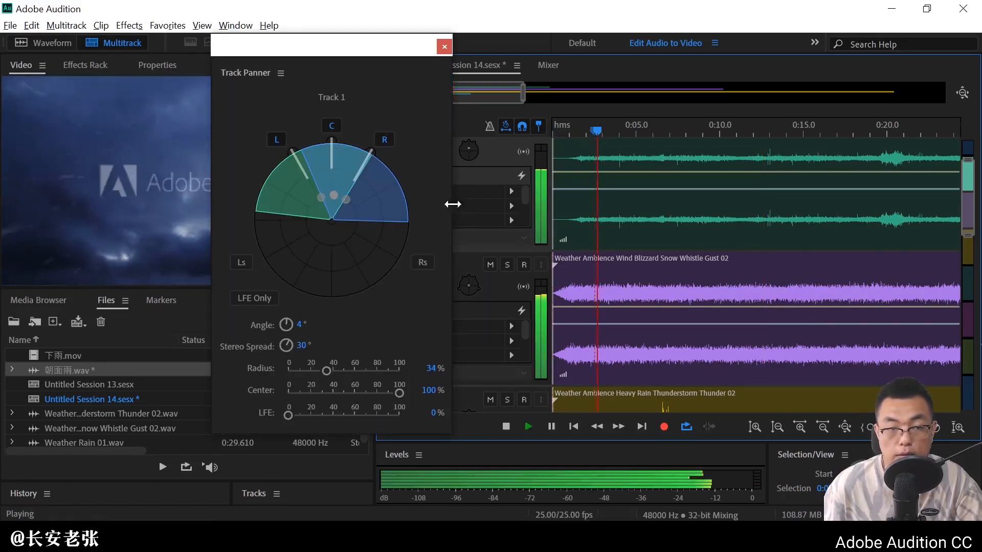
{"action": "left_click_drag", "start_coordinate": [334, 194], "coordinate": [277, 220]}
{"action": "key", "text": "space"}
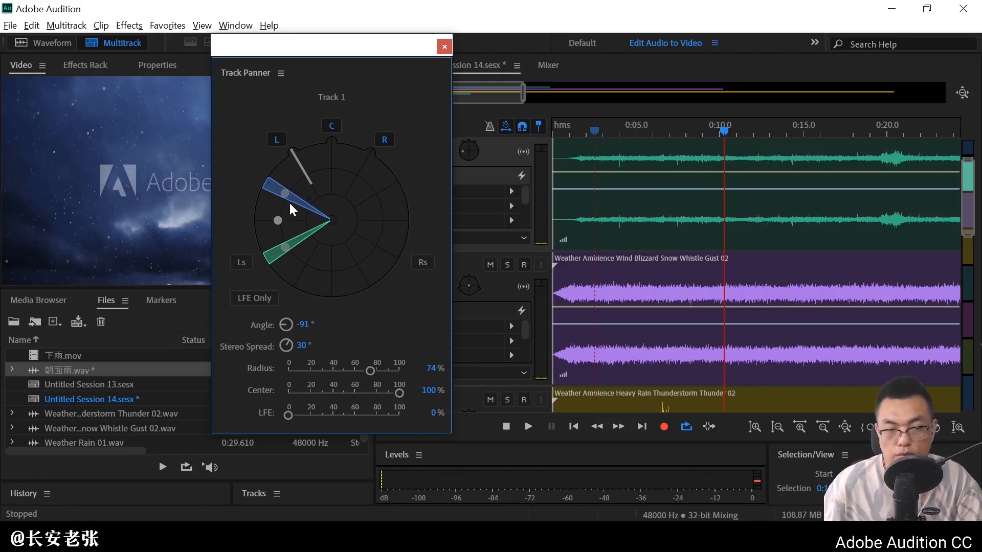
{"action": "left_click_drag", "start_coordinate": [287, 201], "coordinate": [330, 196]}
{"action": "left_click", "coordinate": [444, 47]}
Examine the automation modes available for Track 1 and look over the 朝面雨 clip on Track 4.
{"action": "left_click", "coordinate": [459, 241]}
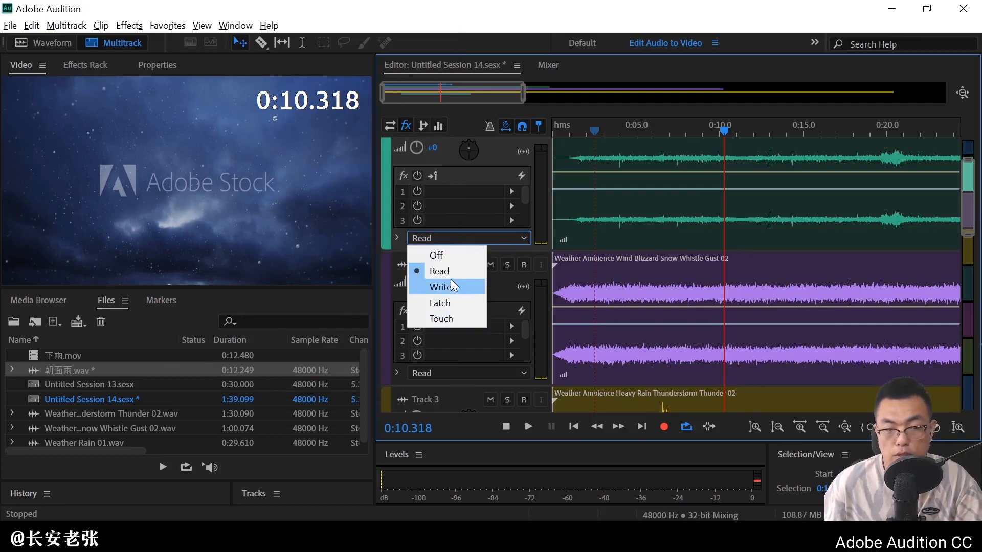
{"action": "left_click", "coordinate": [459, 238]}
{"action": "left_click_drag", "start_coordinate": [965, 178], "coordinate": [978, 253]}
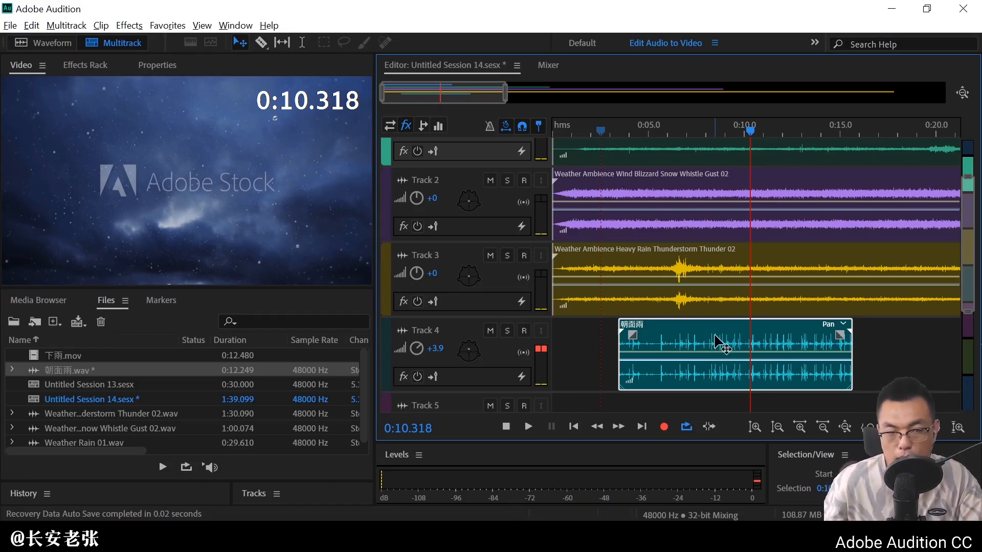
{"action": "left_click_drag", "start_coordinate": [967, 204], "coordinate": [968, 233]}
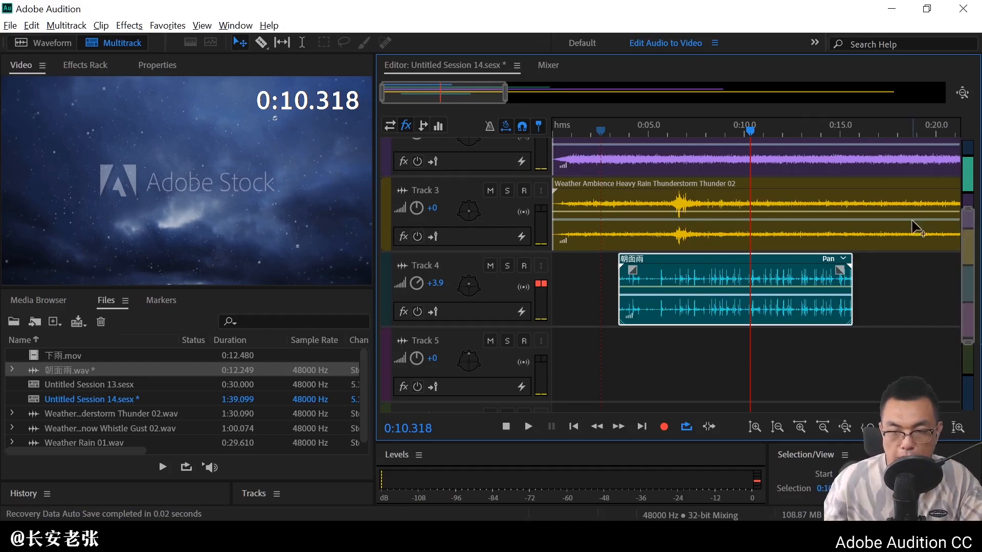
Trim the ends of the rain, wind and thunderstorm clips on Tracks 1 to 3 to about where the 朝面雨 clip begins.
{"action": "left_click_drag", "start_coordinate": [496, 94], "coordinate": [891, 94]}
{"action": "left_click_drag", "start_coordinate": [971, 245], "coordinate": [970, 167]}
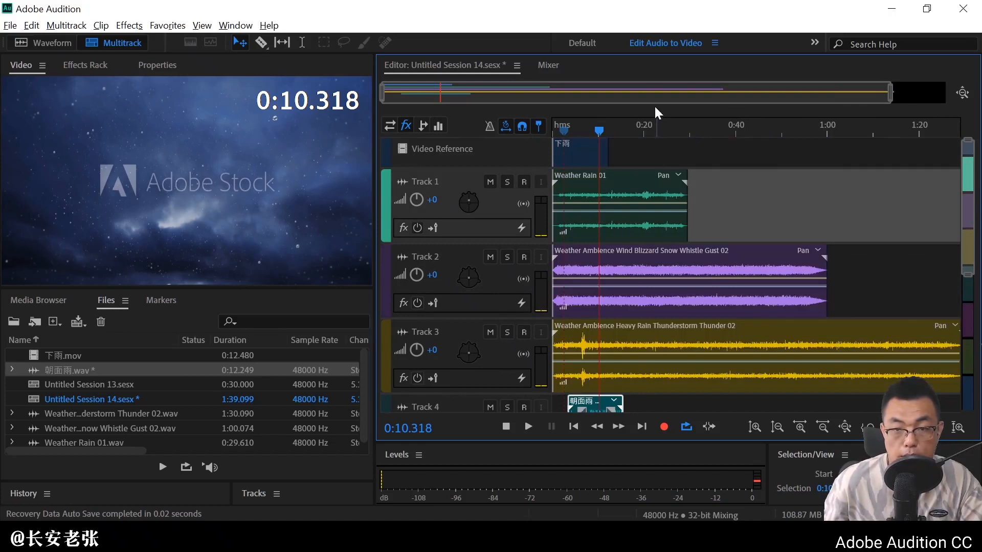
{"action": "scroll", "coordinate": [653, 82], "scroll_direction": "up", "scroll_amount": 3}
{"action": "scroll", "coordinate": [653, 81], "scroll_direction": "down", "scroll_amount": 4}
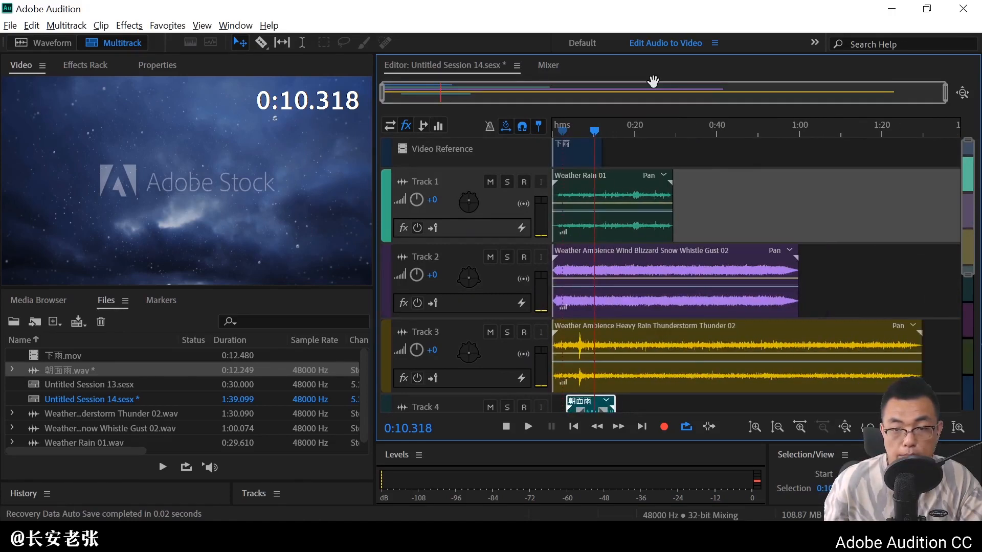
{"action": "left_click", "coordinate": [672, 195]}
{"action": "left_click_drag", "start_coordinate": [672, 195], "coordinate": [570, 203]}
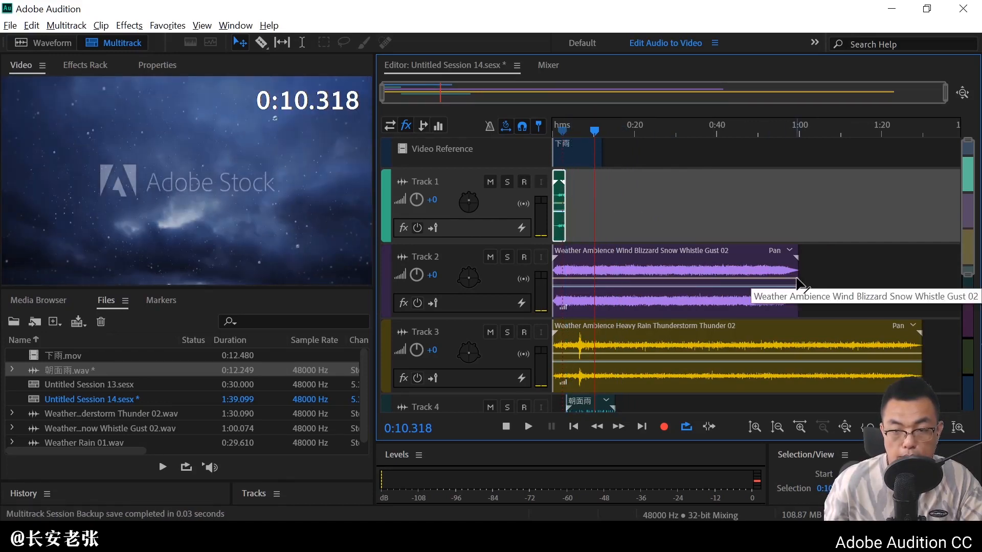
{"action": "left_click_drag", "start_coordinate": [797, 279], "coordinate": [568, 269]}
{"action": "scroll", "coordinate": [940, 302], "scroll_direction": "down", "scroll_amount": 4}
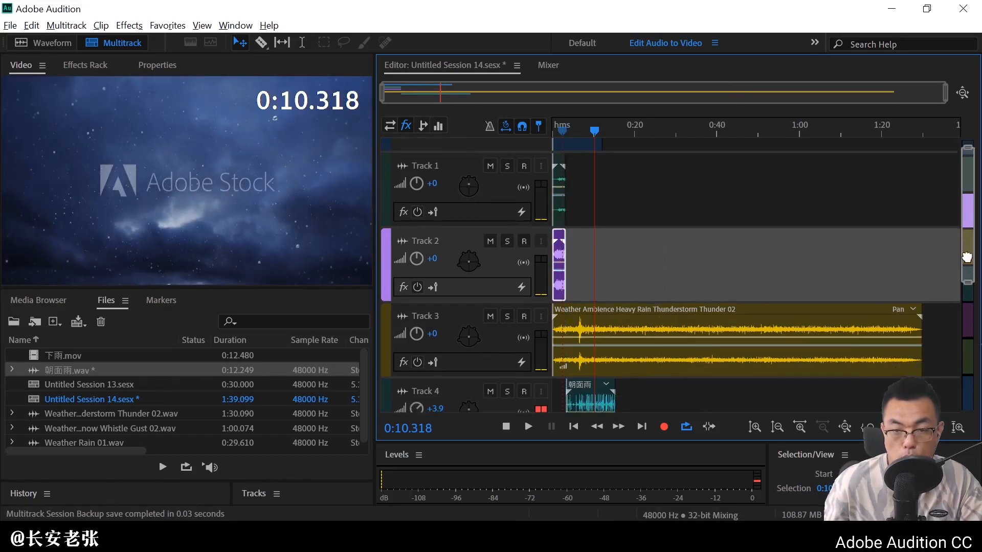
{"action": "left_click_drag", "start_coordinate": [920, 252], "coordinate": [565, 252]}
Raise the track volumes to +1.8 dB for Track 1, +2.4 dB for Track 2 and +3 dB for Track 3.
{"action": "scroll", "coordinate": [973, 243], "scroll_direction": "up", "scroll_amount": 4}
{"action": "left_click_drag", "start_coordinate": [422, 202], "coordinate": [429, 201]}
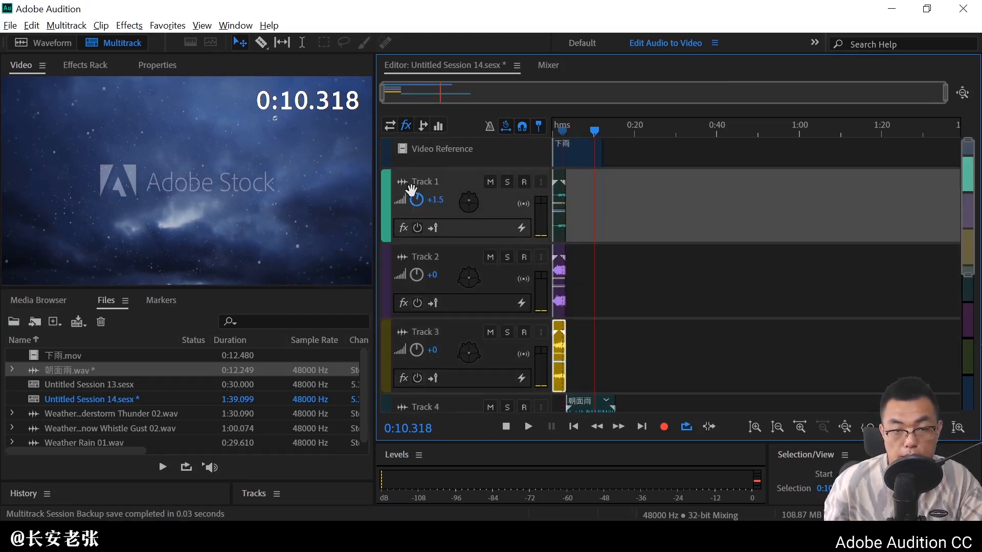
{"action": "left_click_drag", "start_coordinate": [417, 276], "coordinate": [440, 279]}
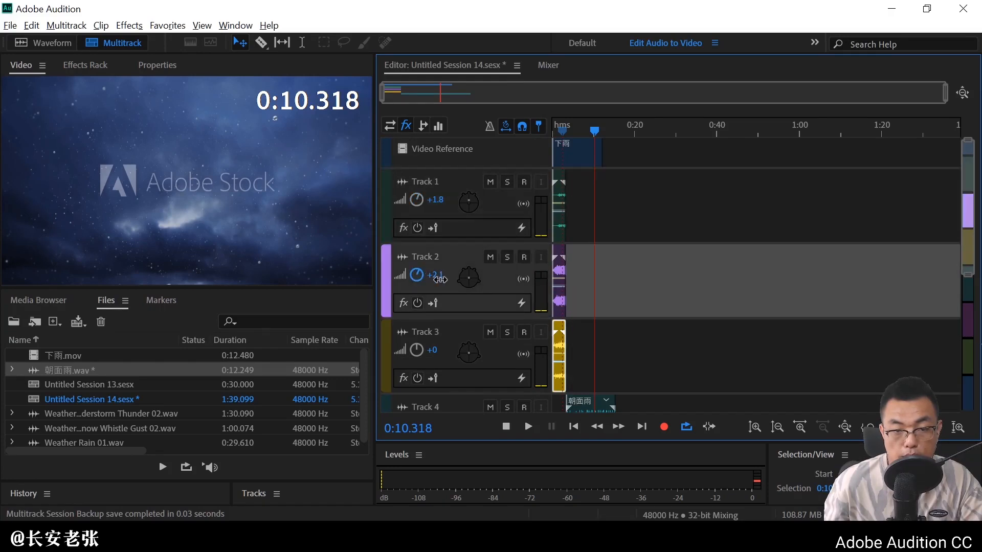
{"action": "left_click_drag", "start_coordinate": [416, 350], "coordinate": [448, 358]}
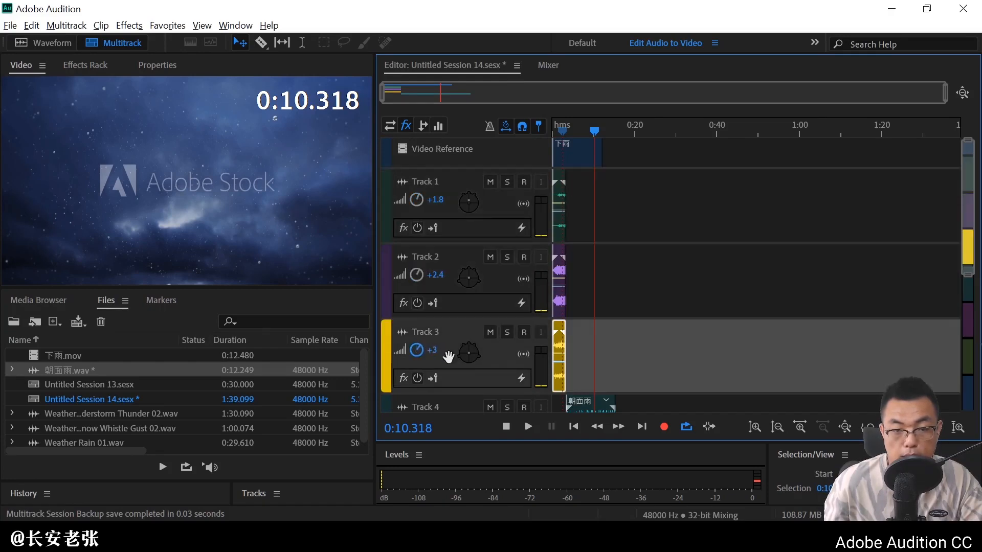
Play the trimmed mix from the start to the end of the video, and move the playhead back to 0:02.980.
{"action": "scroll", "coordinate": [968, 317], "scroll_direction": "down", "scroll_amount": 3}
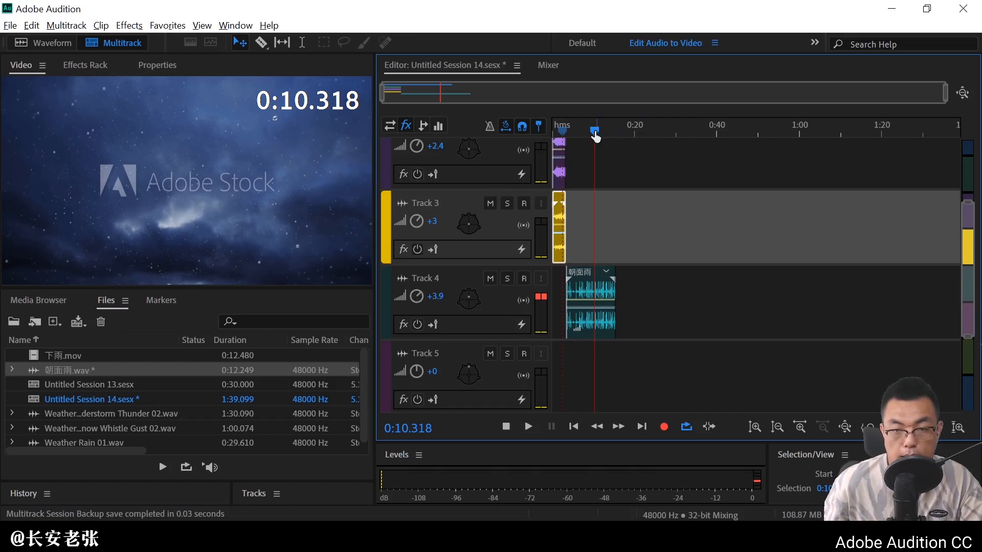
{"action": "key", "text": "Home"}
{"action": "key", "text": "space"}
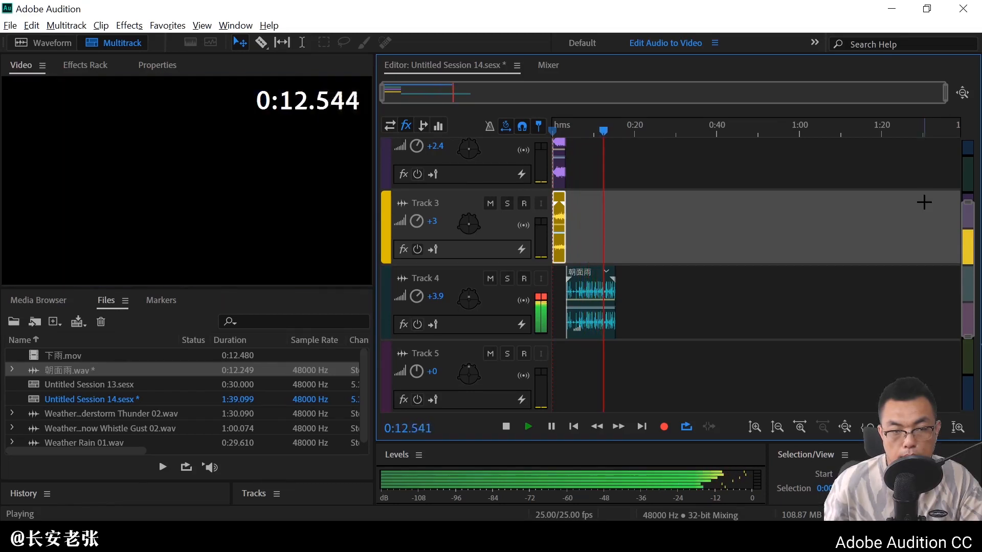
{"action": "key", "text": "space"}
{"action": "left_click_drag", "start_coordinate": [607, 131], "coordinate": [565, 132]}
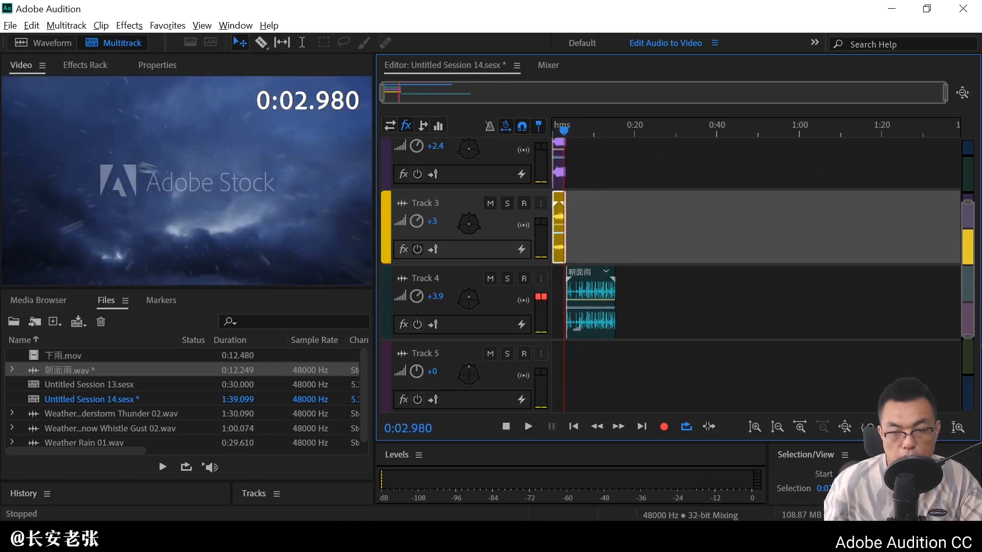
Enlarge Track 4 to show its sends and assign send S1 to a new stereo bus.
{"action": "scroll", "coordinate": [968, 266], "scroll_direction": "down", "scroll_amount": 1}
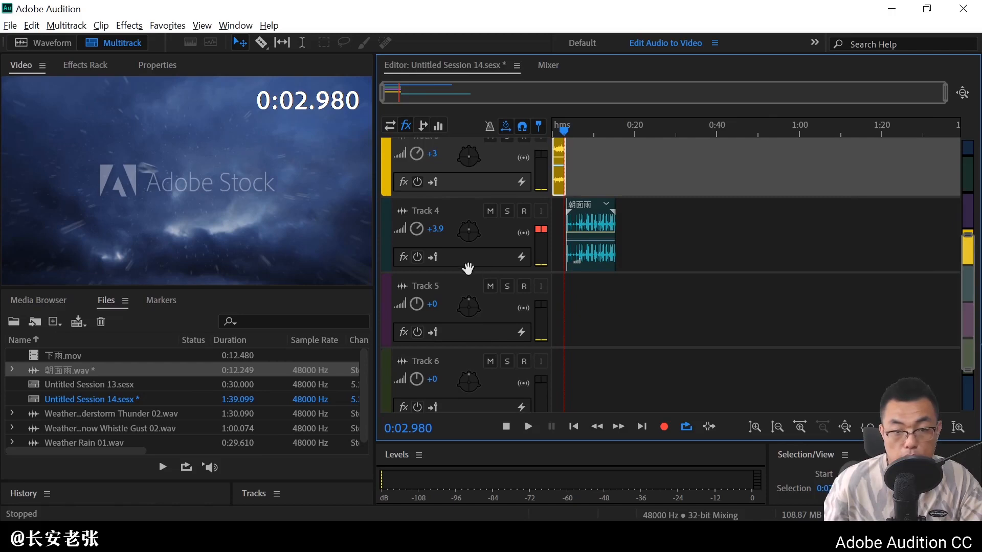
{"action": "mouse_move", "coordinate": [469, 273]}
{"action": "left_mouse_down"}
{"action": "mouse_move", "coordinate": [469, 309]}
{"action": "mouse_move", "coordinate": [469, 290]}
{"action": "left_mouse_up"}
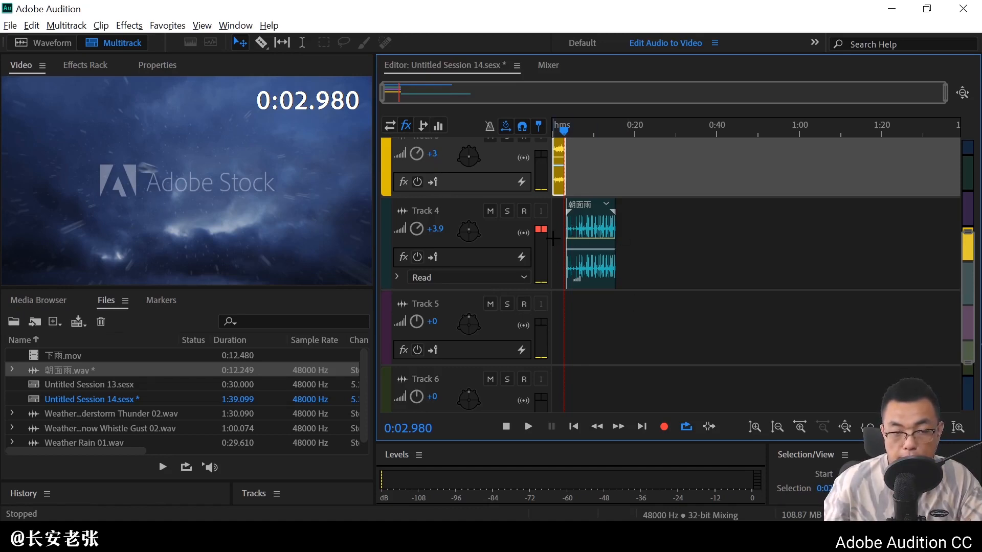
{"action": "left_click", "coordinate": [423, 125]}
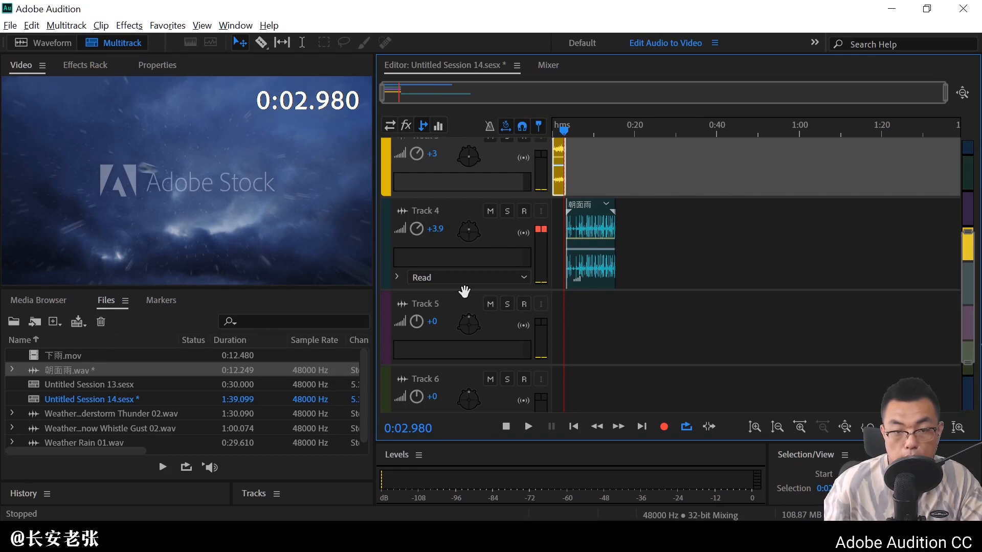
{"action": "left_click_drag", "start_coordinate": [465, 289], "coordinate": [466, 344]}
{"action": "left_click", "coordinate": [502, 259]}
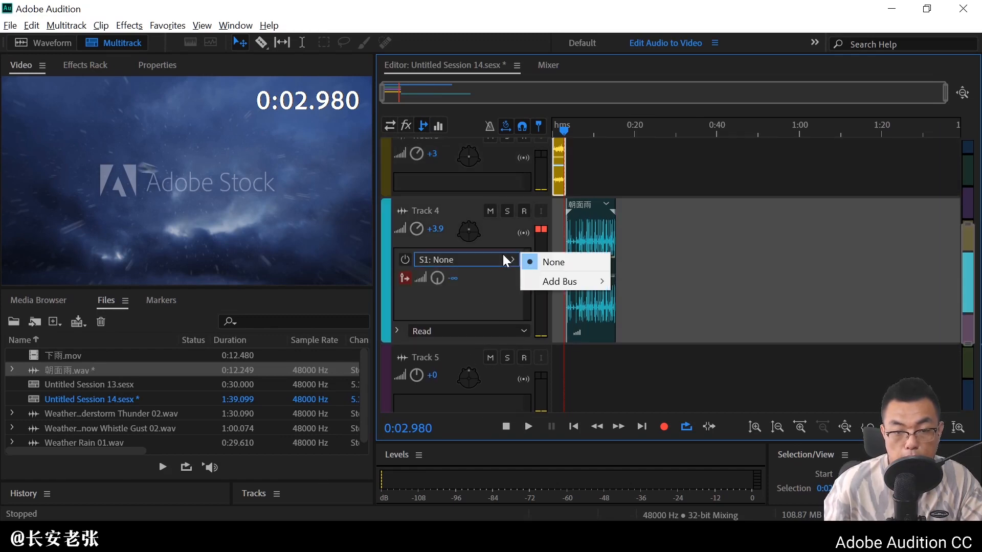
{"action": "mouse_move", "coordinate": [541, 280]}
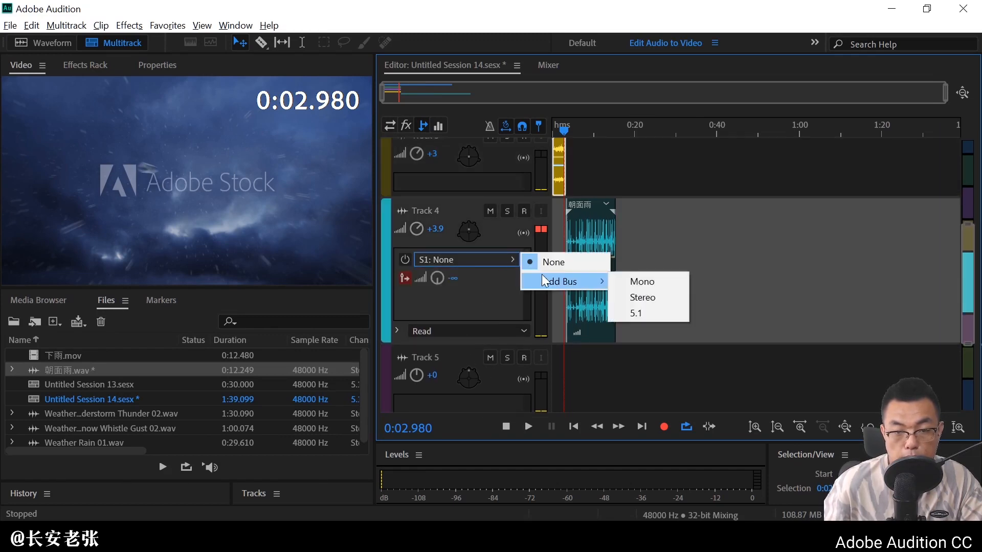
{"action": "left_click", "coordinate": [639, 296]}
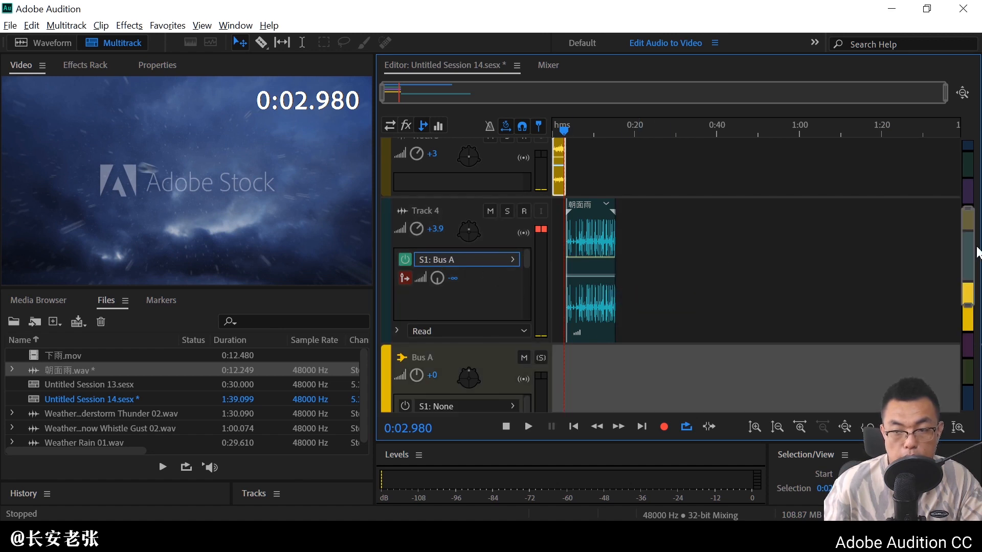
Add a Studio Reverb to Bus A's first effect slot with the dry level at 0% and the wet level at maximum.
{"action": "left_click_drag", "start_coordinate": [968, 239], "coordinate": [973, 270]}
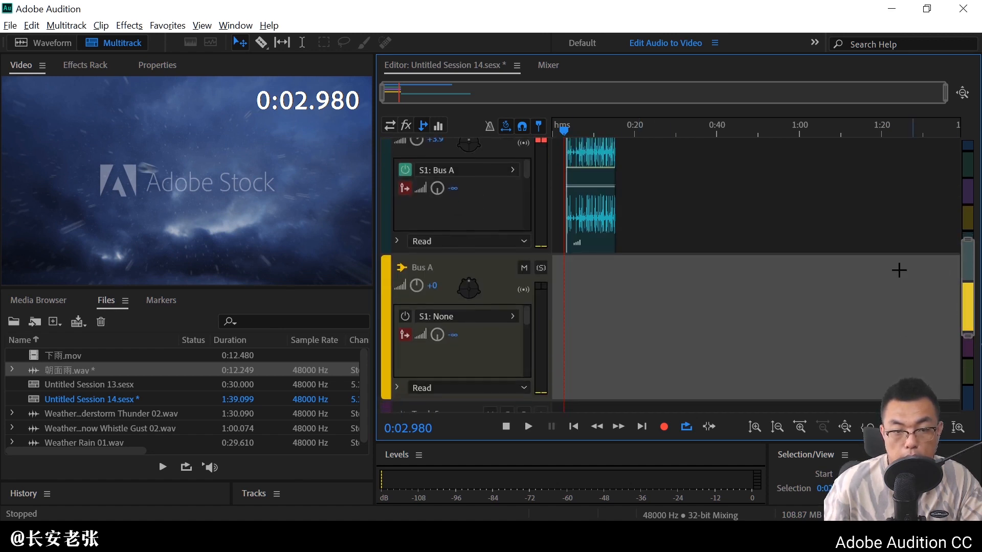
{"action": "left_click", "coordinate": [406, 125]}
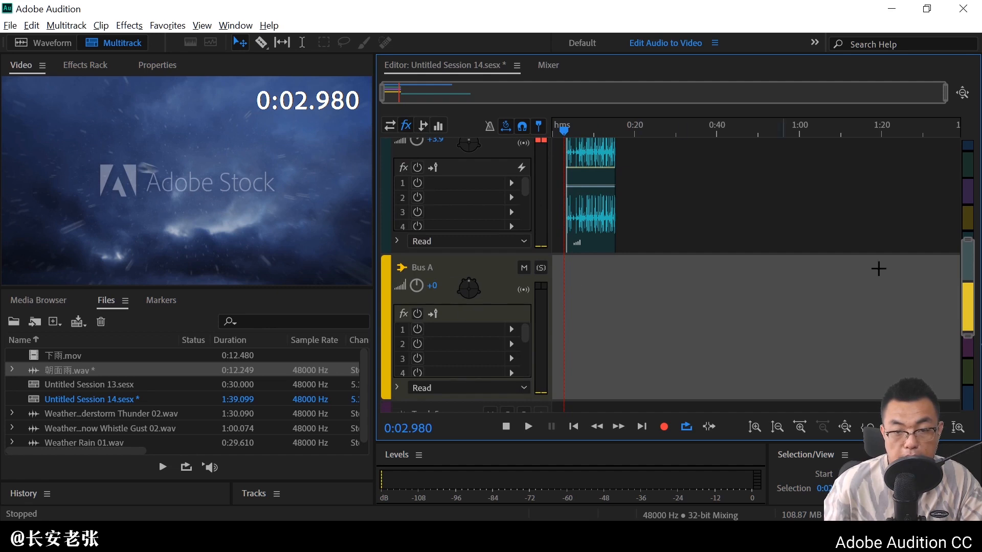
{"action": "left_click_drag", "start_coordinate": [970, 274], "coordinate": [976, 300]}
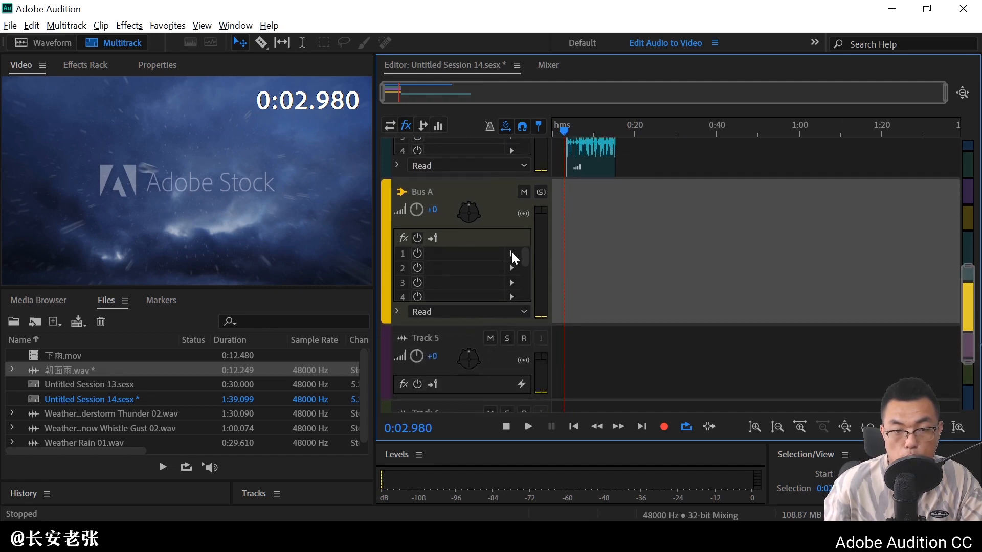
{"action": "left_click", "coordinate": [511, 252]}
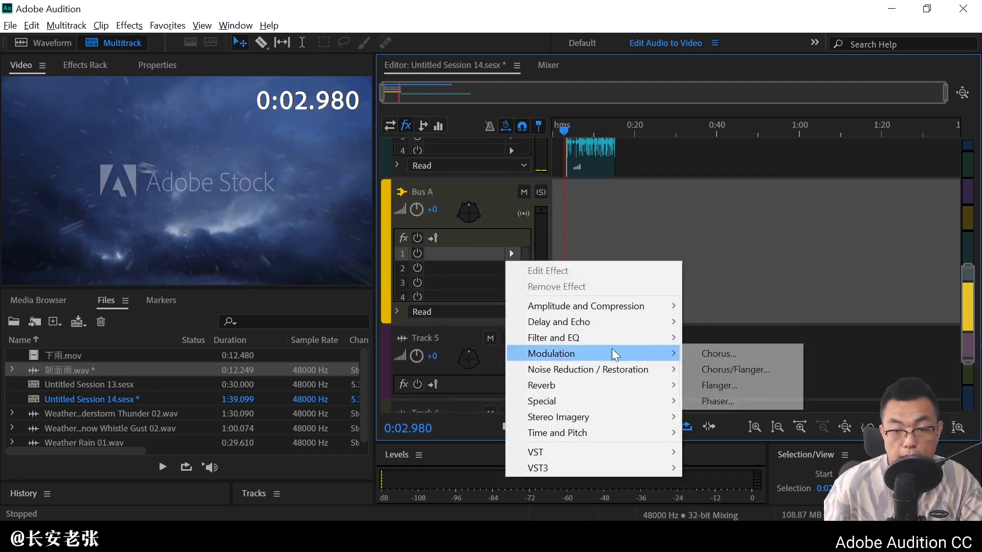
{"action": "mouse_move", "coordinate": [657, 308]}
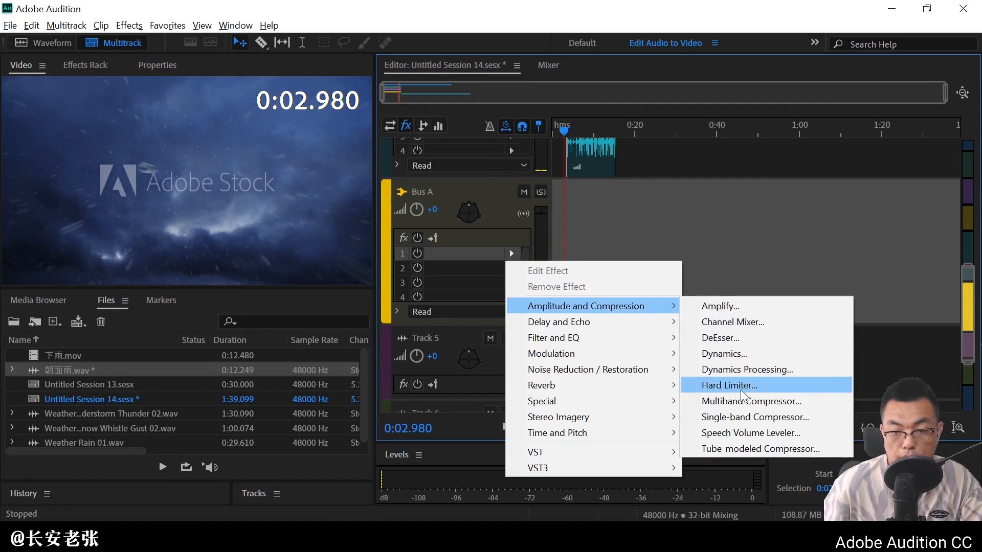
{"action": "mouse_move", "coordinate": [617, 389]}
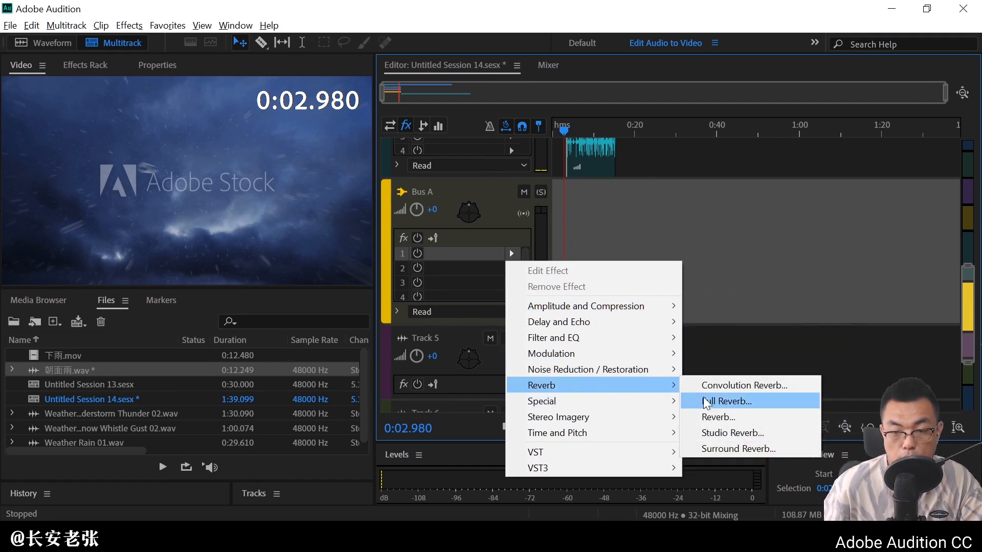
{"action": "left_click", "coordinate": [723, 433]}
{"action": "left_click_drag", "start_coordinate": [521, 372], "coordinate": [424, 373]}
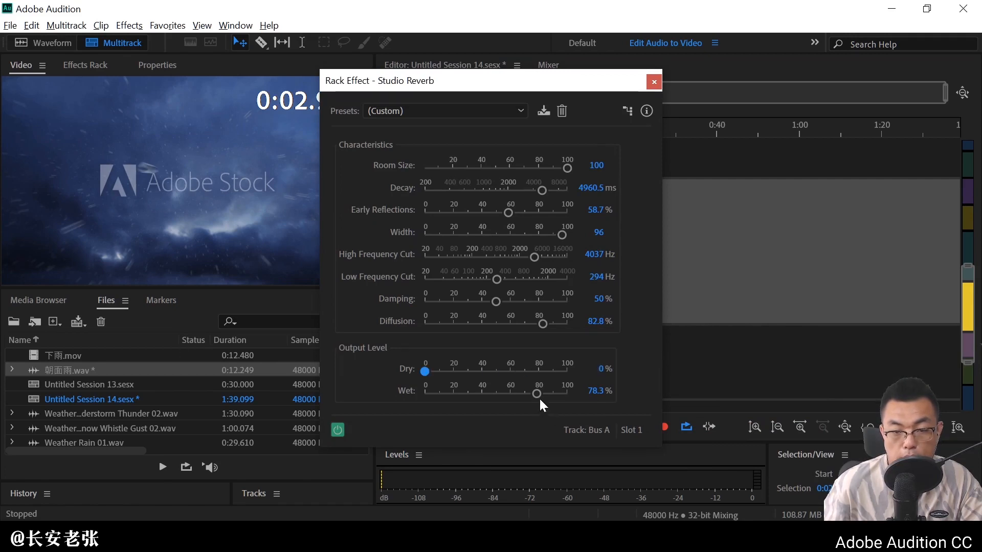
{"action": "left_click_drag", "start_coordinate": [537, 393], "coordinate": [567, 394]}
{"action": "left_click", "coordinate": [652, 81]}
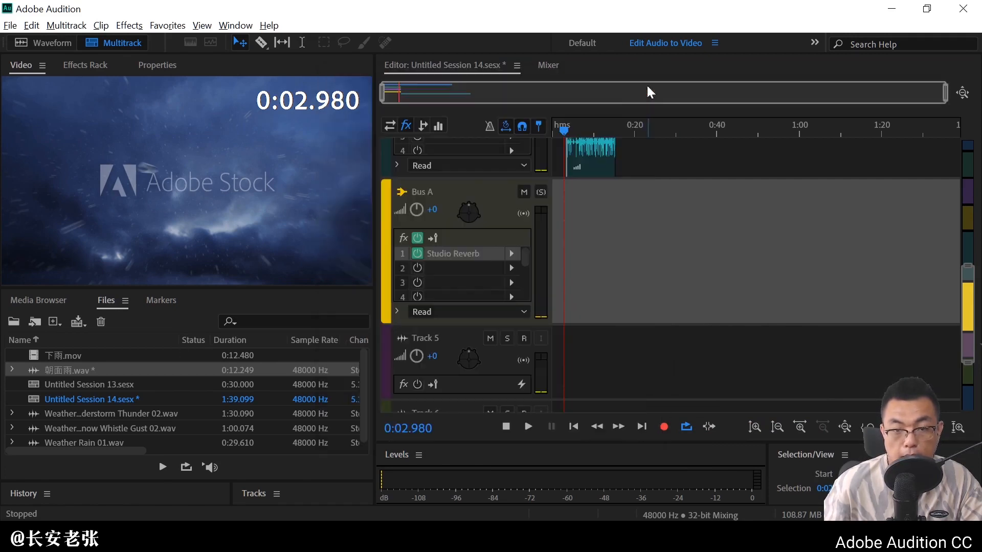
Add an Echo to Bus A's second effect slot with feedback at 16.67% left and 14.22% right, and both echo levels at 100%.
{"action": "left_click", "coordinate": [511, 268]}
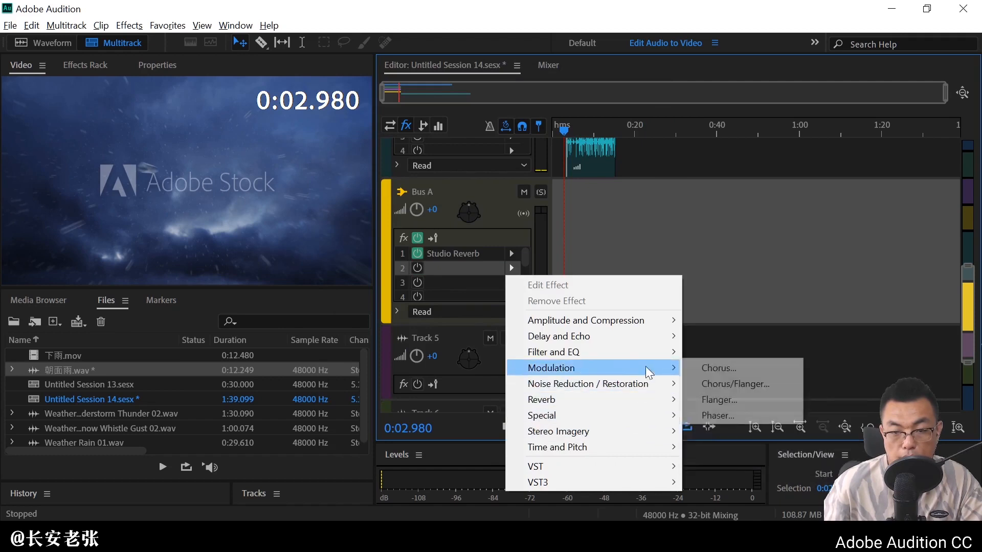
{"action": "mouse_move", "coordinate": [650, 336]}
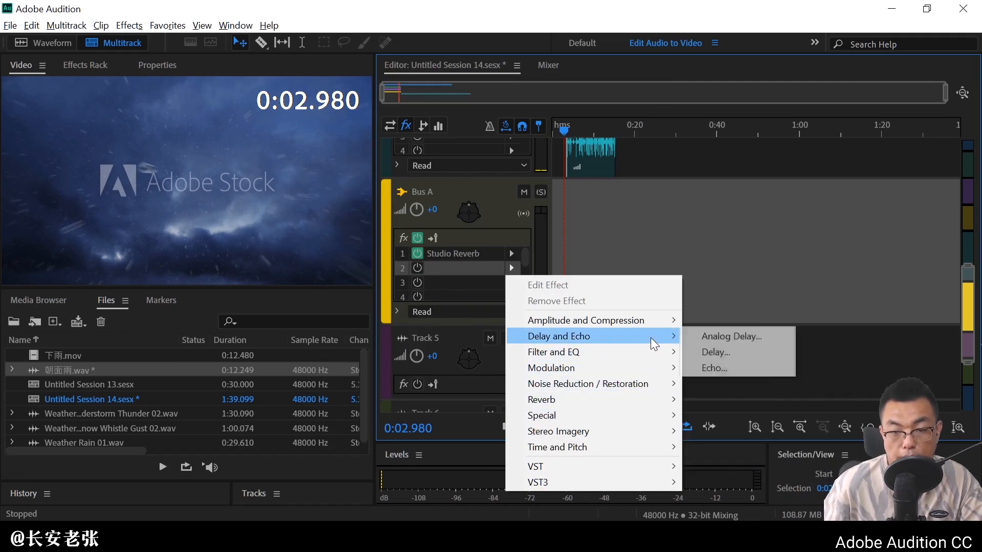
{"action": "left_click", "coordinate": [712, 367]}
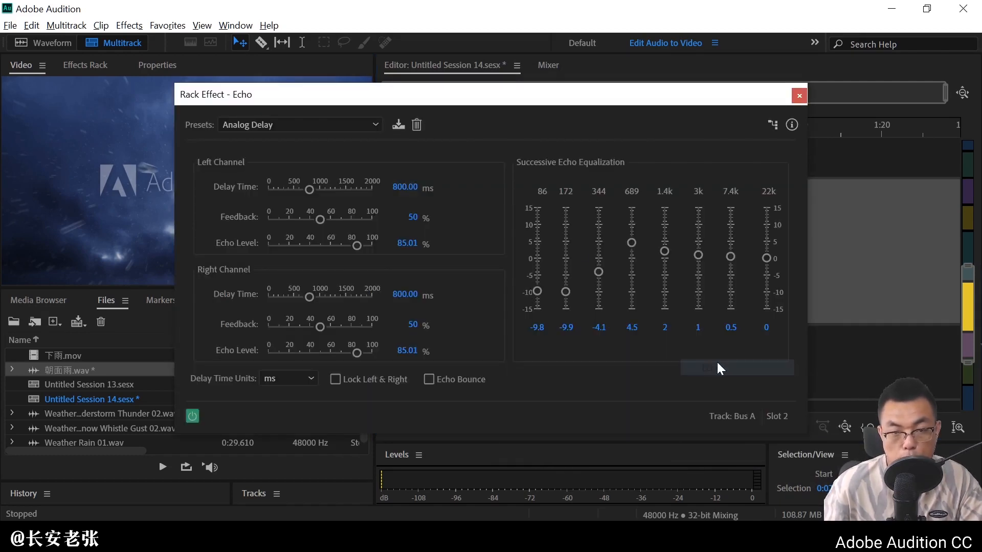
{"action": "left_click_drag", "start_coordinate": [319, 220], "coordinate": [282, 222]}
{"action": "left_click_drag", "start_coordinate": [319, 326], "coordinate": [282, 327]}
{"action": "left_click_drag", "start_coordinate": [357, 353], "coordinate": [373, 353]}
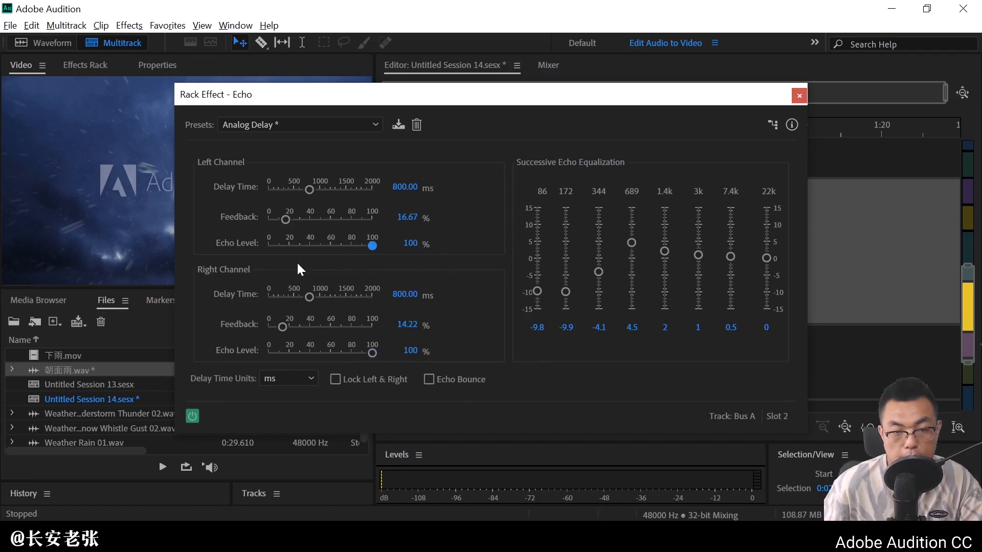
{"action": "left_click", "coordinate": [799, 95]}
Switch Track 4's send to Bus A to pre-fader and set its level to +1.2 dB.
{"action": "left_click_drag", "start_coordinate": [971, 337], "coordinate": [962, 291]}
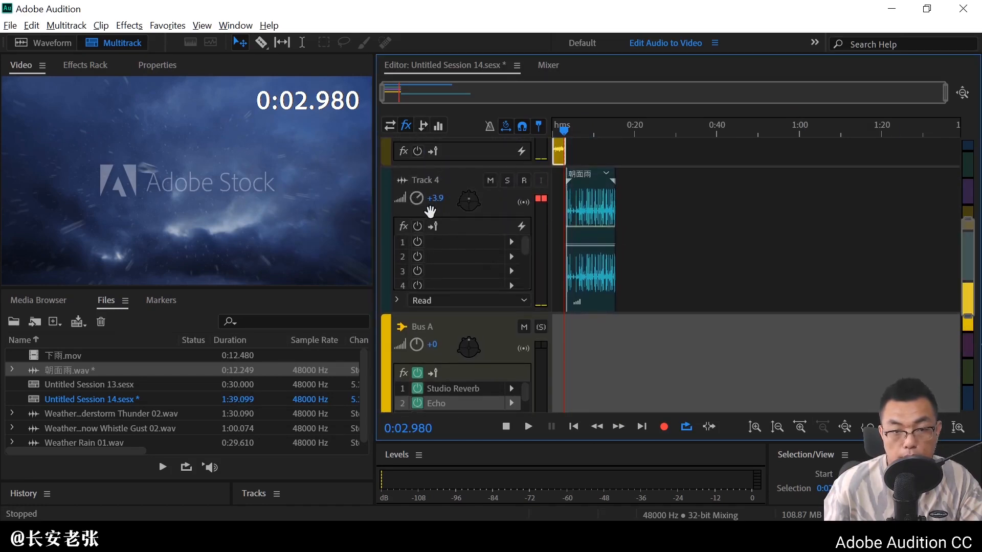
{"action": "left_click", "coordinate": [423, 125]}
{"action": "left_click", "coordinate": [411, 248]}
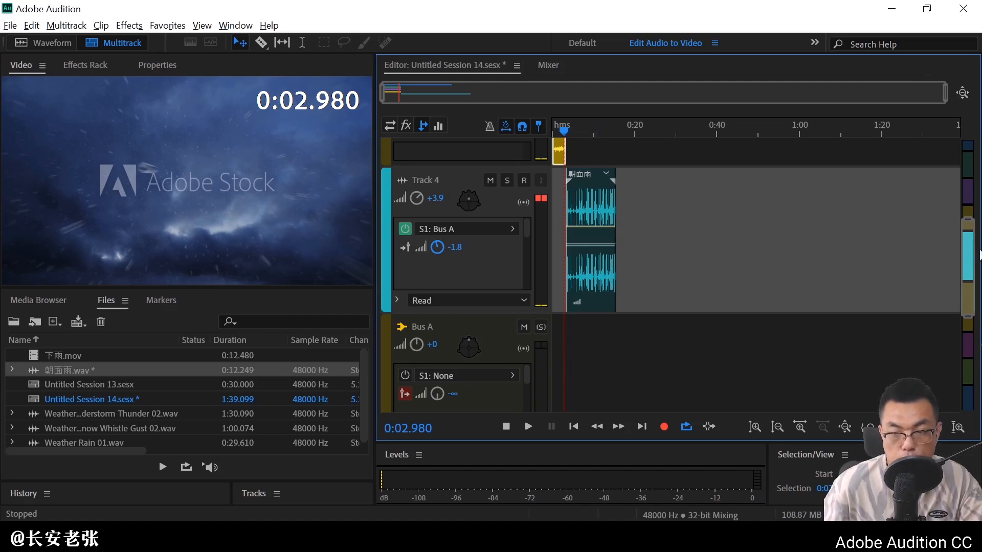
{"action": "scroll", "coordinate": [628, 303], "scroll_direction": "down", "scroll_amount": 3}
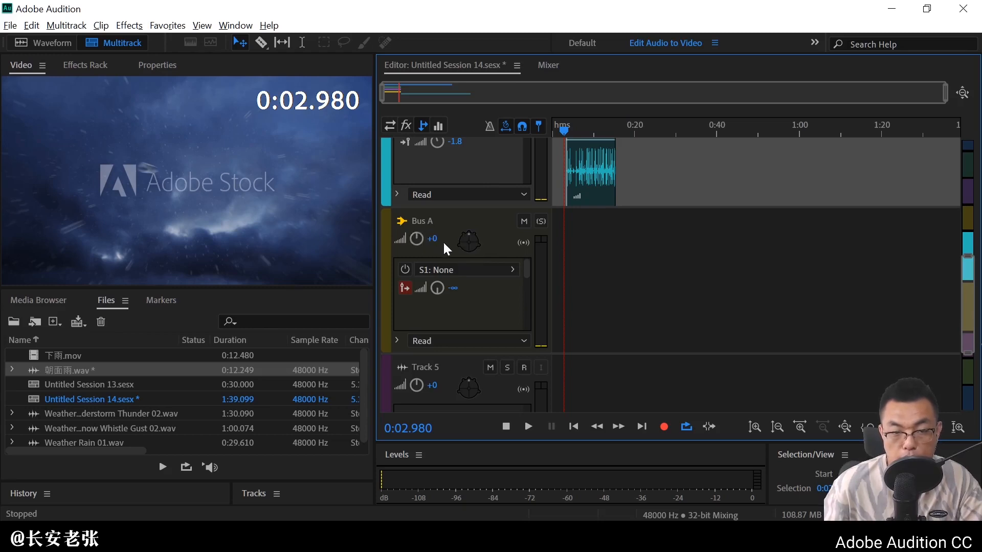
{"action": "left_click_drag", "start_coordinate": [965, 309], "coordinate": [968, 268]}
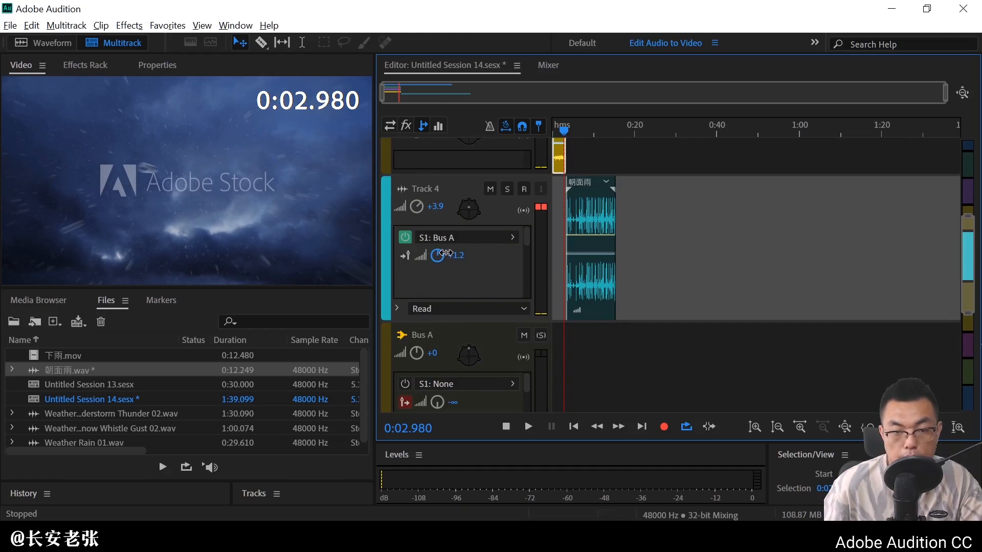
{"action": "left_click_drag", "start_coordinate": [965, 252], "coordinate": [966, 266]}
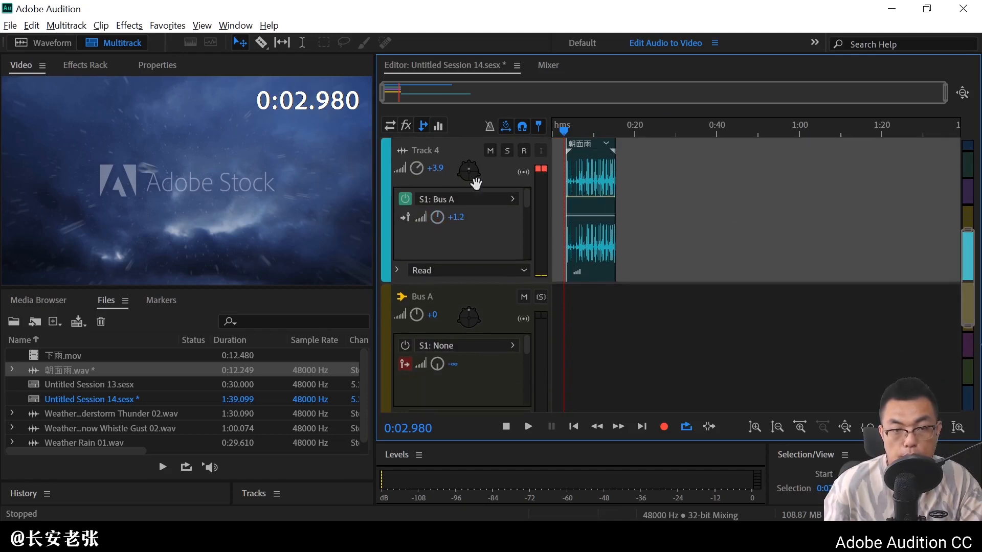
Play the mix from near the start and raise Bus A's volume to +4.5 dB.
{"action": "left_click", "coordinate": [407, 126]}
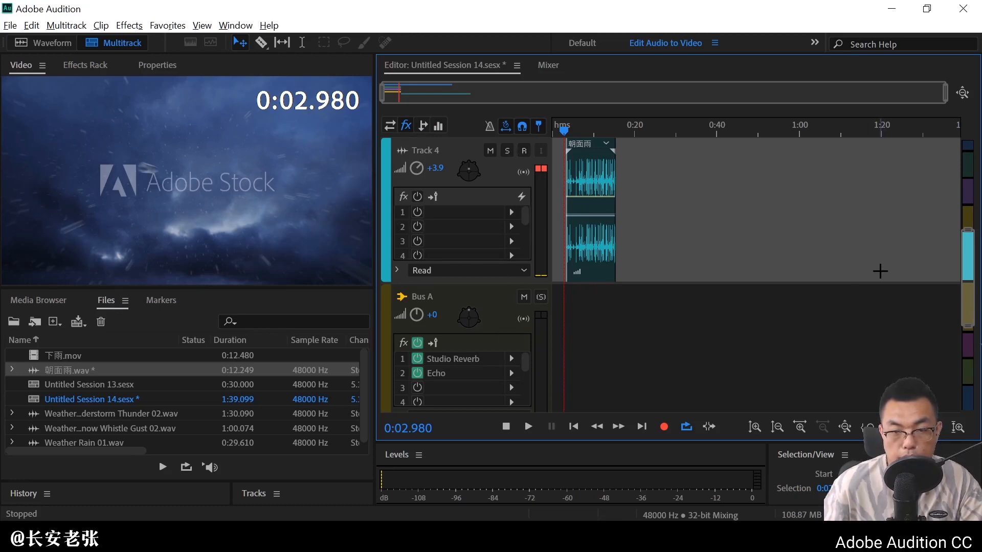
{"action": "left_click_drag", "start_coordinate": [564, 134], "coordinate": [555, 135]}
{"action": "key", "text": "space"}
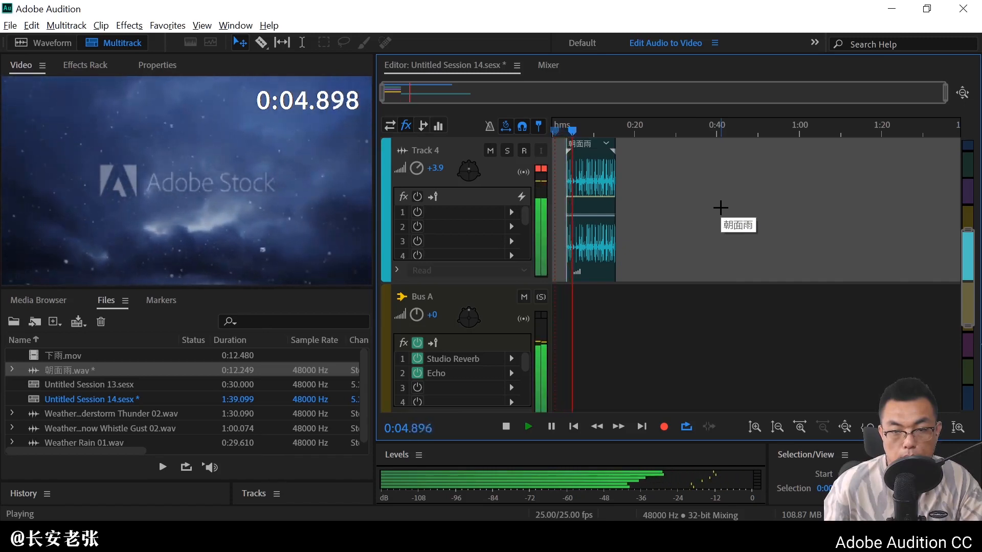
{"action": "left_click_drag", "start_coordinate": [424, 318], "coordinate": [464, 334]}
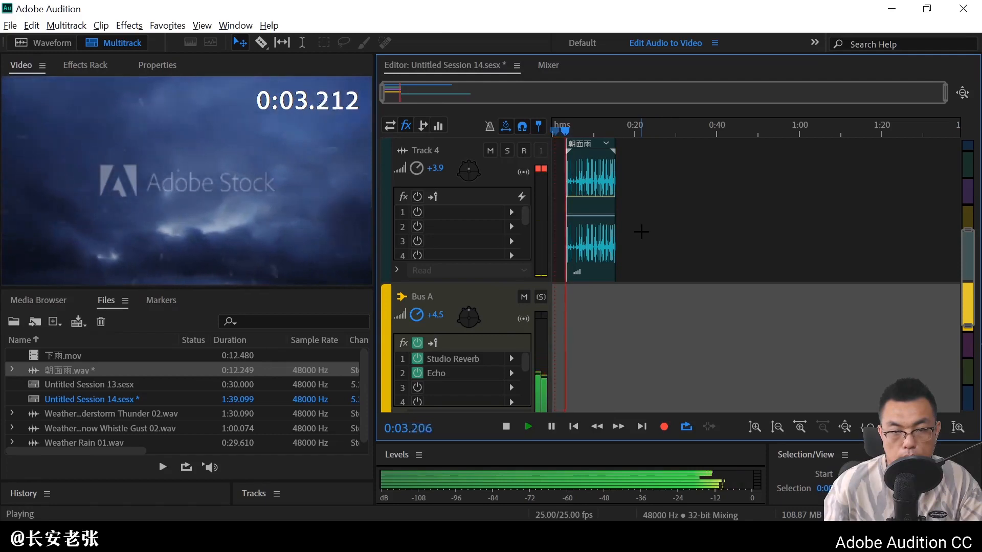
{"action": "key", "text": "space"}
Raise Track 4's volume to +7.8 dB and play the mix from 0:03.166 past the end of the video.
{"action": "left_click", "coordinate": [420, 171]}
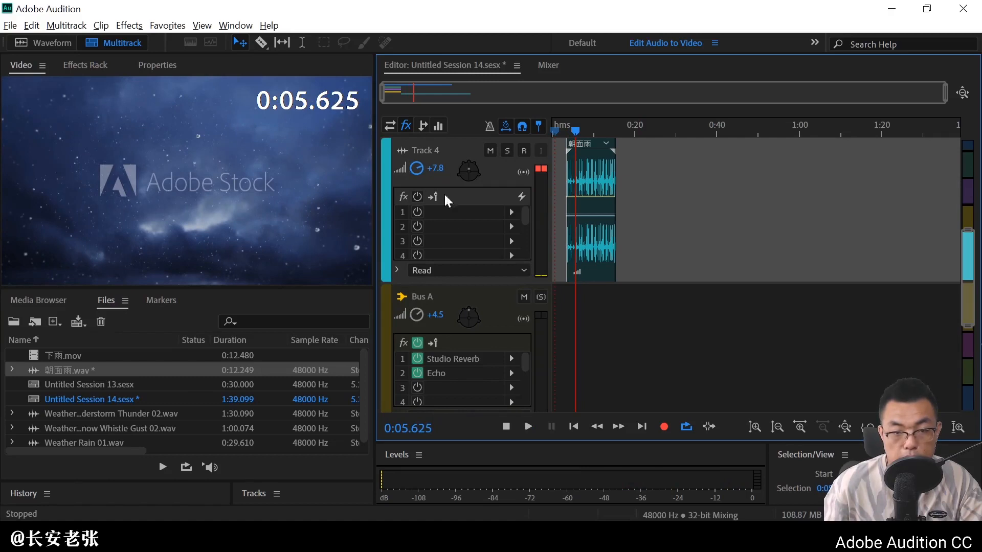
{"action": "scroll", "coordinate": [913, 290], "scroll_direction": "down", "scroll_amount": 2}
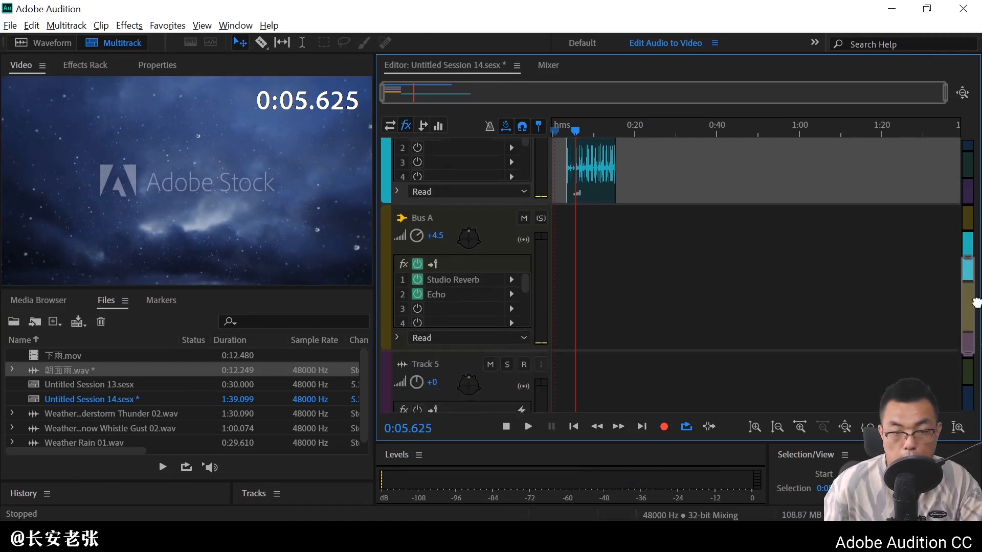
{"action": "left_click", "coordinate": [422, 238]}
{"action": "left_click", "coordinate": [564, 130]}
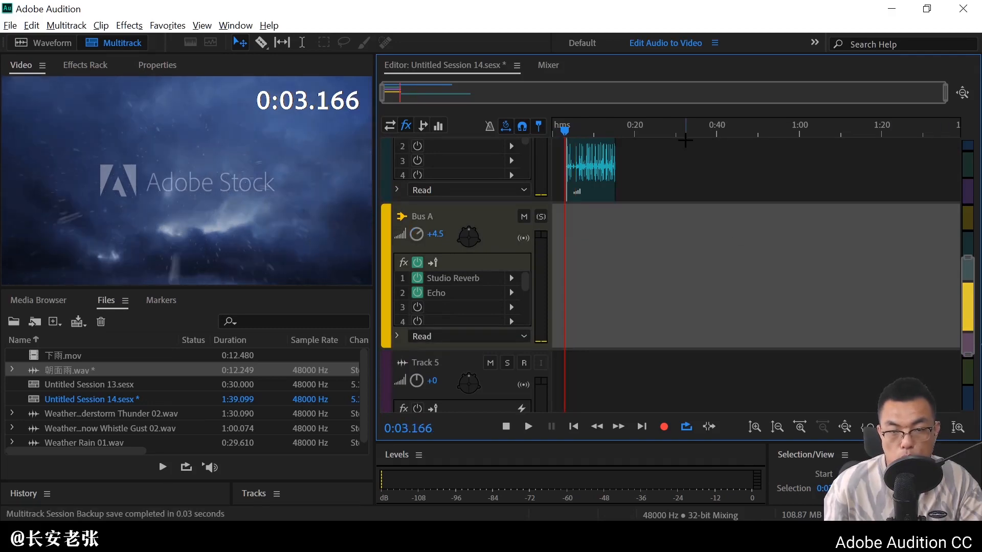
{"action": "key", "text": "space"}
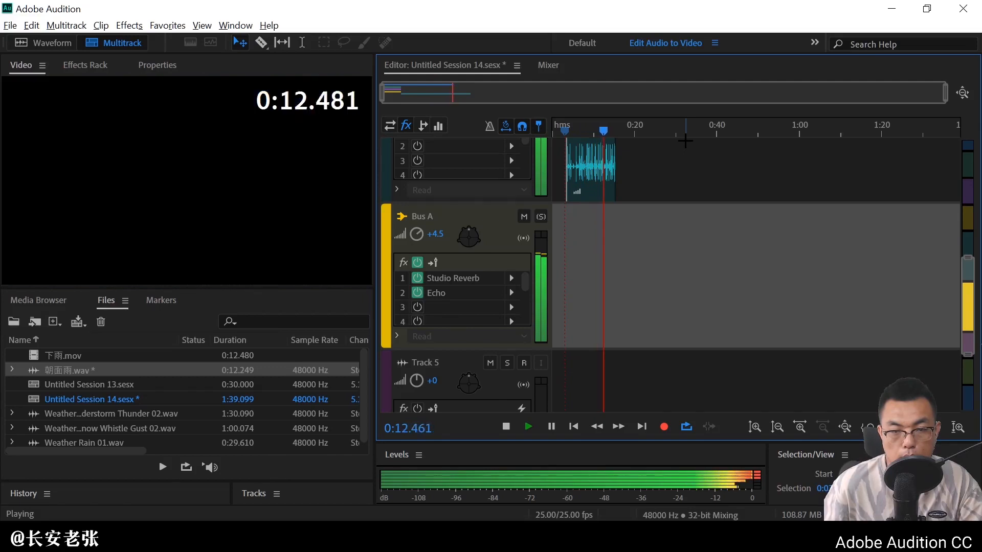
{"action": "key", "text": "space"}
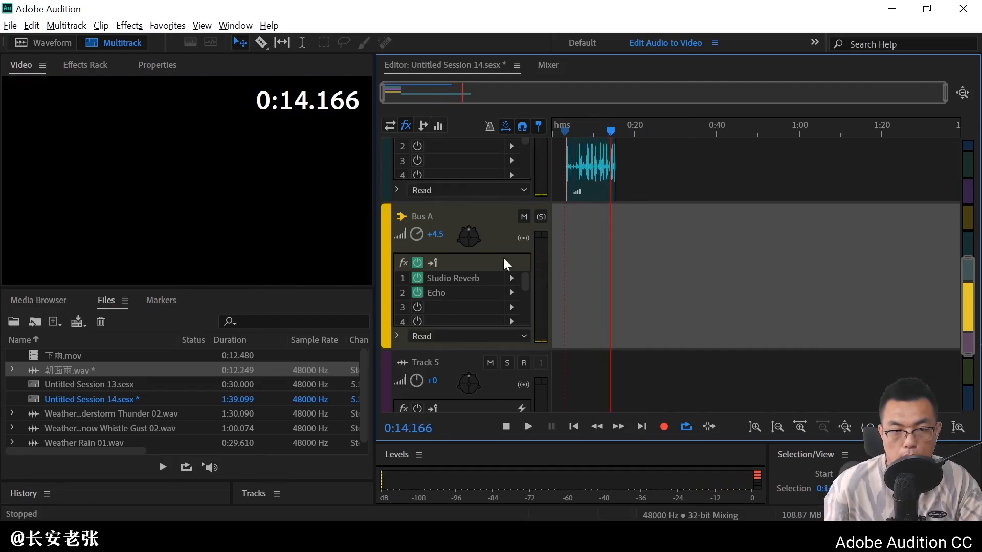
Check Bus A's surround panner, Track 4's send settings and the effects on the bus.
{"action": "double_click", "coordinate": [470, 236]}
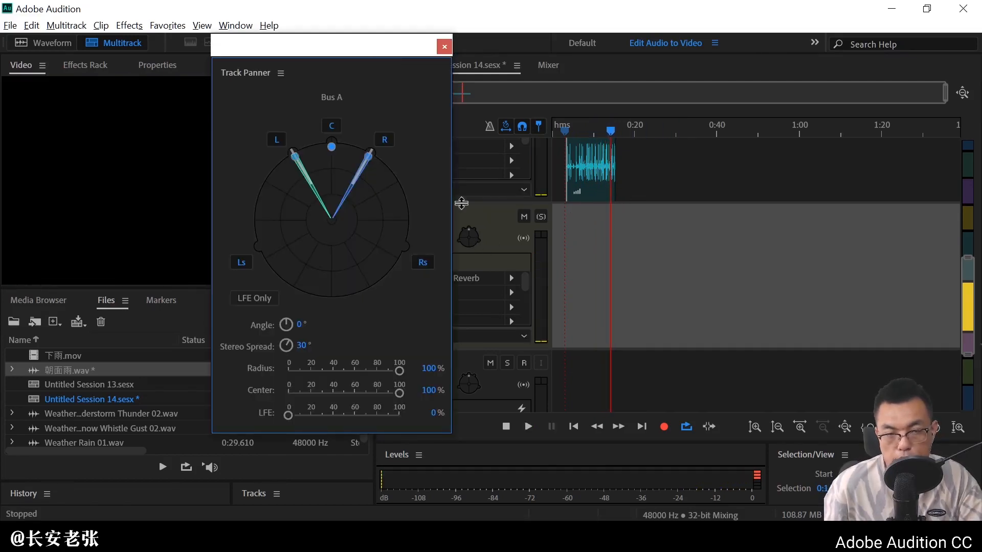
{"action": "left_click_drag", "start_coordinate": [398, 72], "coordinate": [328, 91]}
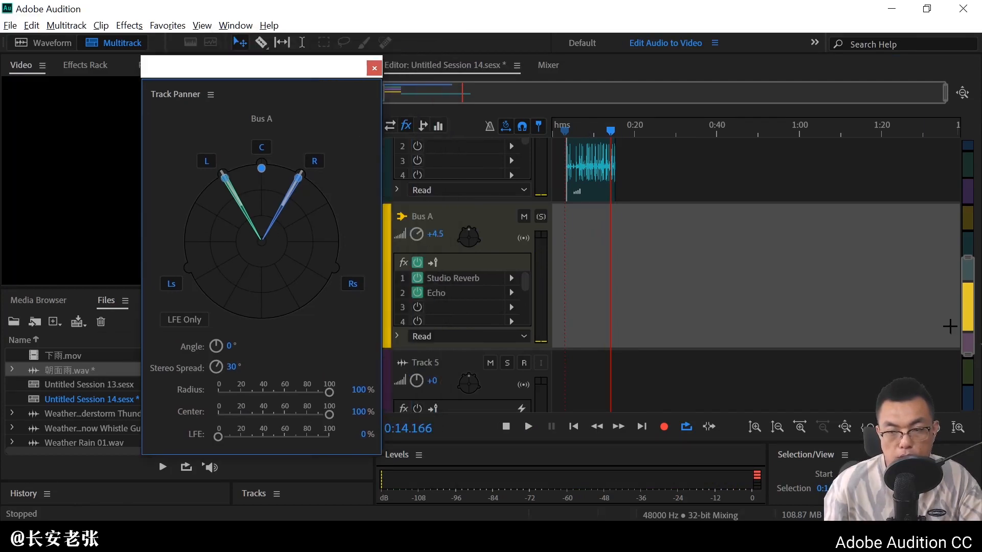
{"action": "left_click", "coordinate": [374, 68]}
{"action": "left_click_drag", "start_coordinate": [965, 343], "coordinate": [972, 274]}
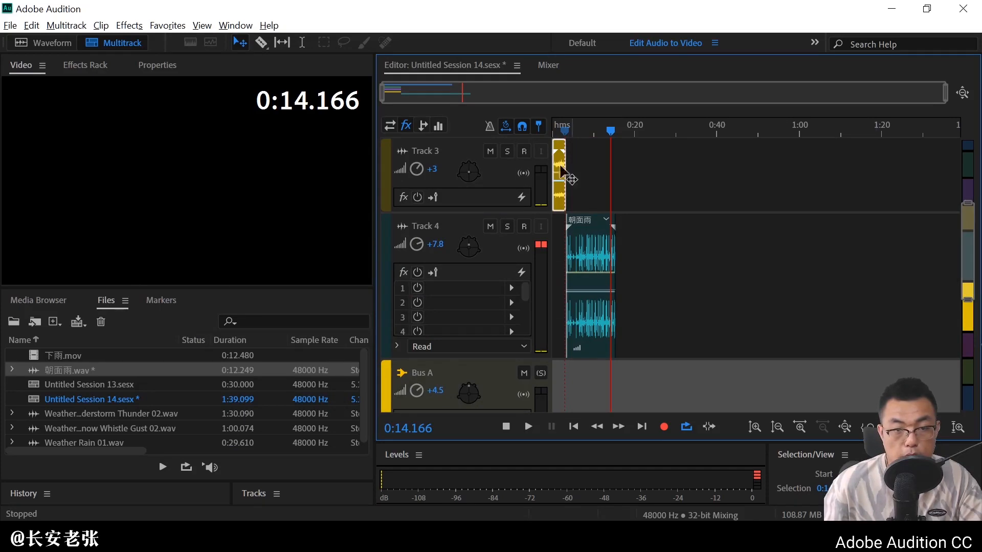
{"action": "left_click", "coordinate": [424, 126]}
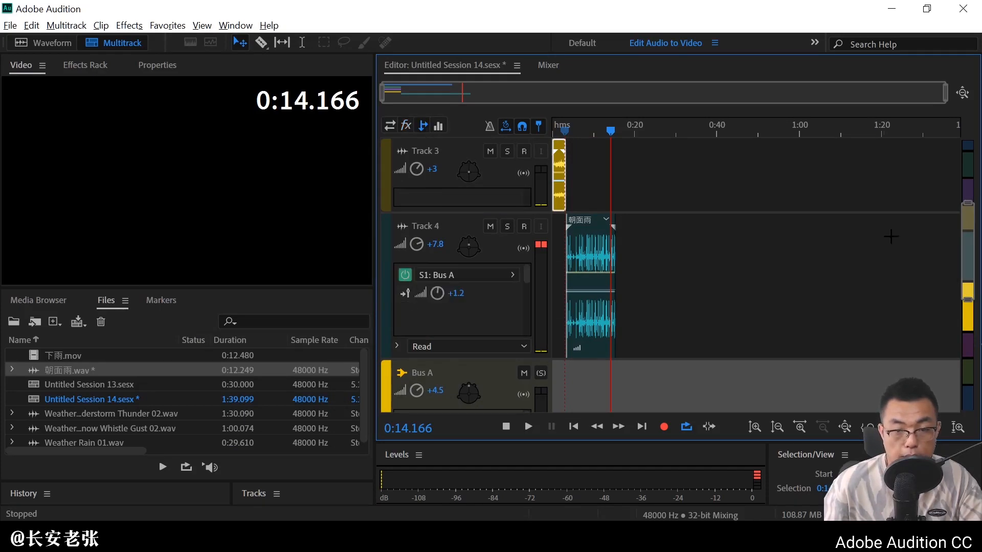
{"action": "scroll", "coordinate": [495, 178], "scroll_direction": "down", "scroll_amount": 3}
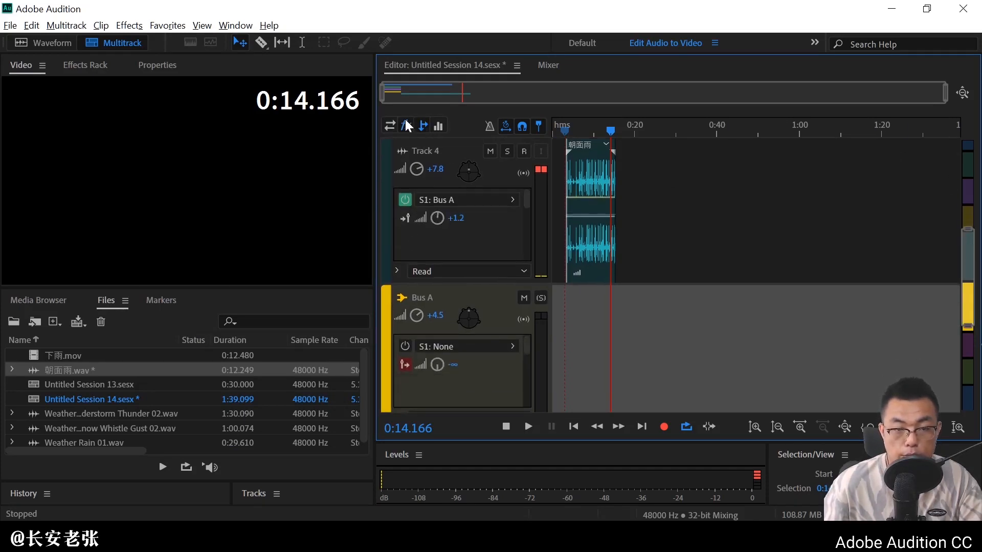
{"action": "left_click", "coordinate": [406, 126]}
{"action": "left_click_drag", "start_coordinate": [965, 261], "coordinate": [977, 282]}
Move the playhead to 0:08.754 and pan Bus A just behind the centre of the surround field, at an angle of -175° and a radius of 21%.
{"action": "left_click_drag", "start_coordinate": [610, 131], "coordinate": [588, 132]}
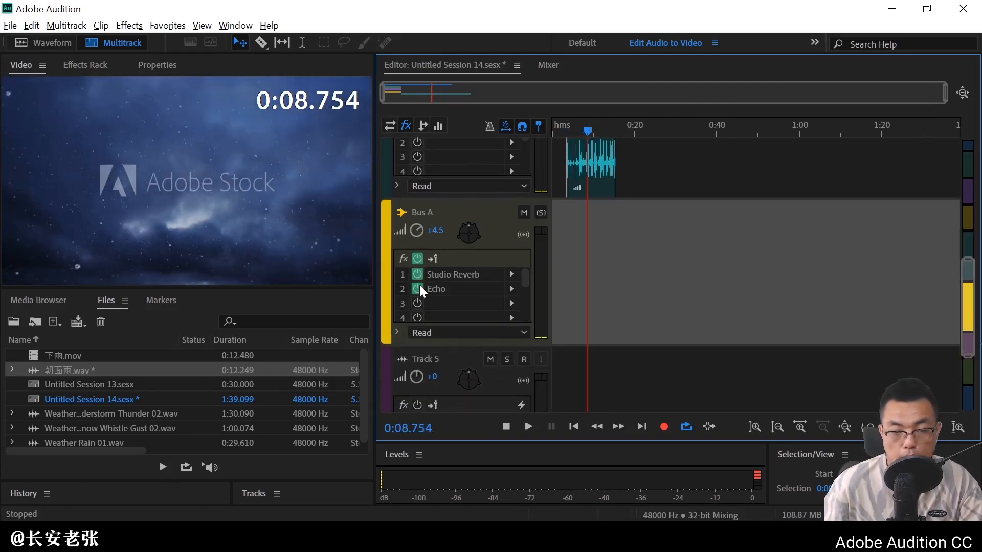
{"action": "double_click", "coordinate": [465, 232]}
{"action": "left_click_drag", "start_coordinate": [259, 166], "coordinate": [260, 256]}
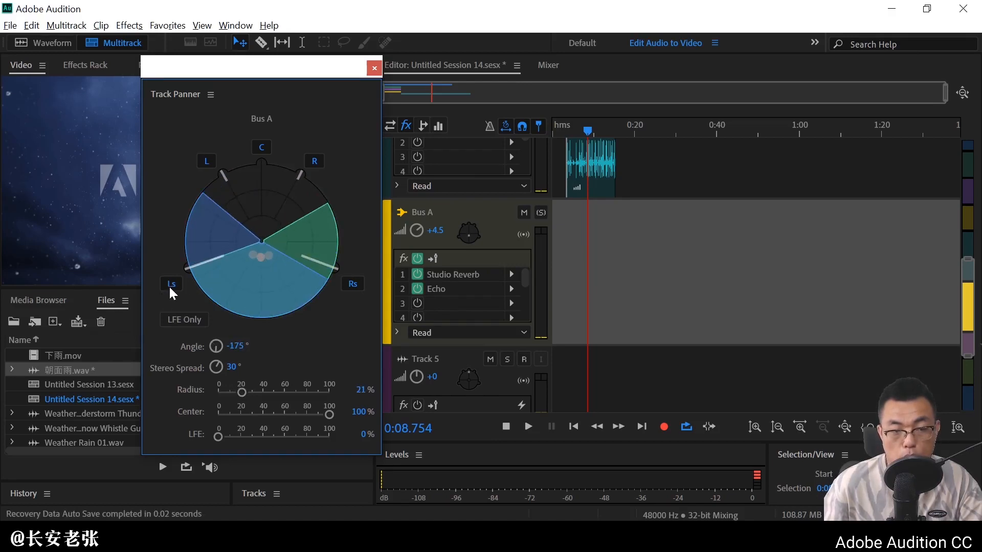
{"action": "left_click", "coordinate": [374, 73]}
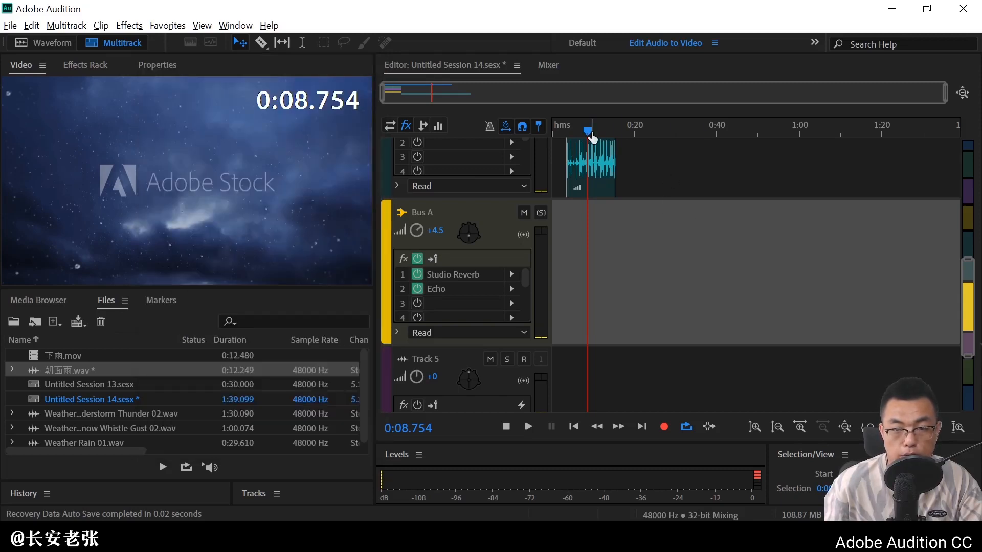
Play the whole mix from the start of the session until just past the end of the video.
{"action": "left_click_drag", "start_coordinate": [967, 319], "coordinate": [934, 280]}
{"action": "left_click_drag", "start_coordinate": [587, 131], "coordinate": [546, 136]}
{"action": "key", "text": "space"}
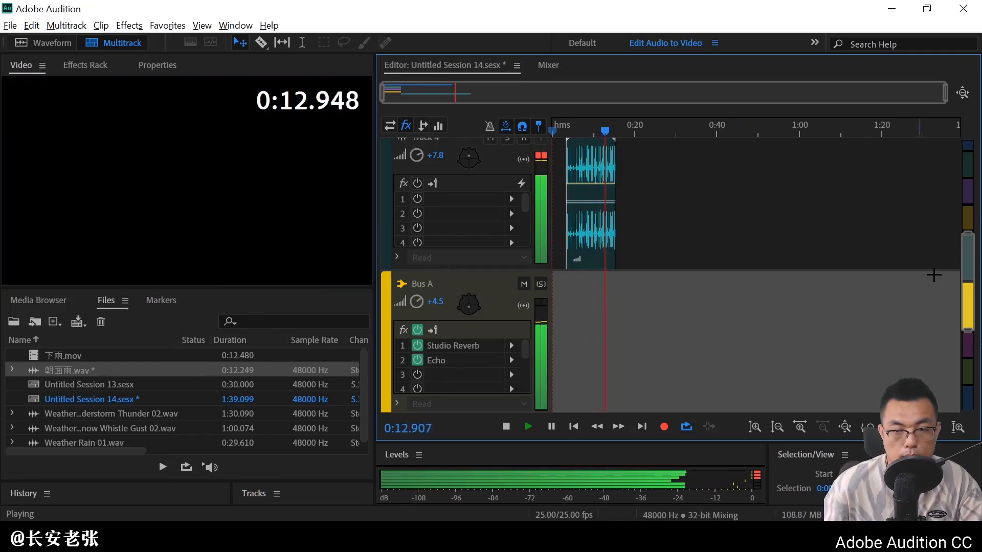
{"action": "key", "text": "space"}
{"action": "scroll", "coordinate": [513, 287], "scroll_direction": "up", "scroll_amount": 4}
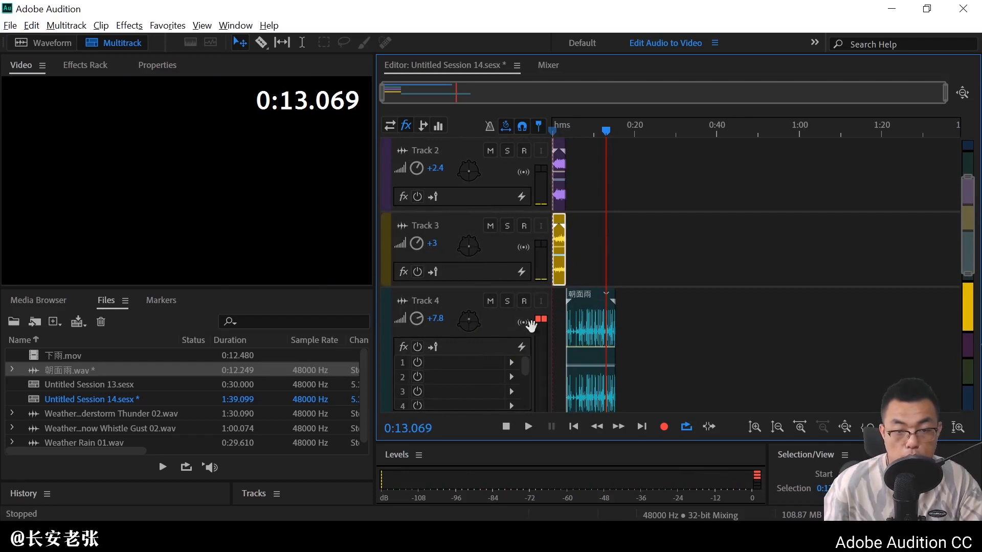
Play from 0:04.284 while panning Track 4 to the rear of the surround field, at an angle of about 176°.
{"action": "scroll", "coordinate": [946, 252], "scroll_direction": "down", "scroll_amount": 3}
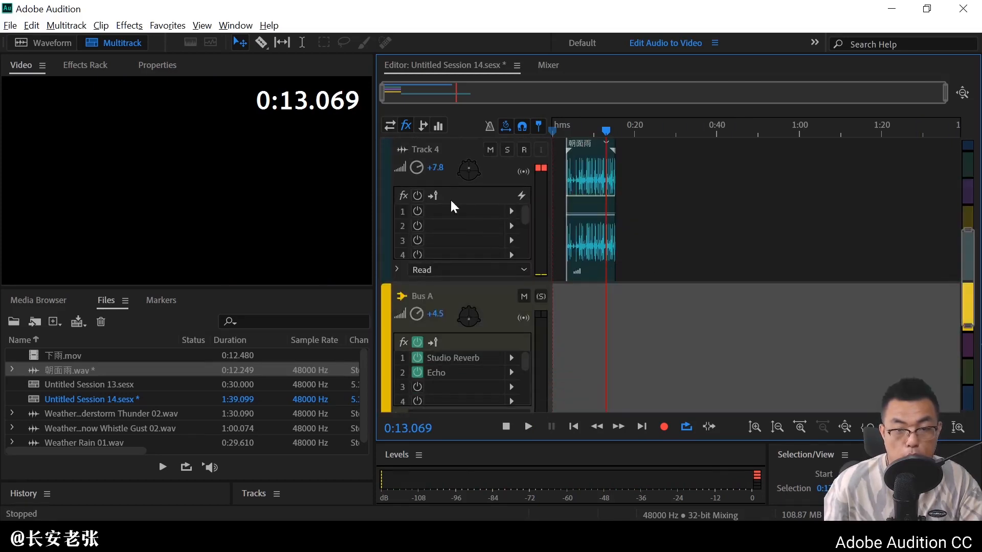
{"action": "double_click", "coordinate": [464, 170]}
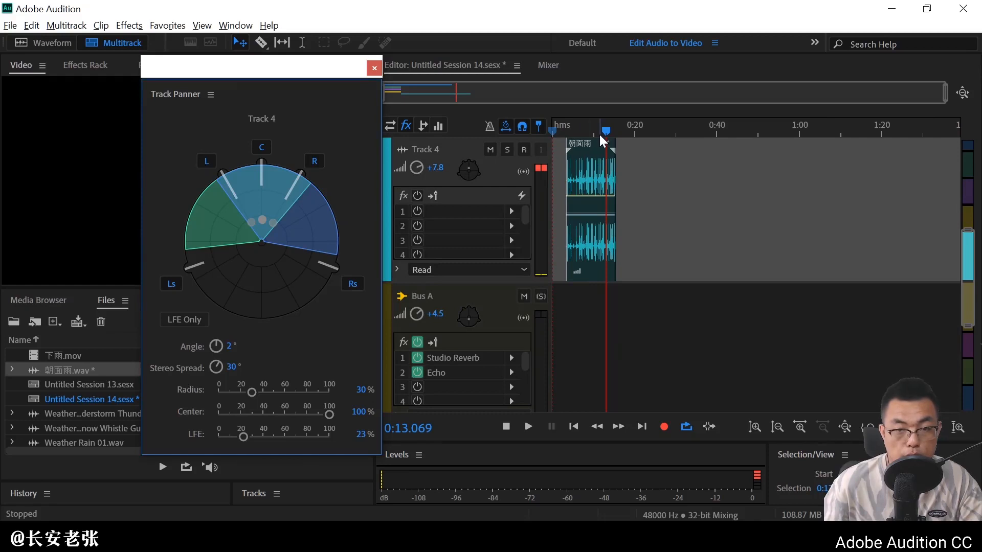
{"action": "left_click_drag", "start_coordinate": [606, 132], "coordinate": [569, 135]}
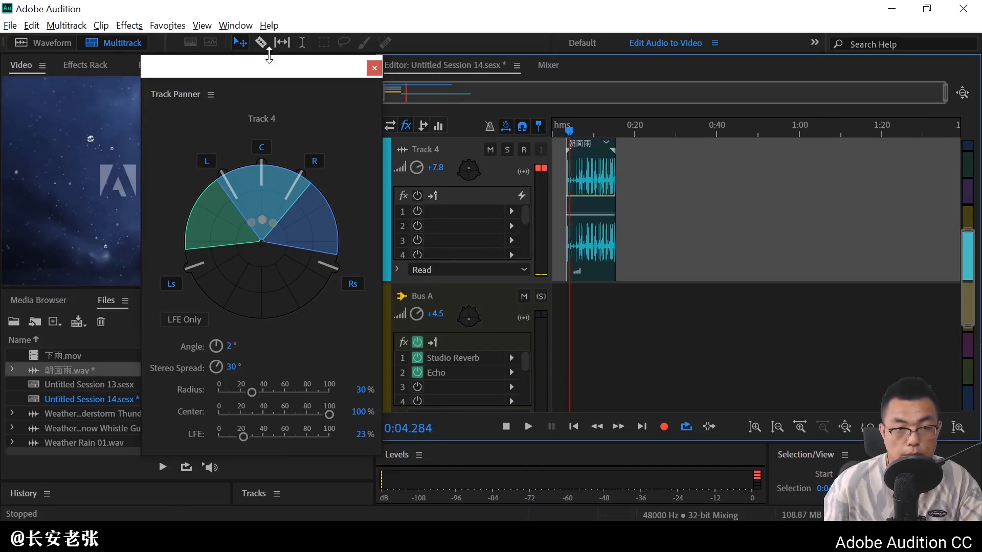
{"action": "left_click_drag", "start_coordinate": [273, 66], "coordinate": [836, 68]}
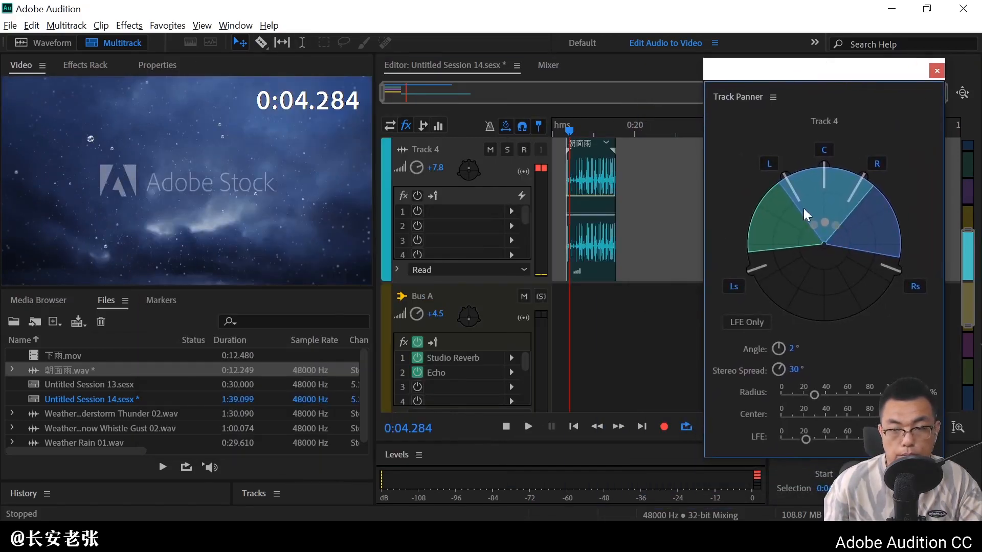
{"action": "key", "text": "space"}
{"action": "left_click_drag", "start_coordinate": [817, 215], "coordinate": [826, 286]}
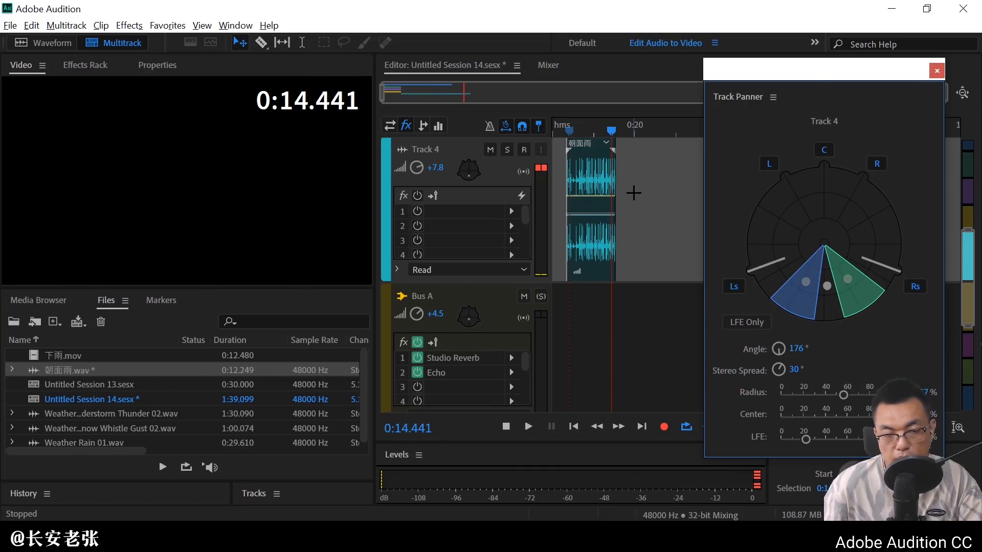
Replay the mix, panning Track 4 towards the left surround at about -101° and then almost onto the centre point, at an angle of about 48°.
{"action": "mouse_move", "coordinate": [733, 286]}
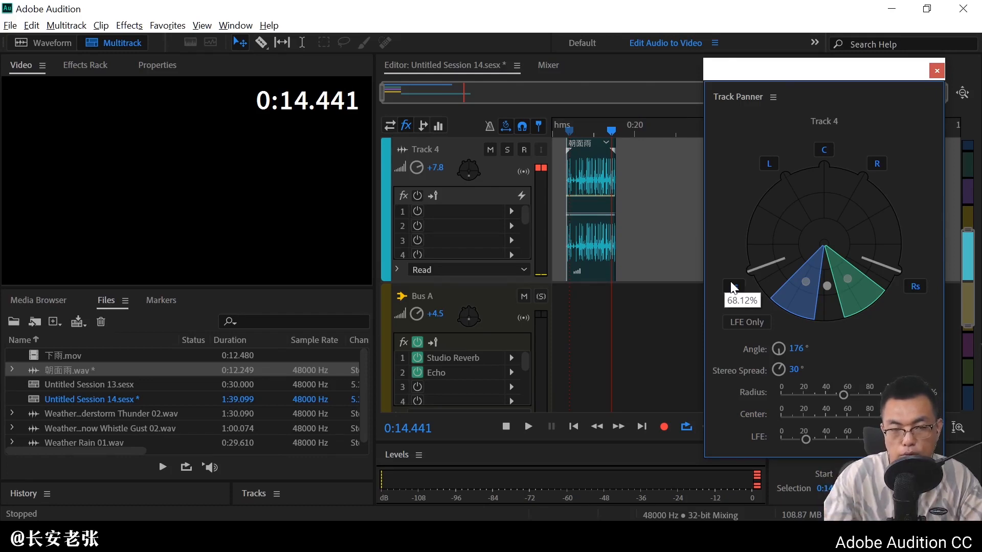
{"action": "left_click_drag", "start_coordinate": [777, 272], "coordinate": [805, 248]}
{"action": "key", "text": "space"}
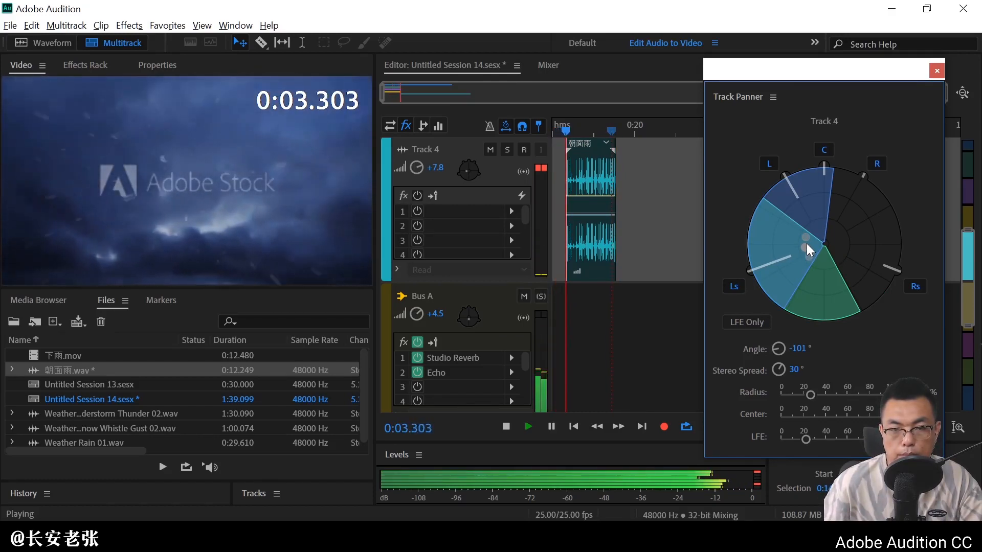
{"action": "left_click_drag", "start_coordinate": [805, 243], "coordinate": [826, 241]}
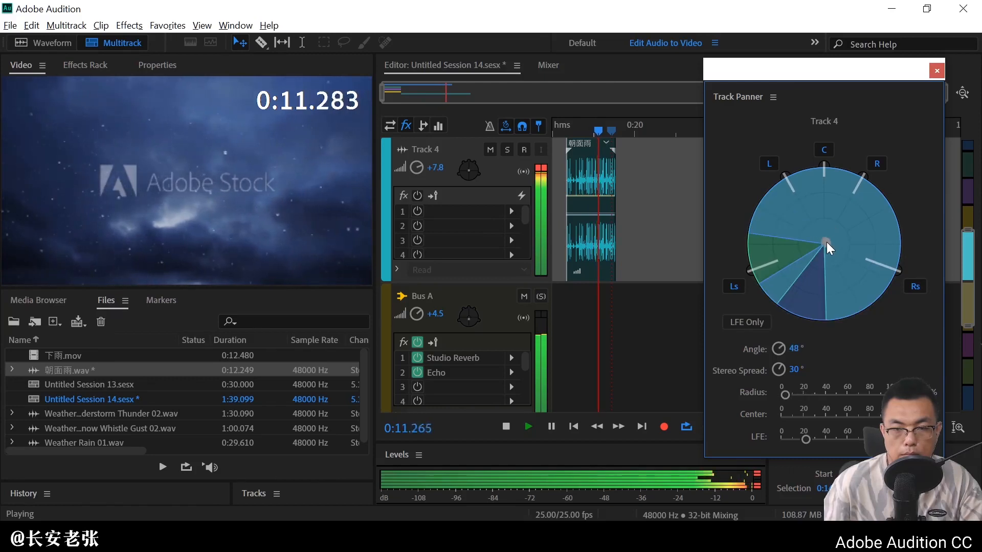
{"action": "key", "text": "space"}
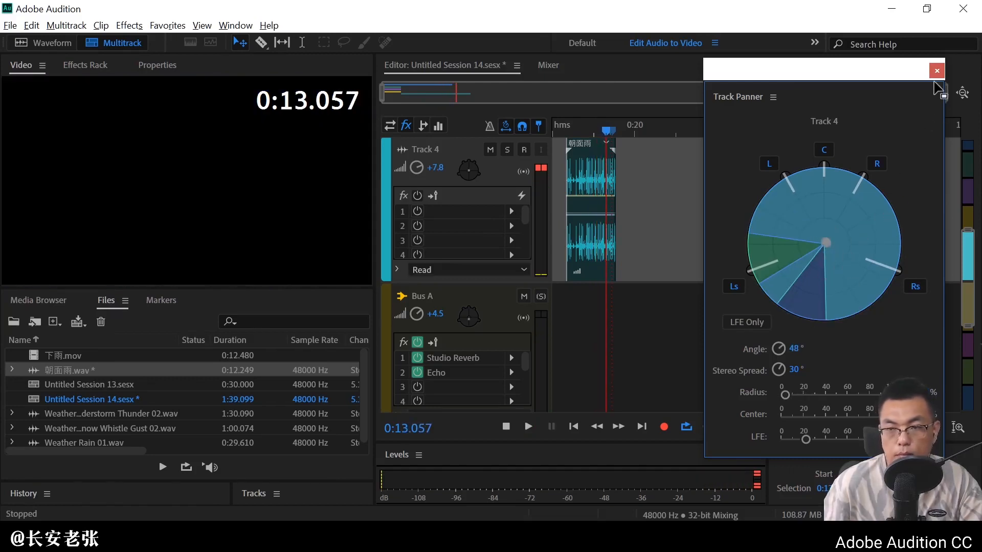
{"action": "left_click", "coordinate": [936, 71]}
Return the playhead to the session start, mix down the entire session to a new file and play the mixdown.
{"action": "left_click", "coordinate": [583, 174]}
{"action": "key", "text": "Home"}
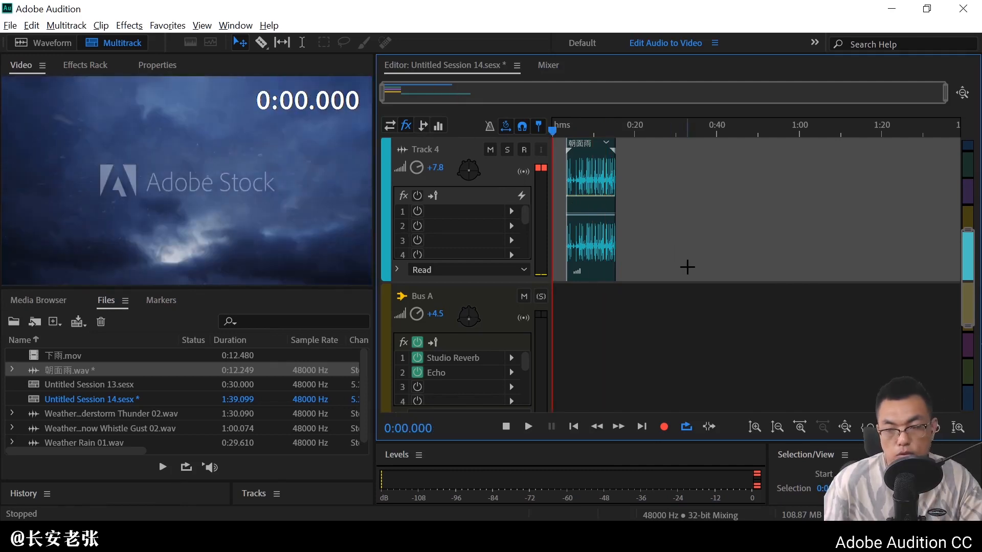
{"action": "scroll", "coordinate": [686, 267], "scroll_direction": "up", "scroll_amount": 5}
{"action": "scroll", "coordinate": [675, 266], "scroll_direction": "down", "scroll_amount": 6}
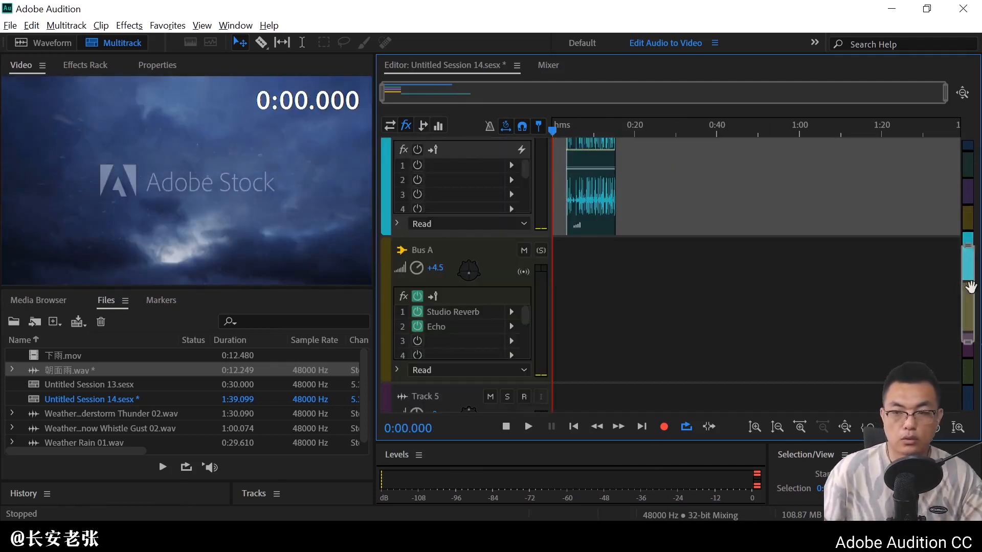
{"action": "left_click_drag", "start_coordinate": [971, 249], "coordinate": [968, 138]}
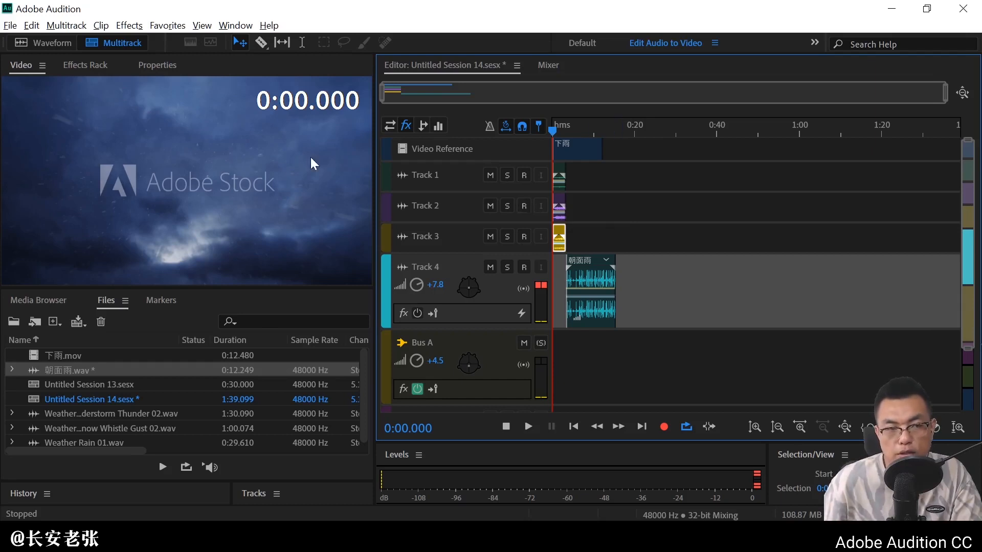
{"action": "left_click", "coordinate": [67, 25]}
{"action": "mouse_move", "coordinate": [105, 82]}
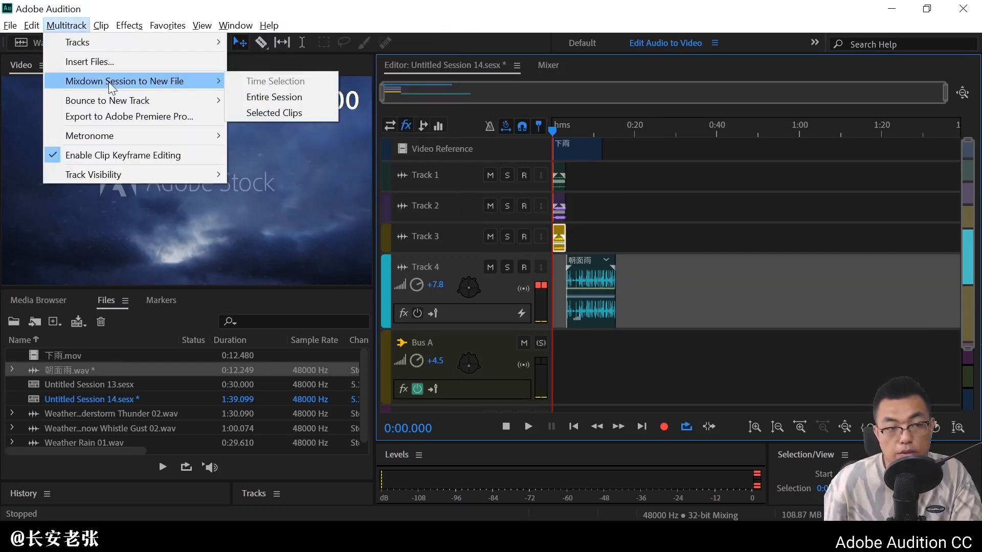
{"action": "left_click", "coordinate": [262, 101]}
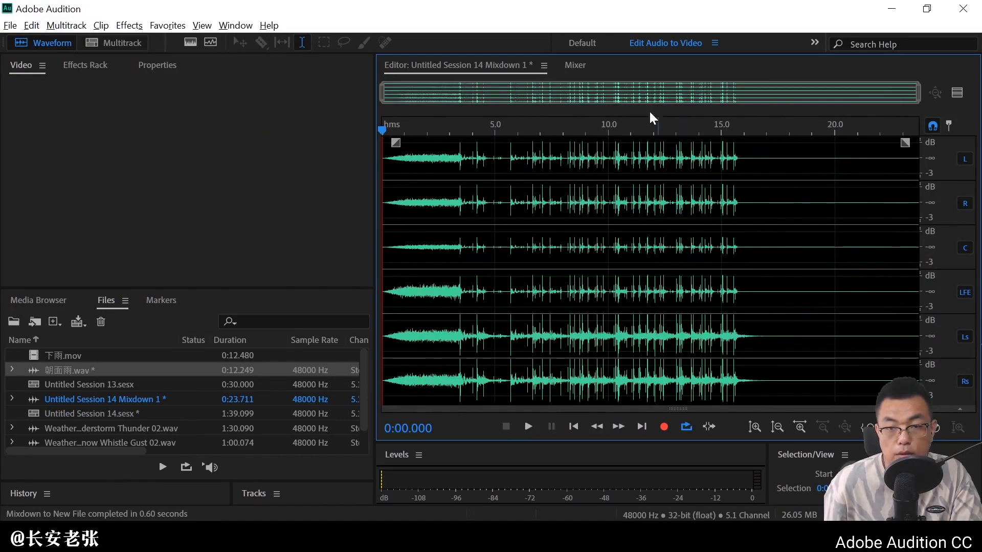
{"action": "key", "text": "space"}
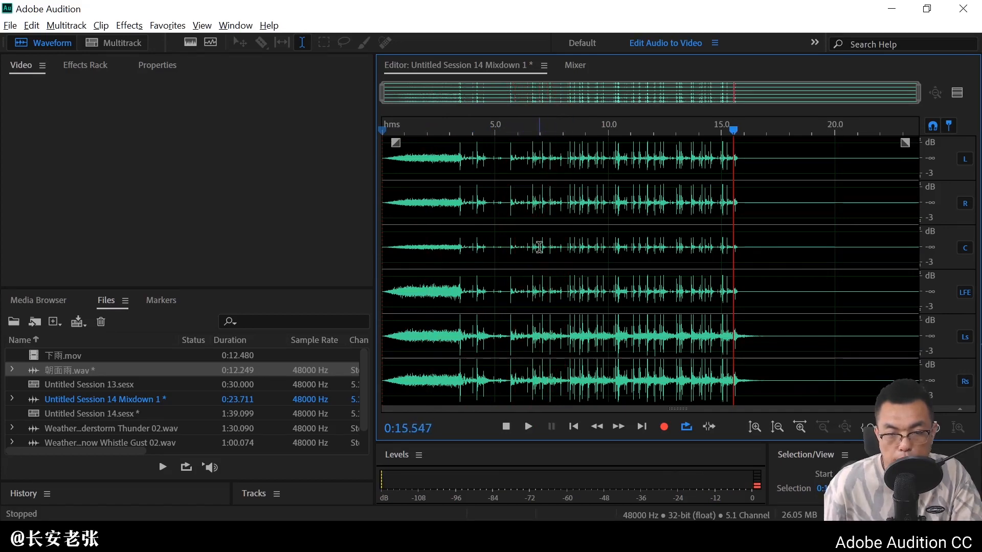
Convert the 5.1 mixdown to stereo and play the stereo version.
{"action": "right_click", "coordinate": [536, 229]}
{"action": "mouse_move", "coordinate": [616, 230]}
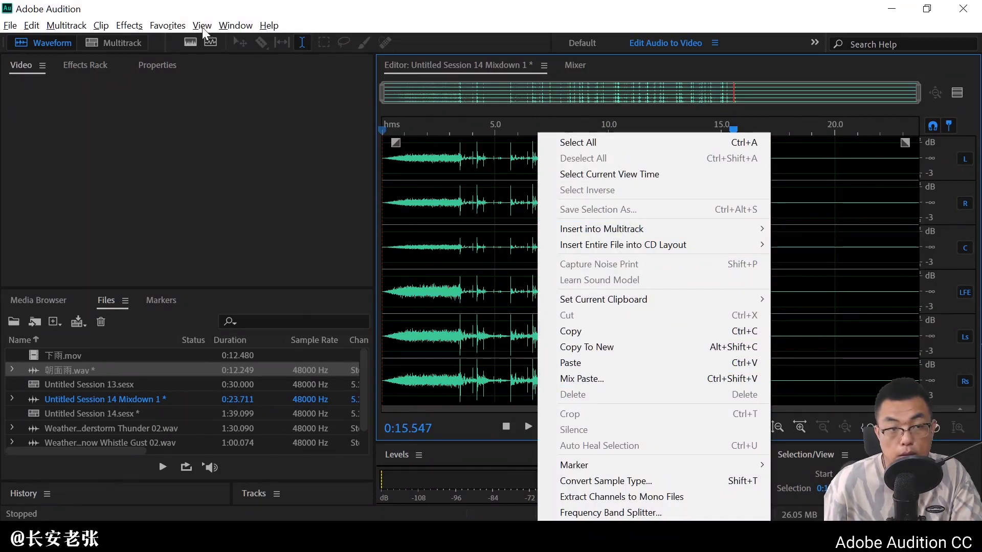
{"action": "left_click", "coordinate": [167, 25]}
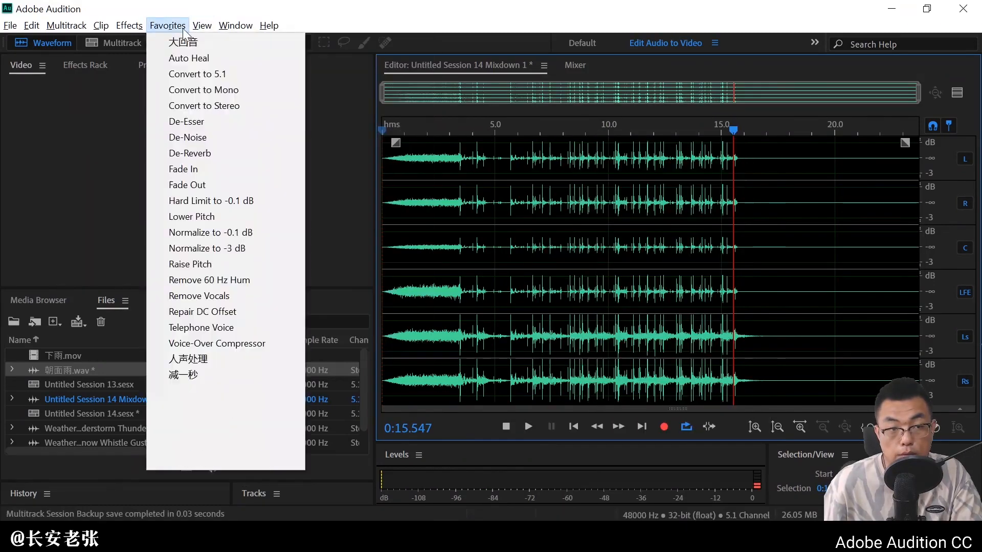
{"action": "left_click", "coordinate": [206, 103]}
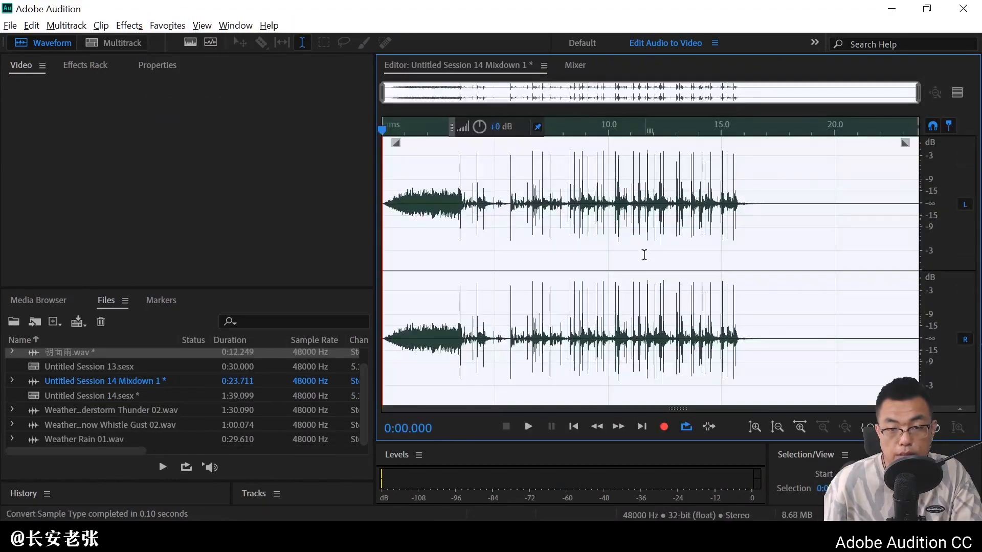
{"action": "key", "text": "space"}
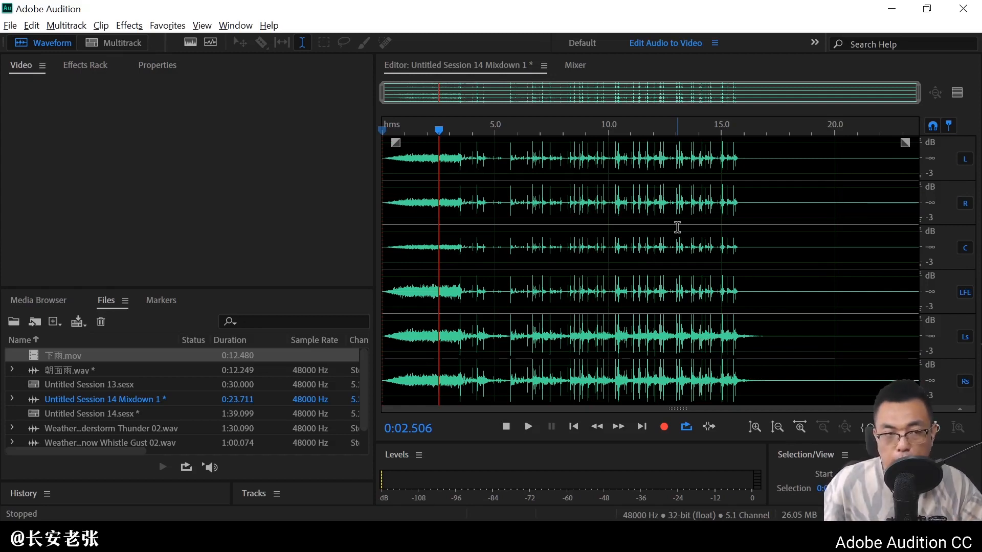
Check the export file formats and the sample type settings for the 5.1 mixdown, keep Wave PCM, and cancel the export.
{"action": "left_click", "coordinate": [11, 30]}
{"action": "mouse_move", "coordinate": [73, 277]}
{"action": "mouse_move", "coordinate": [244, 297]}
{"action": "left_click", "coordinate": [281, 293]}
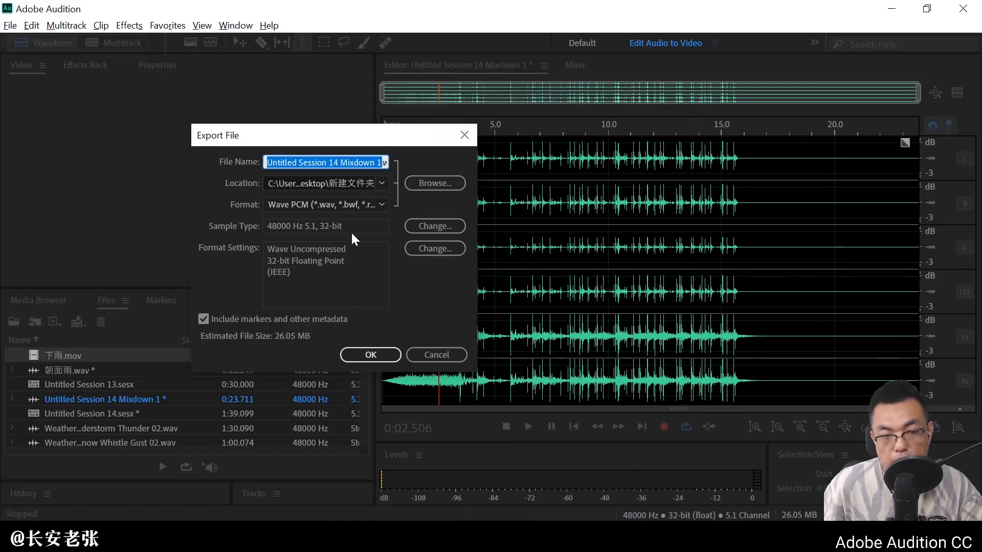
{"action": "left_click", "coordinate": [297, 204]}
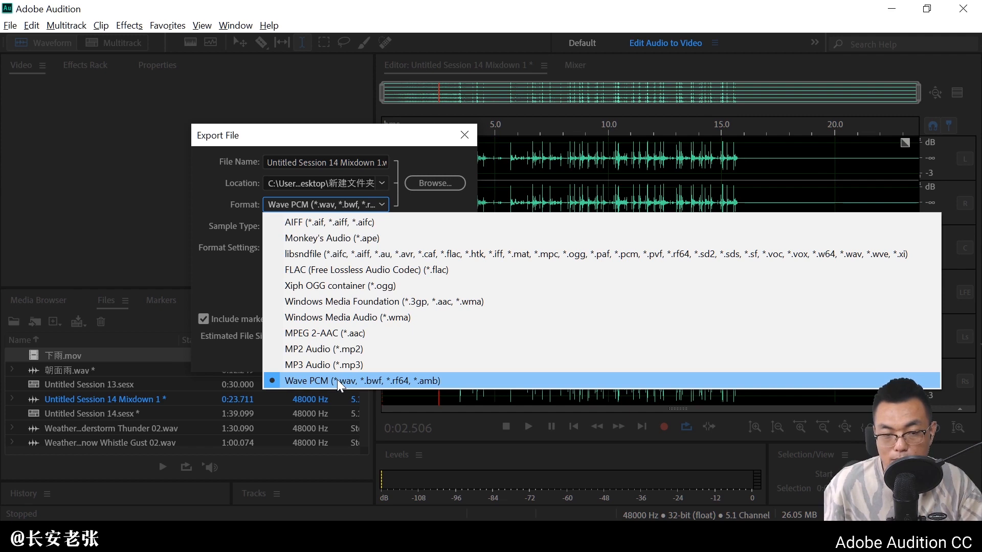
{"action": "left_click", "coordinate": [337, 379]}
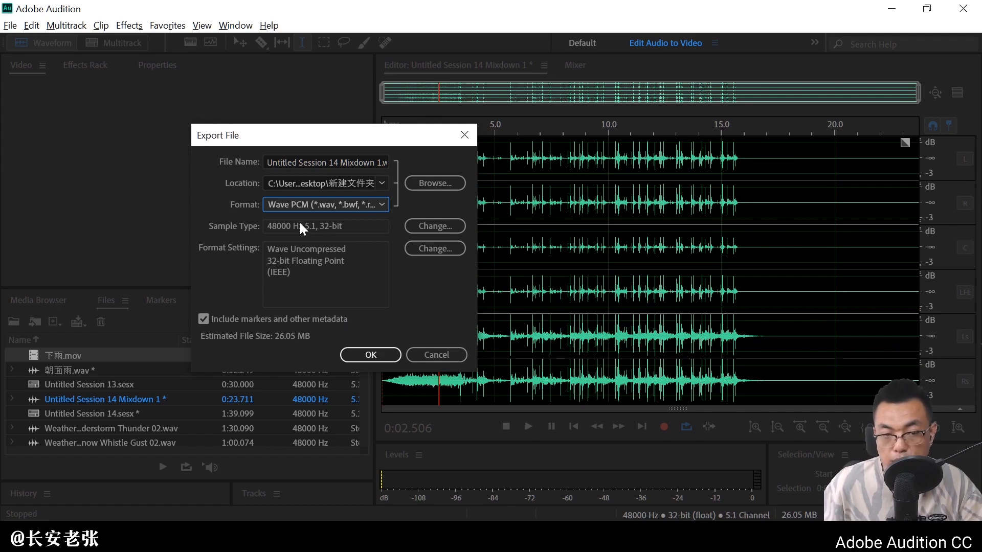
{"action": "left_click", "coordinate": [426, 355]}
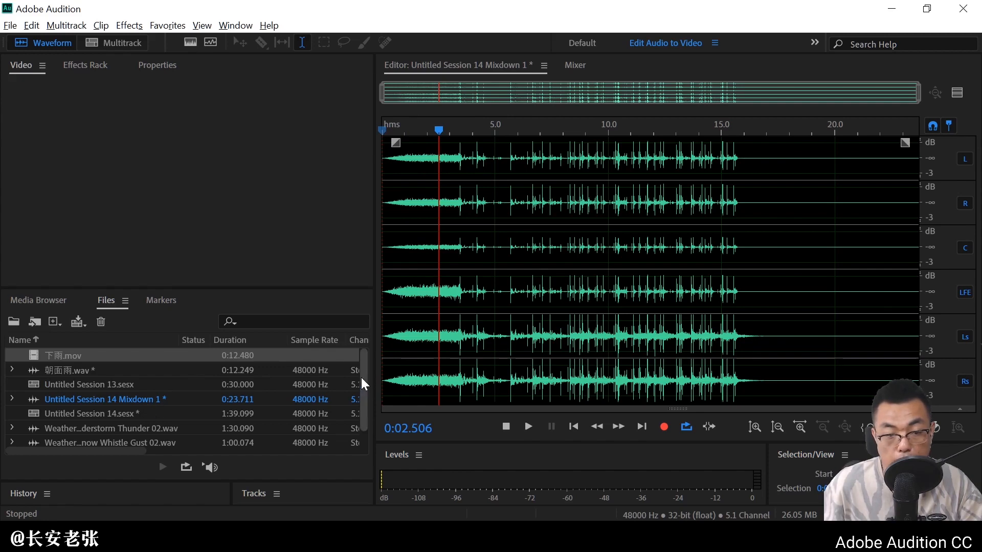
Expand the channels of Untitled Session 14 Mixdown 1 and enlarge the file list to show all six.
{"action": "left_click_drag", "start_coordinate": [361, 379], "coordinate": [359, 418]}
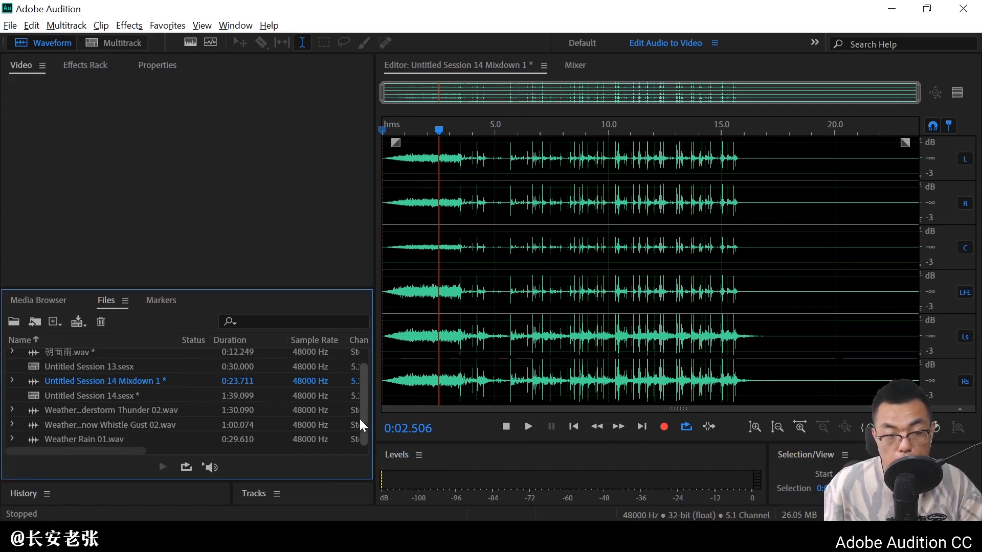
{"action": "left_click", "coordinate": [11, 381]}
{"action": "scroll", "coordinate": [232, 389], "scroll_direction": "down", "scroll_amount": 2}
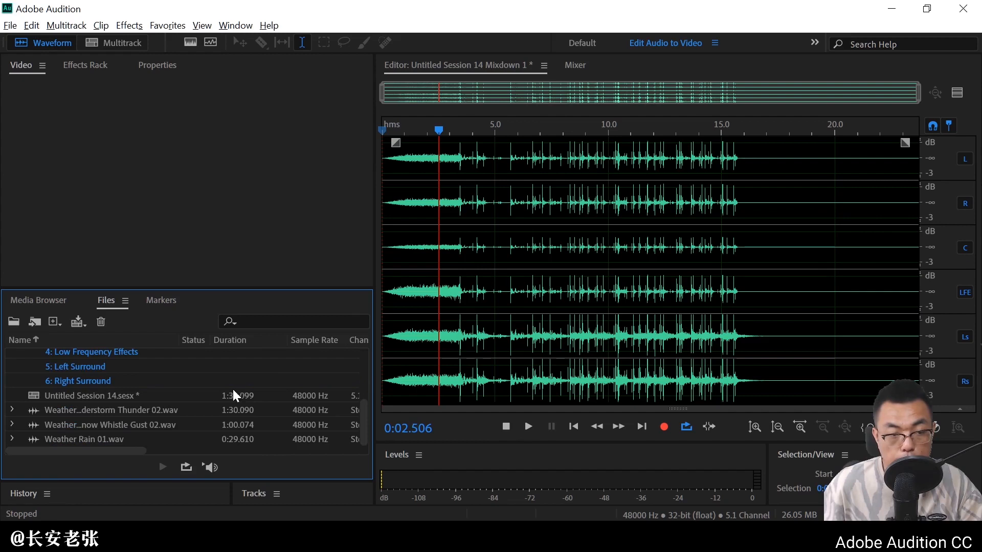
{"action": "left_click_drag", "start_coordinate": [203, 290], "coordinate": [209, 145]}
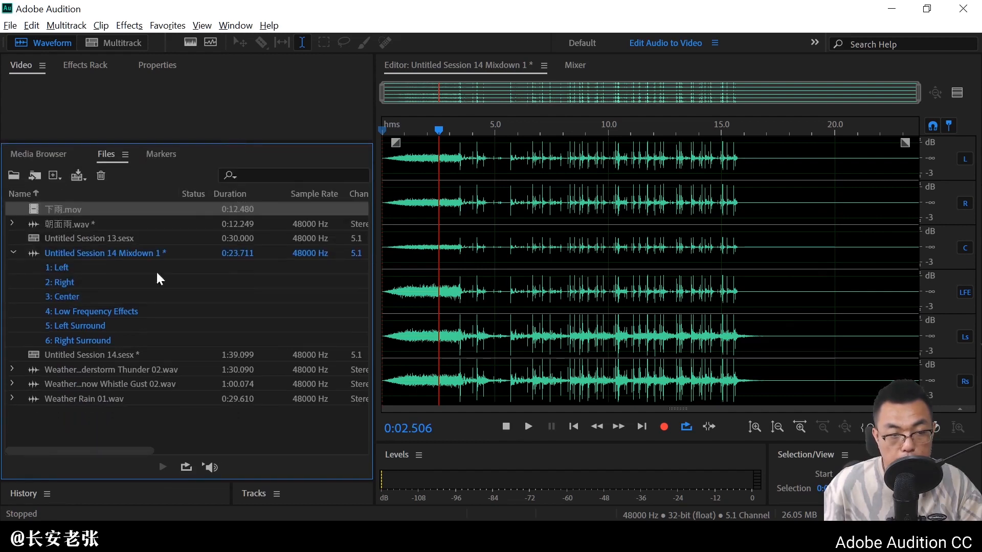
Inspect the mixdown's Left, Right, Low Frequency Effects, Left Surround and Right Surround channels one at a time.
{"action": "left_click", "coordinate": [63, 269]}
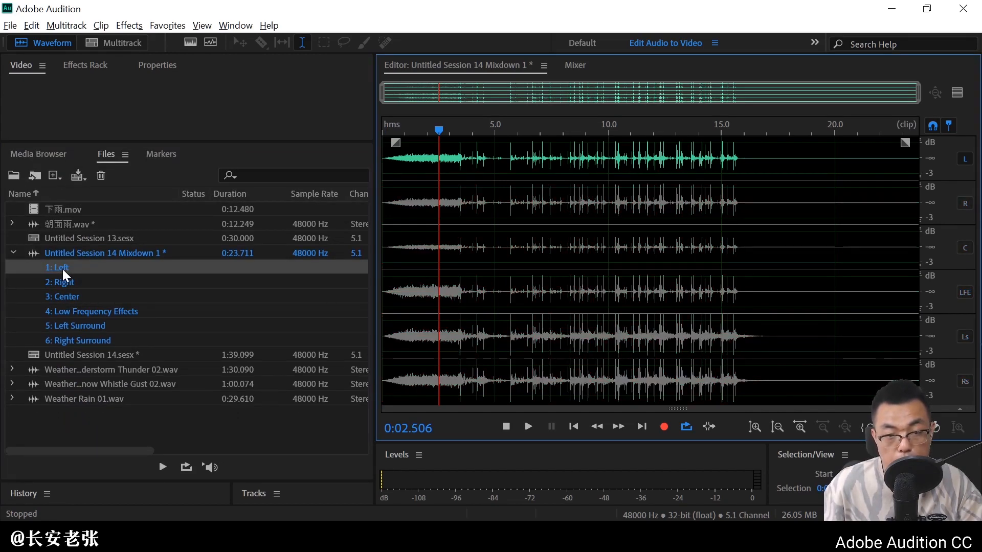
{"action": "left_click", "coordinate": [69, 284]}
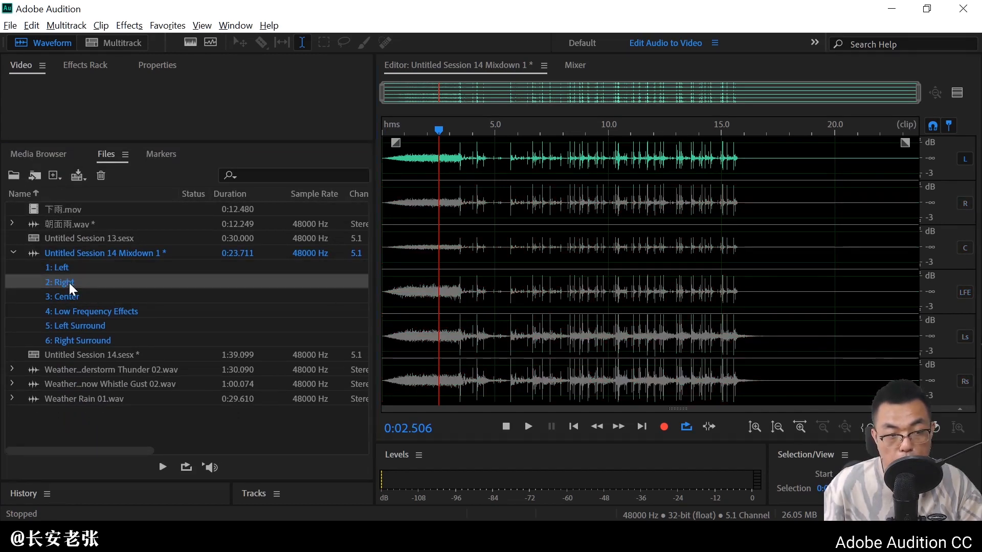
{"action": "left_click", "coordinate": [80, 311]}
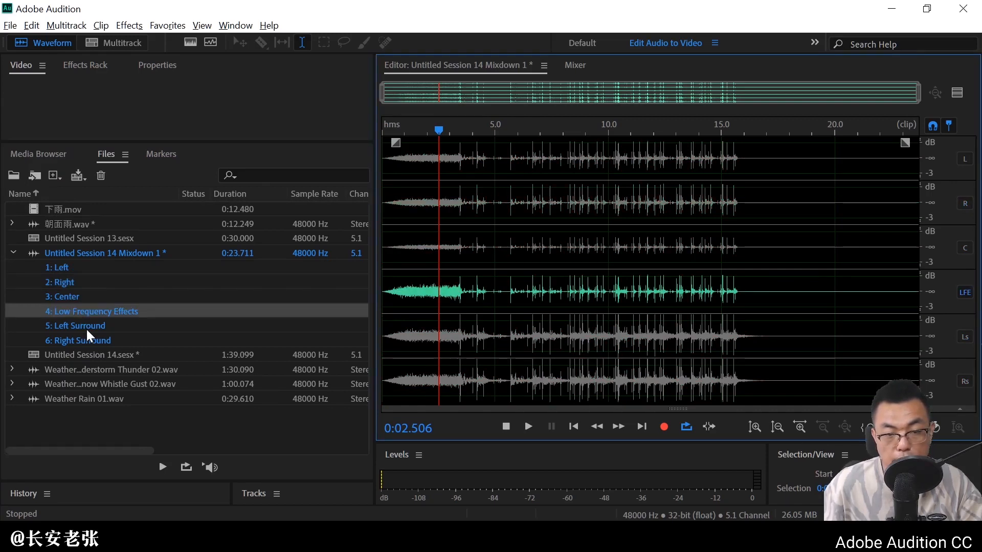
{"action": "left_click", "coordinate": [86, 328]}
{"action": "left_click", "coordinate": [96, 342]}
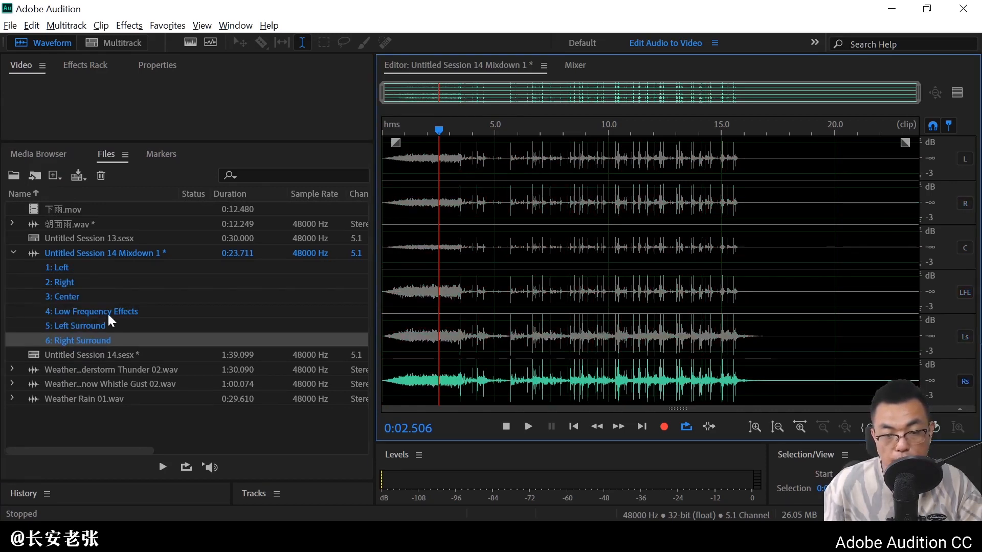